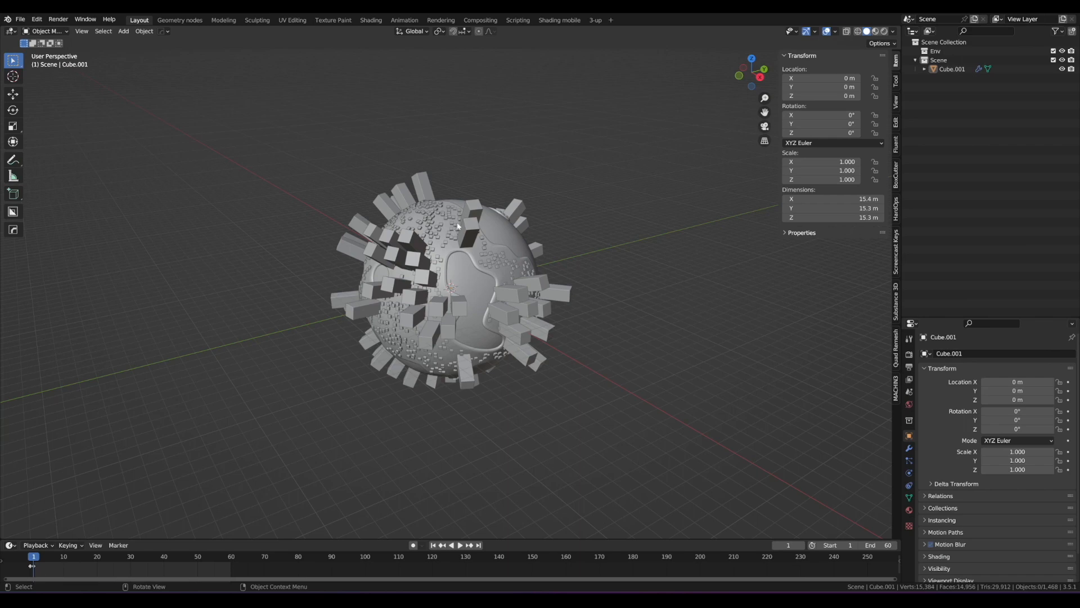
Step: Create a new collection directly under the Scene Collection and name it Assets
middle_drag(454, 227, 608, 187)
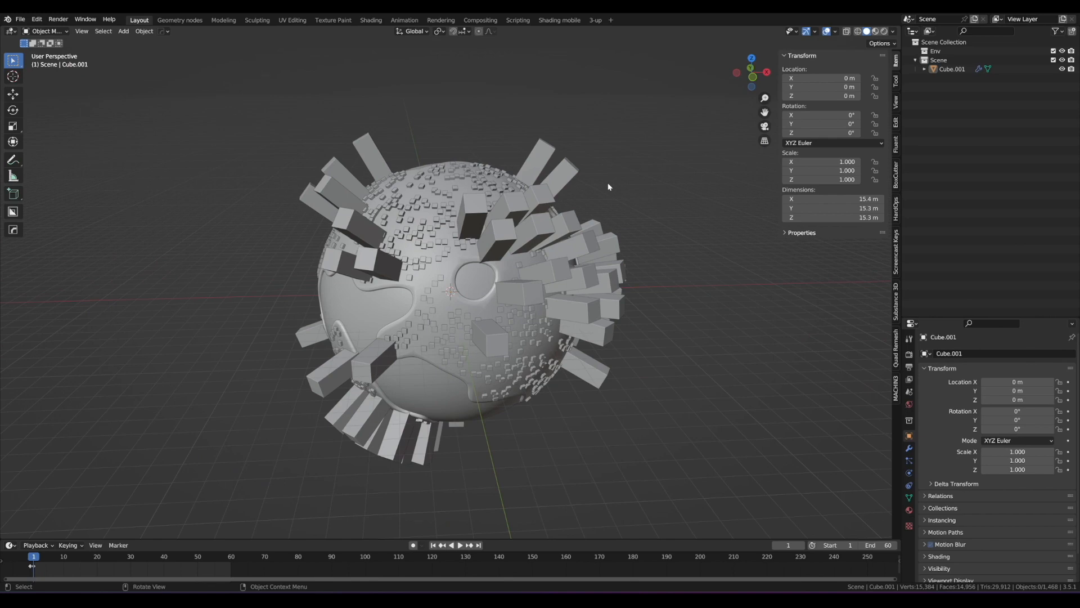
middle_drag(518, 222, 497, 226)
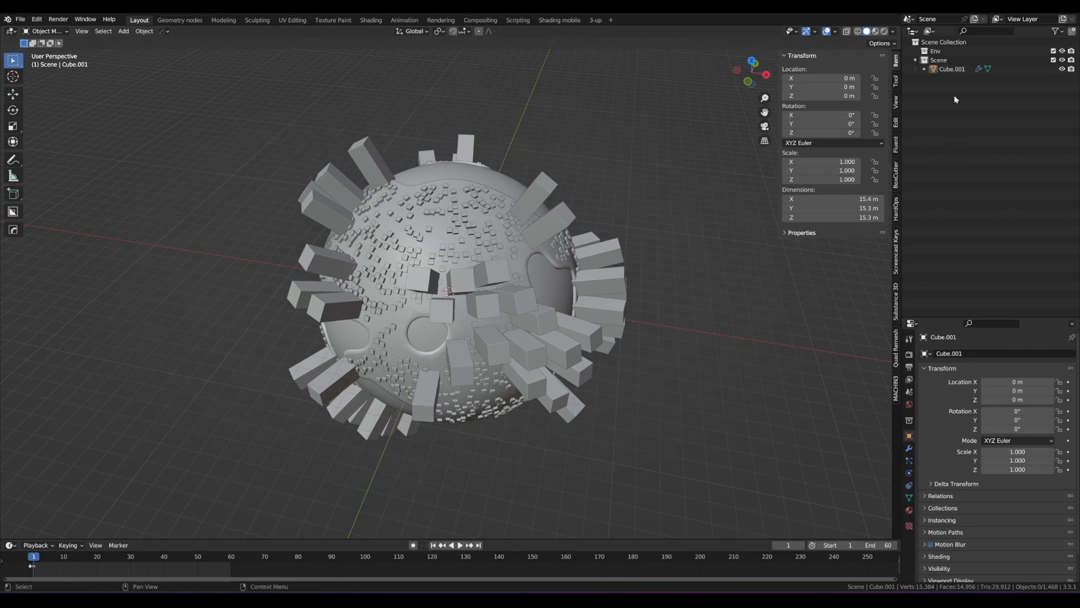
click(936, 62)
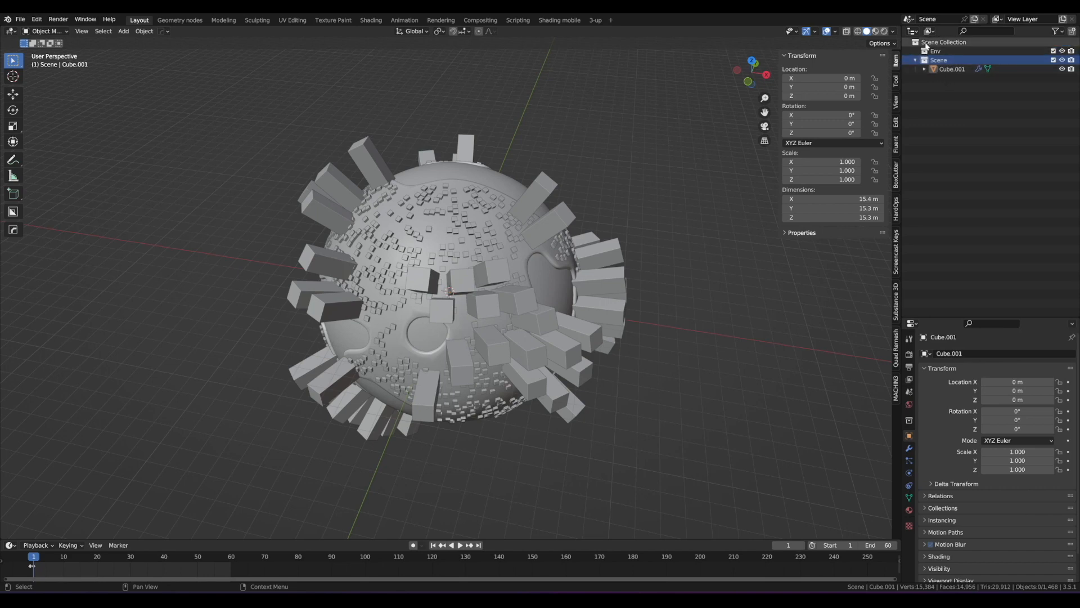
right_click(928, 44)
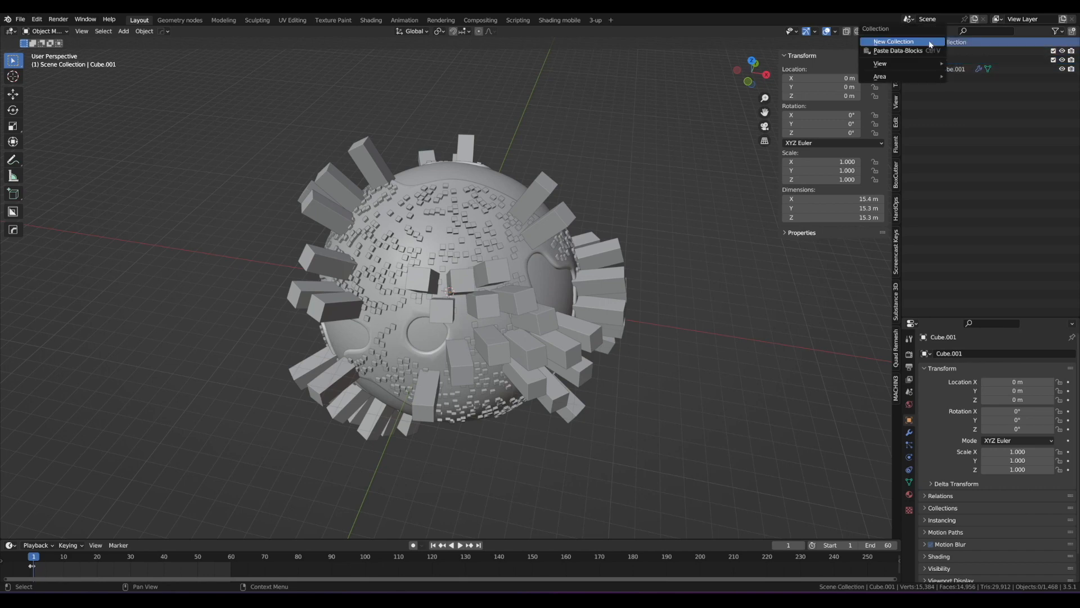
click(927, 43)
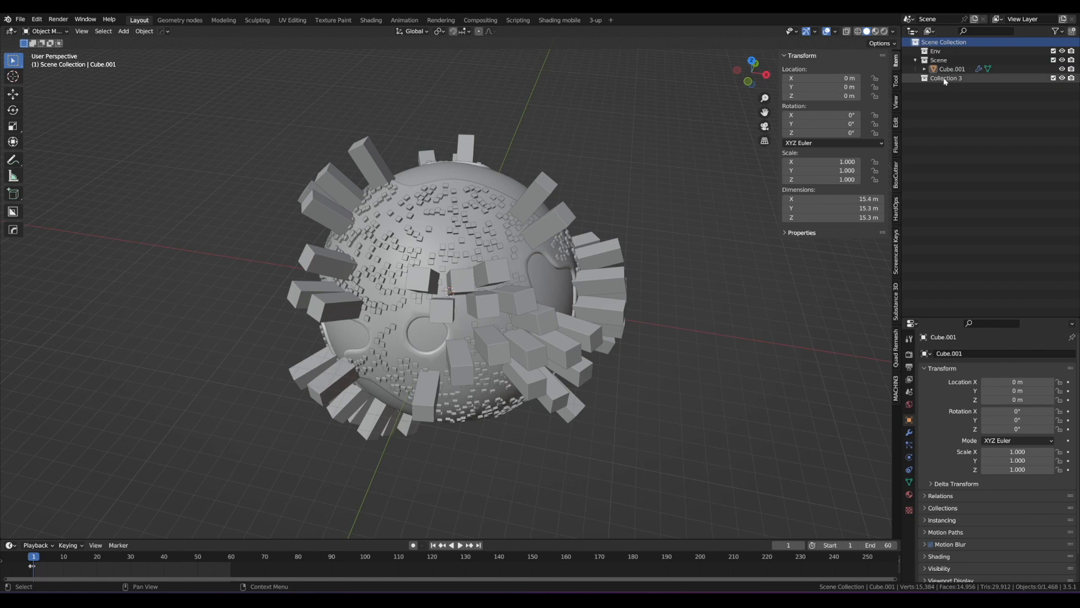
double_click(946, 79)
text(Asse)
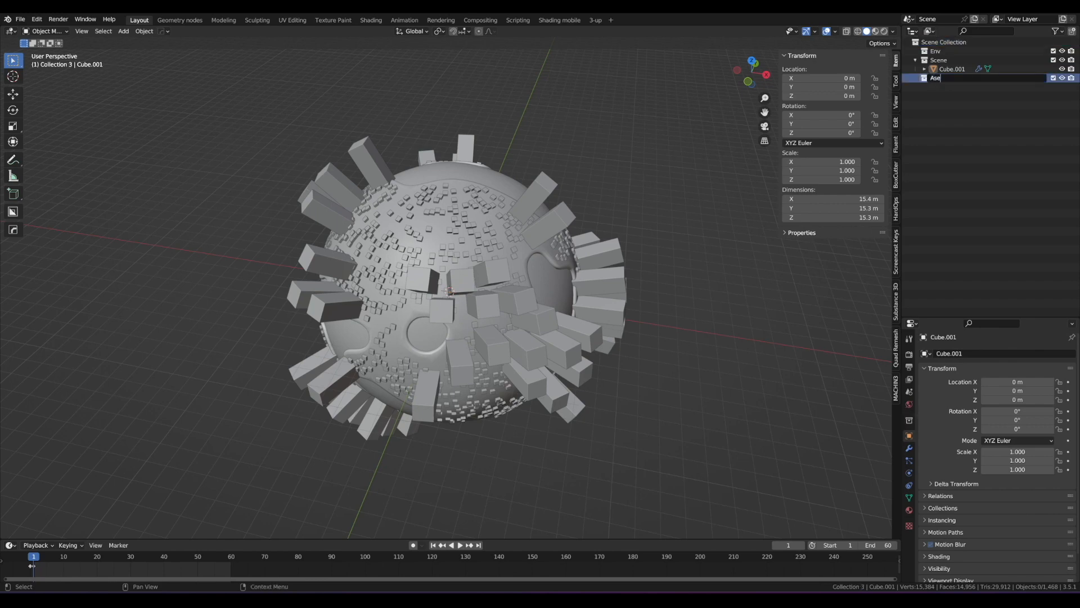
text(ts)
key(Return)
Step: Add a collection inside Assets and name it Buildings big
right_click(937, 80)
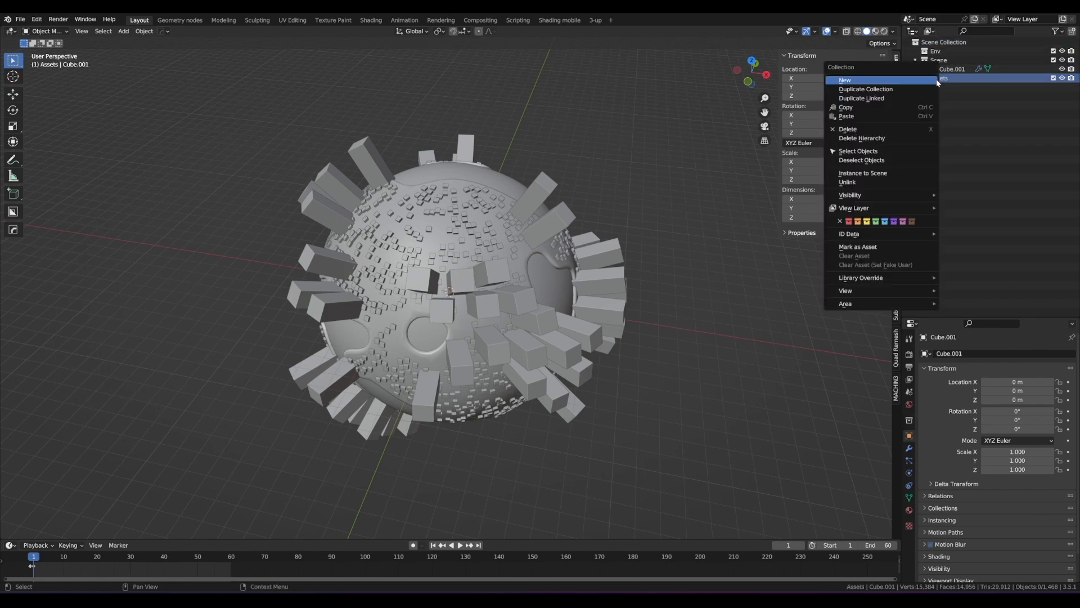
click(918, 80)
double_click(954, 87)
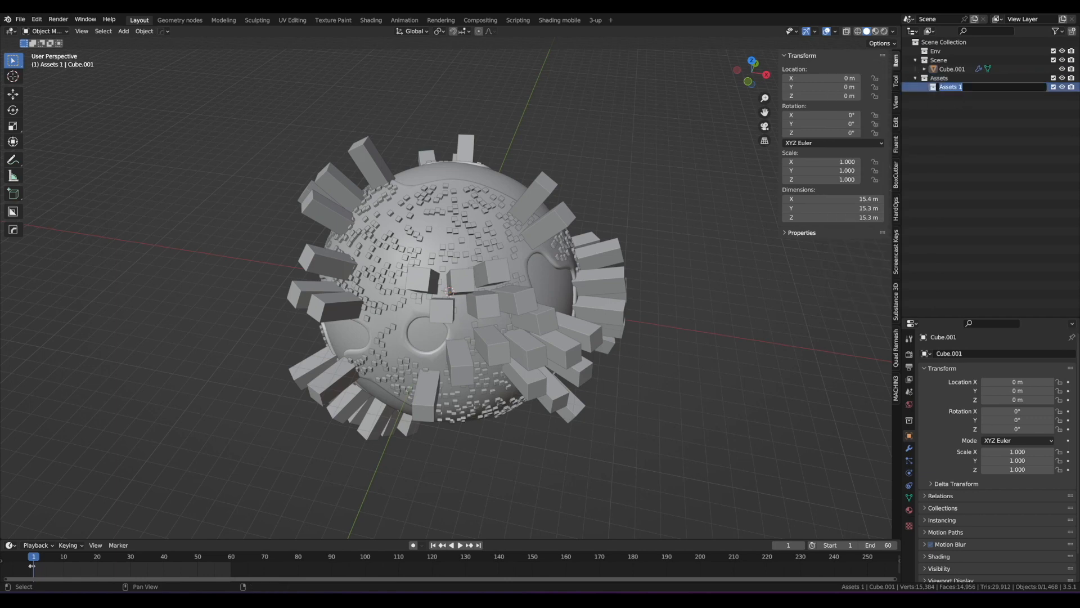
text(Buio)
text(dings big)
key(Return)
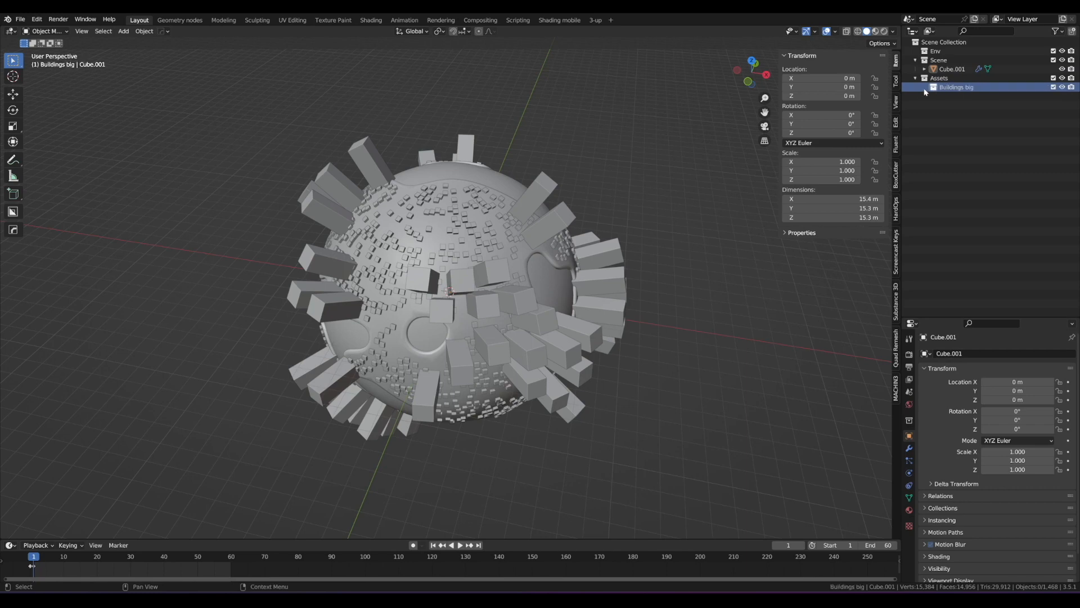
Step: Add a second collection inside Assets and name it Buildings small
right_click(935, 89)
click(934, 80)
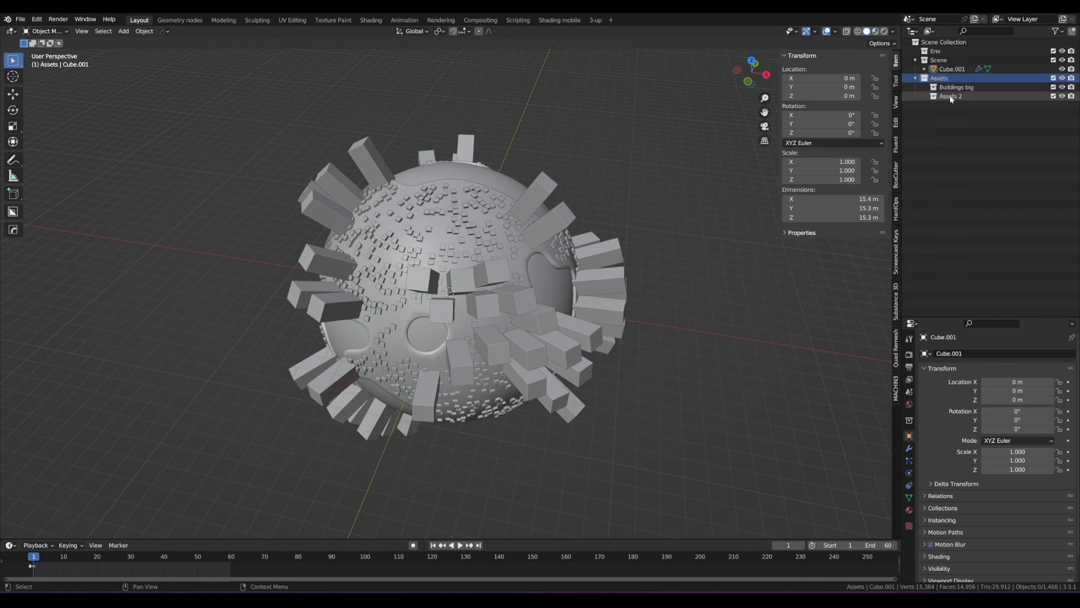
double_click(951, 96)
text(Buildings)
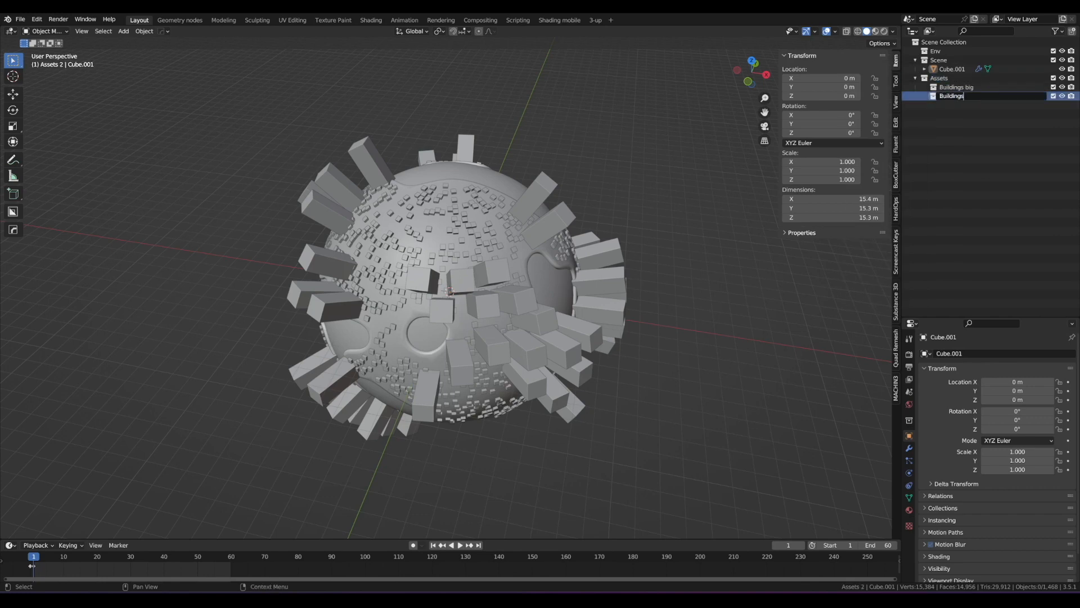
text( small)
key(Return)
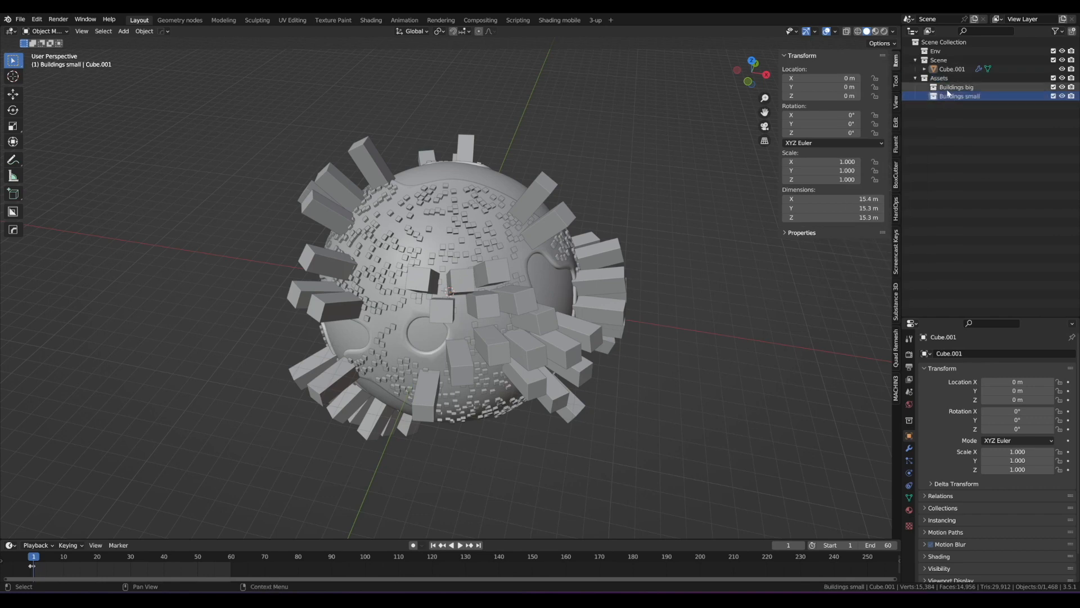
Step: Add three new sub-collections inside the Buildings big collection, keeping their default names
right_click(948, 88)
click(947, 89)
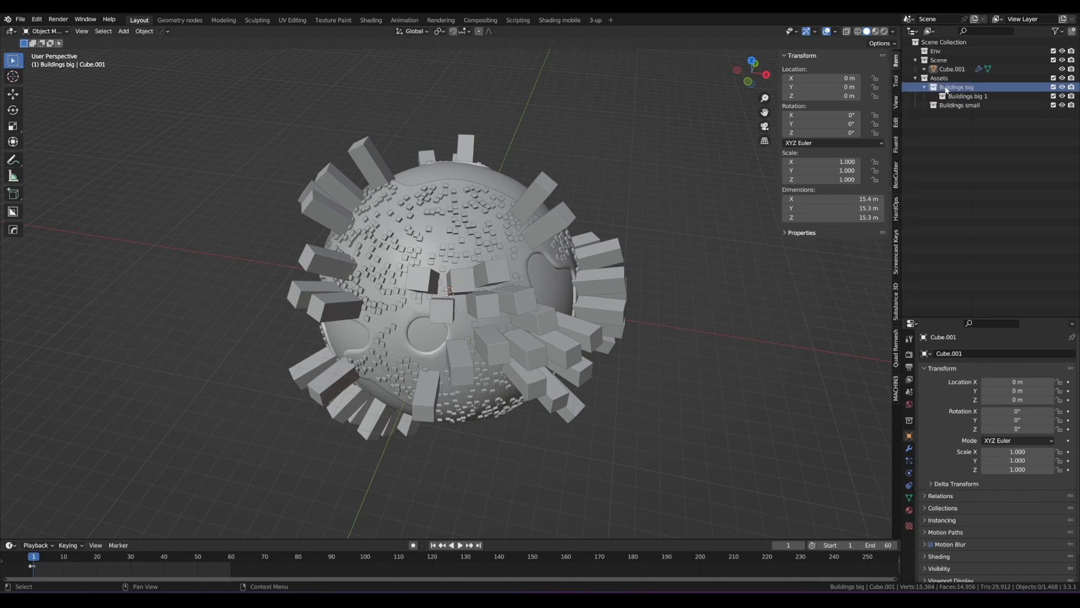
right_click(973, 97)
key(Escape)
right_click(963, 90)
click(964, 91)
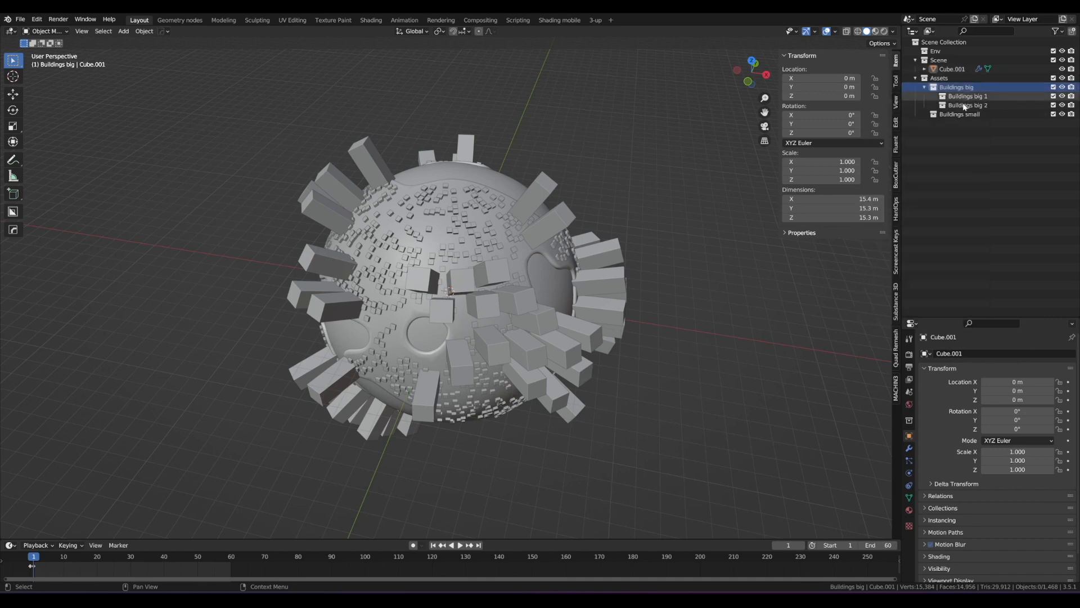
right_click(961, 87)
click(960, 89)
Step: Add three new sub-collections inside the Buildings small collection, keeping their default names
right_click(950, 123)
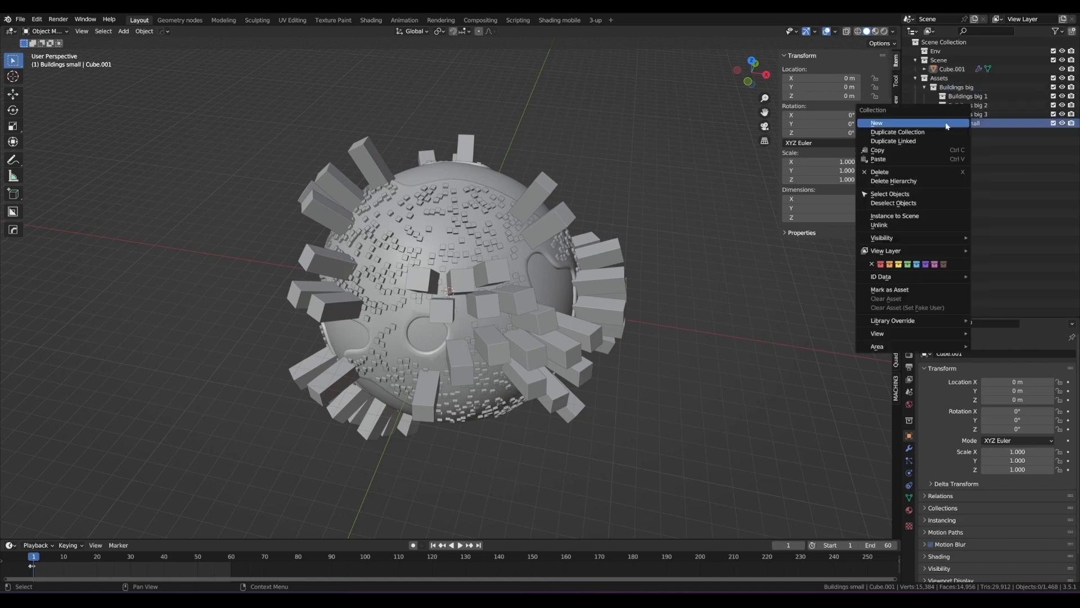
click(948, 125)
right_click(951, 126)
click(950, 126)
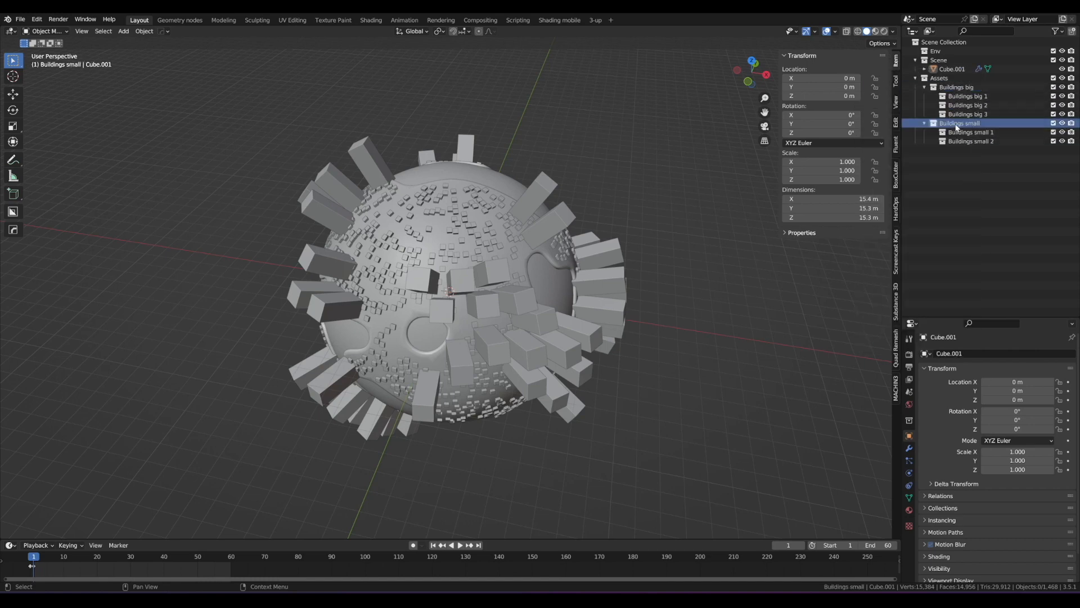
right_click(958, 129)
click(956, 127)
mouse_move(615, 141)
mouse_down()
mouse_move(569, 196)
mouse_move(592, 198)
mouse_up()
drag(688, 235, 628, 255)
click(675, 233)
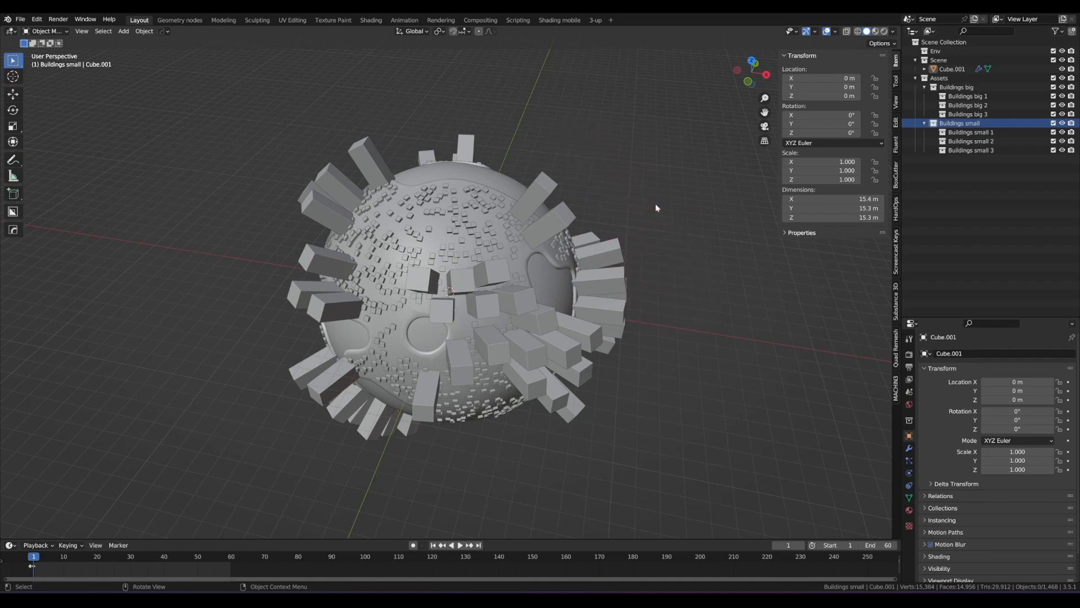
Step: Rename the Cube.001 object to Planet and deselect it
click(952, 69)
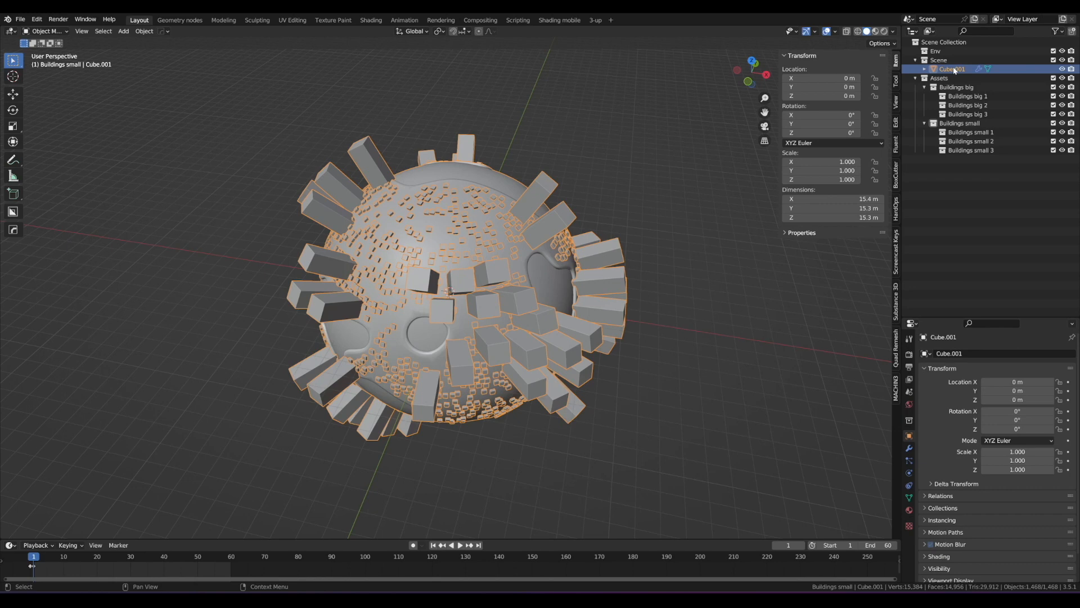
double_click(953, 68)
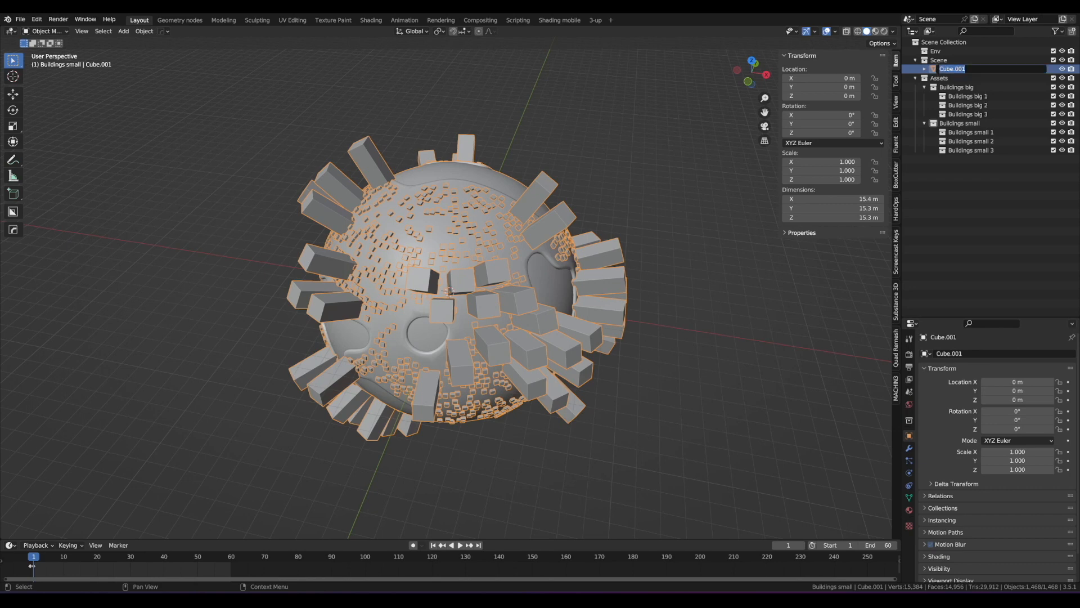
text(Planet)
key(Return)
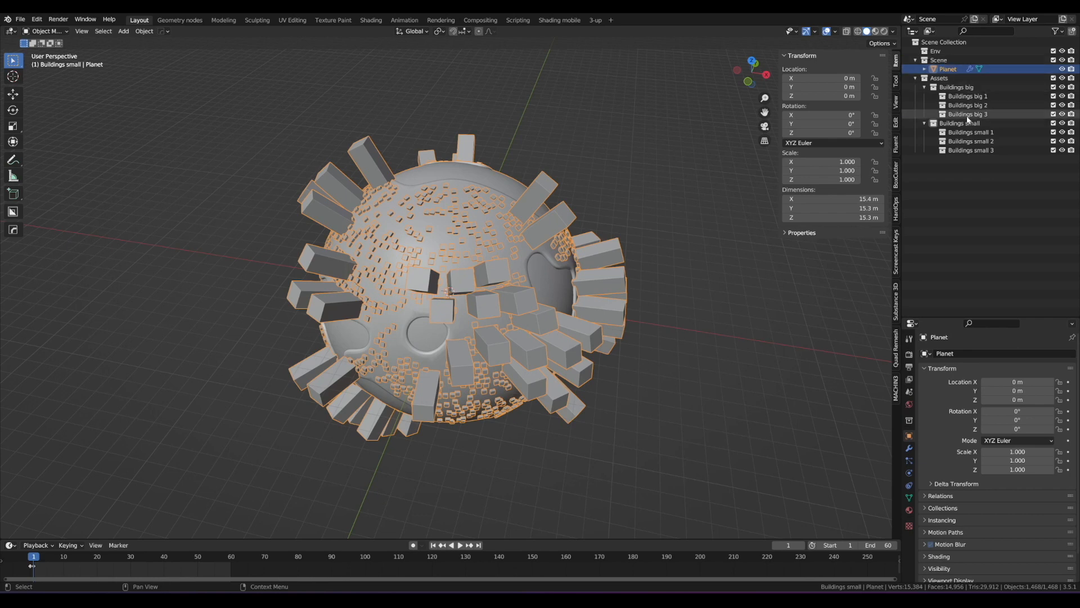
click(961, 181)
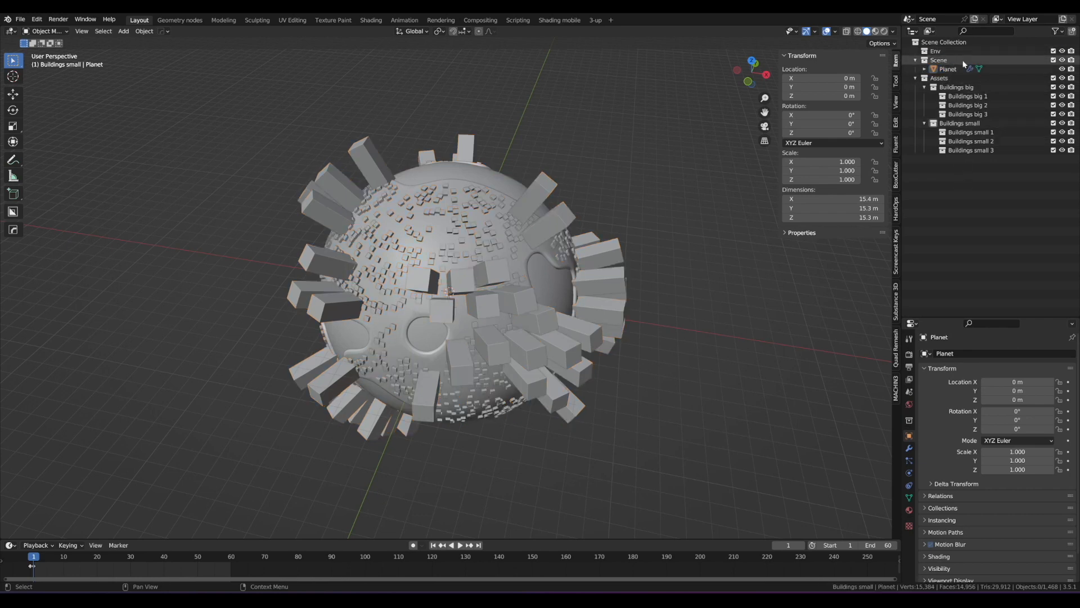
Step: Rename the Scene collection to Main scene and exclude it from the view layer
click(1054, 60)
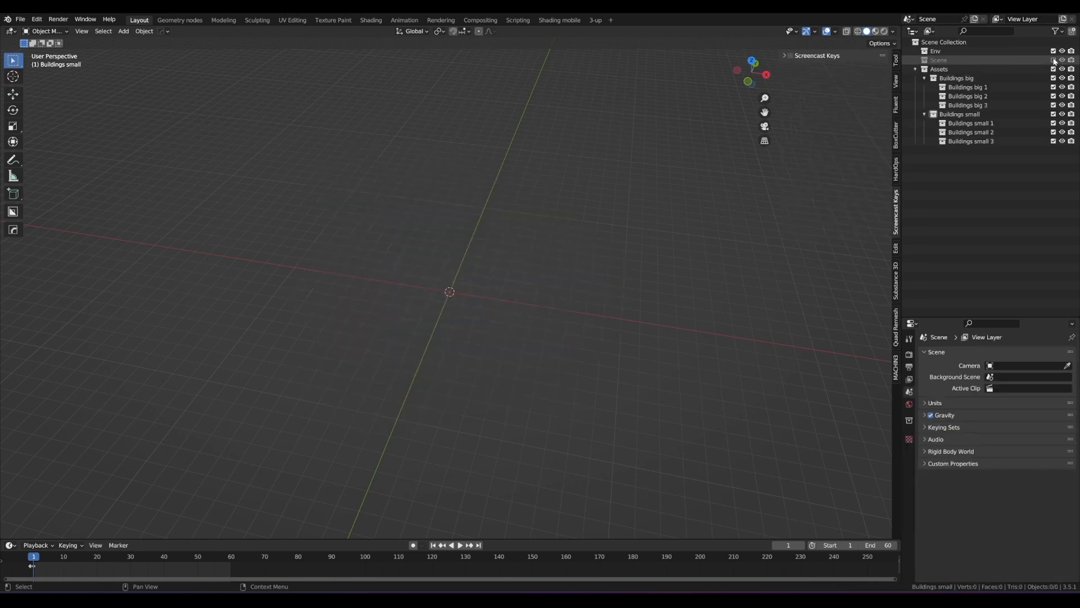
click(1054, 60)
double_click(939, 61)
text(Main scene)
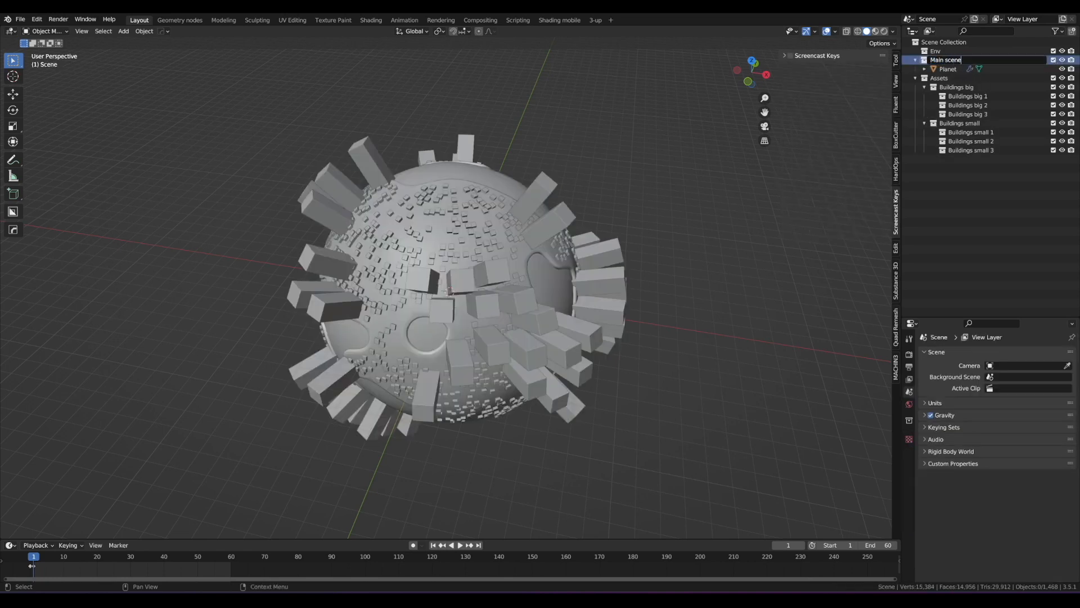
key(Return)
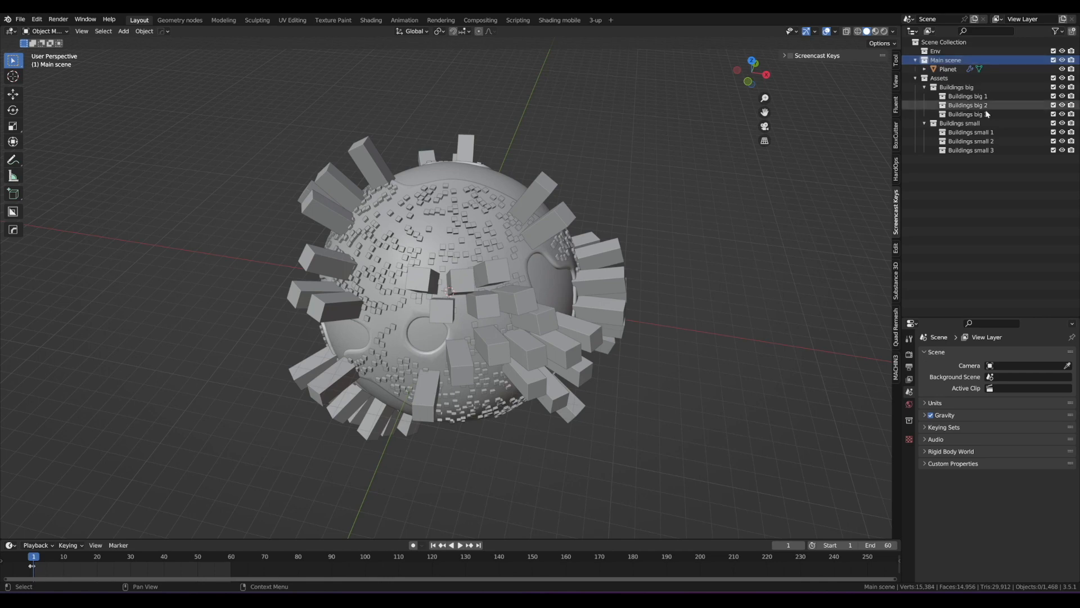
click(1053, 61)
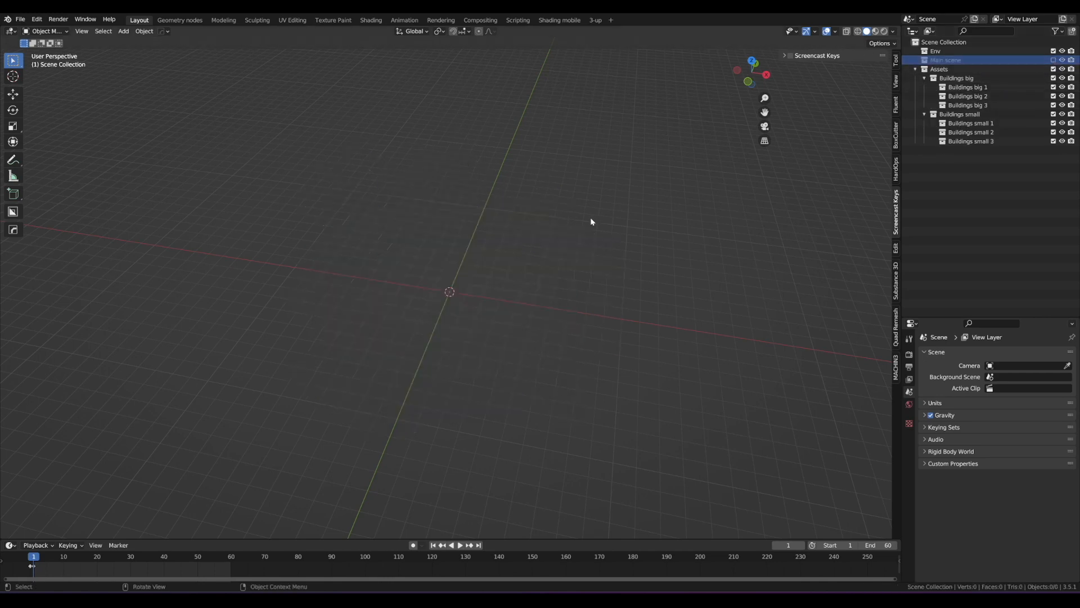
middle_drag(589, 218, 543, 219)
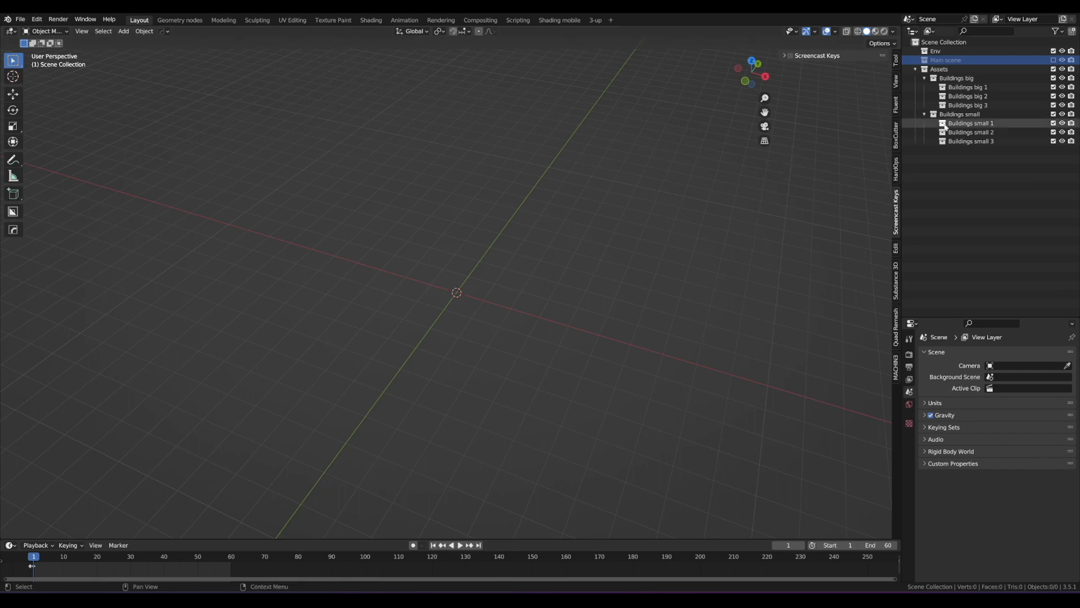
Step: Make the first sub-collection of Buildings big active and add a plane mesh at the origin
click(966, 87)
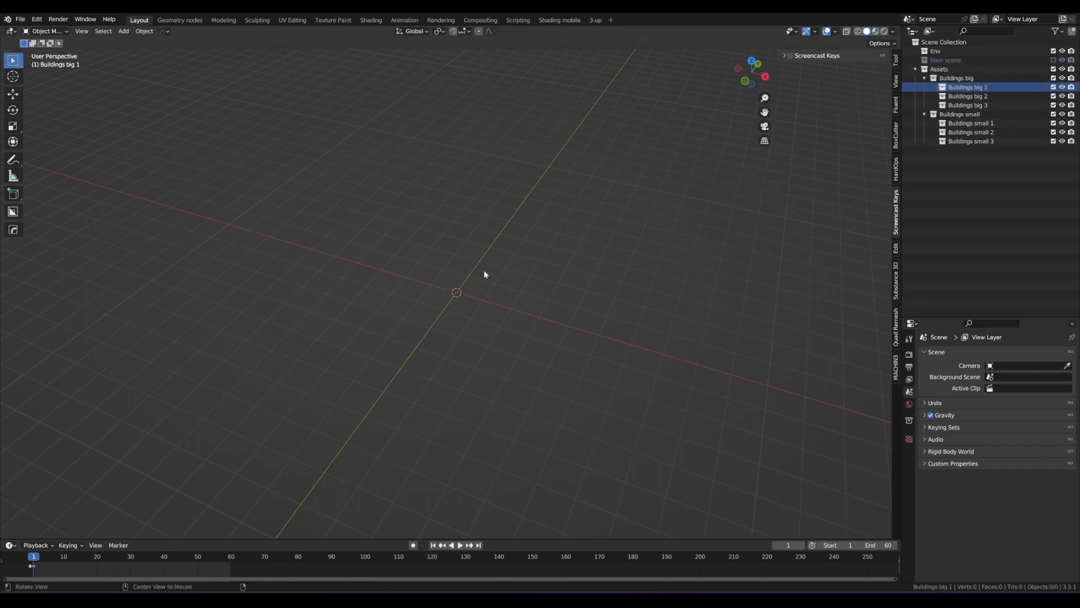
middle_drag(485, 272, 461, 258)
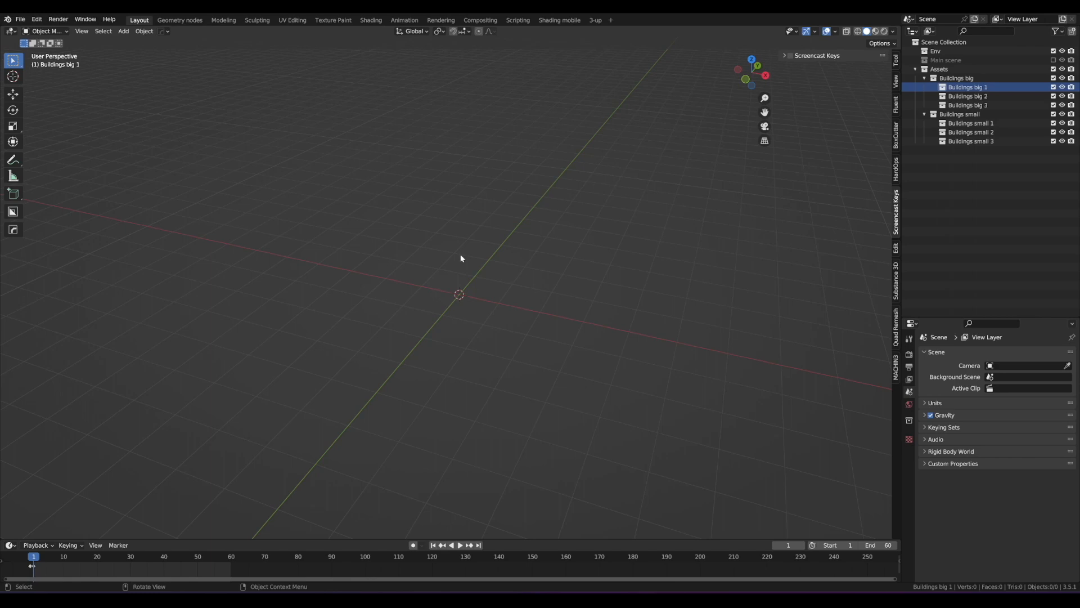
alt+drag(646, 208, 657, 205)
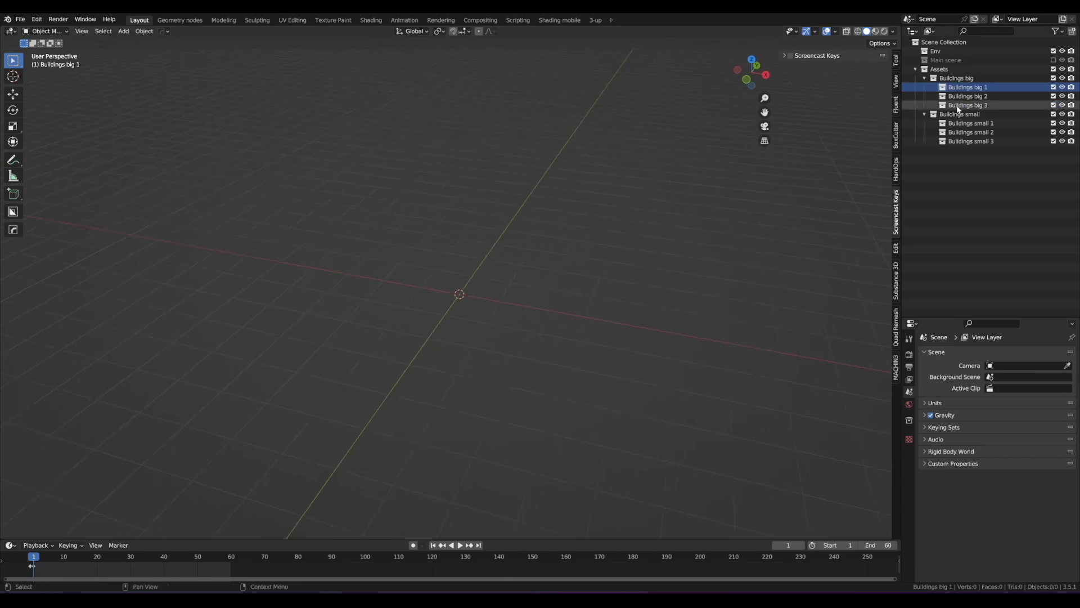
mouse_move(485, 249)
middle_down()
mouse_move(477, 243)
mouse_move(495, 263)
mouse_move(492, 246)
middle_up()
key(shift+a)
mouse_move(472, 245)
click(508, 247)
Step: Scale the plane's geometry by 0.5 in Edit Mode and return to Object Mode
key(Tab)
scroll(492, 246, up, 2)
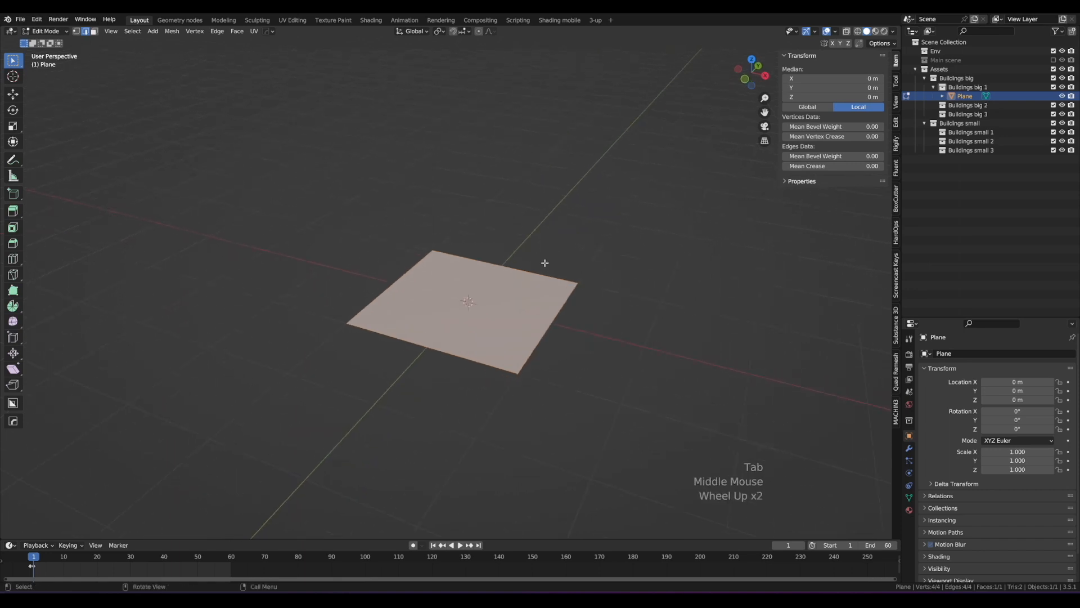
text(s.5)
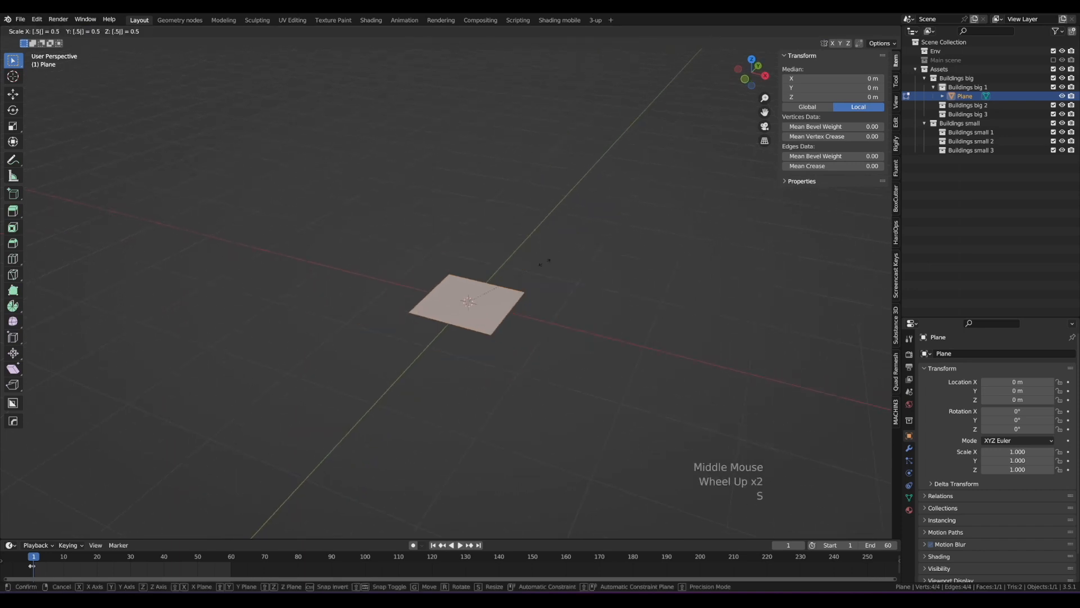
key(Return)
middle_drag(479, 235, 469, 259)
key(Tab)
key(d)
mouse_move(499, 261)
mouse_down()
mouse_move(465, 251)
mouse_move(398, 318)
mouse_up()
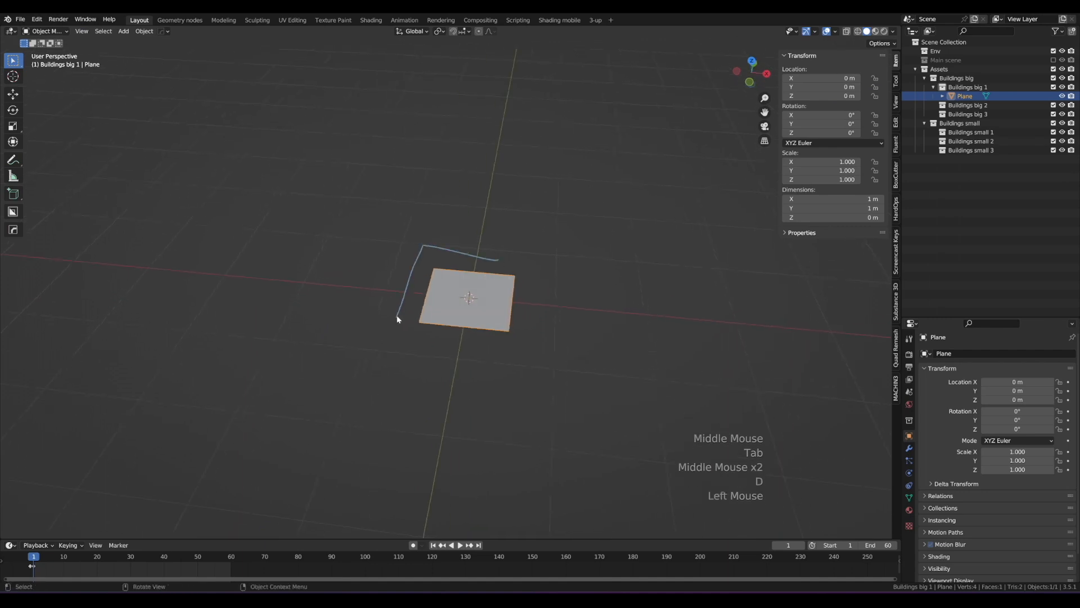
key(d)
mouse_move(397, 319)
right_down()
mouse_move(530, 254)
mouse_move(494, 275)
right_up()
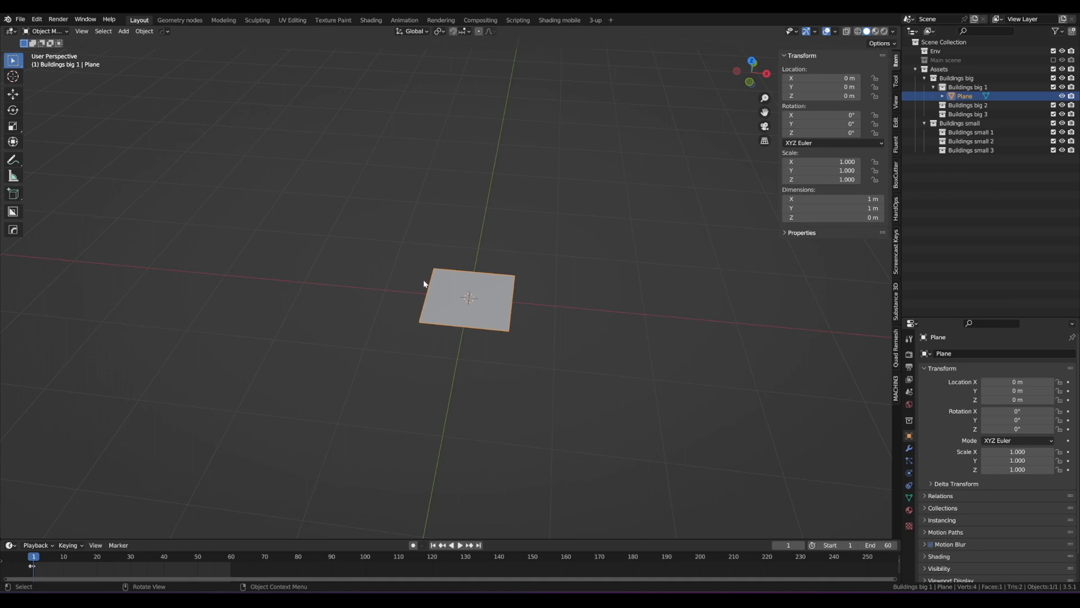
scroll(499, 263, down, 1)
middle_drag(498, 262, 479, 272)
scroll(472, 256, up, 2)
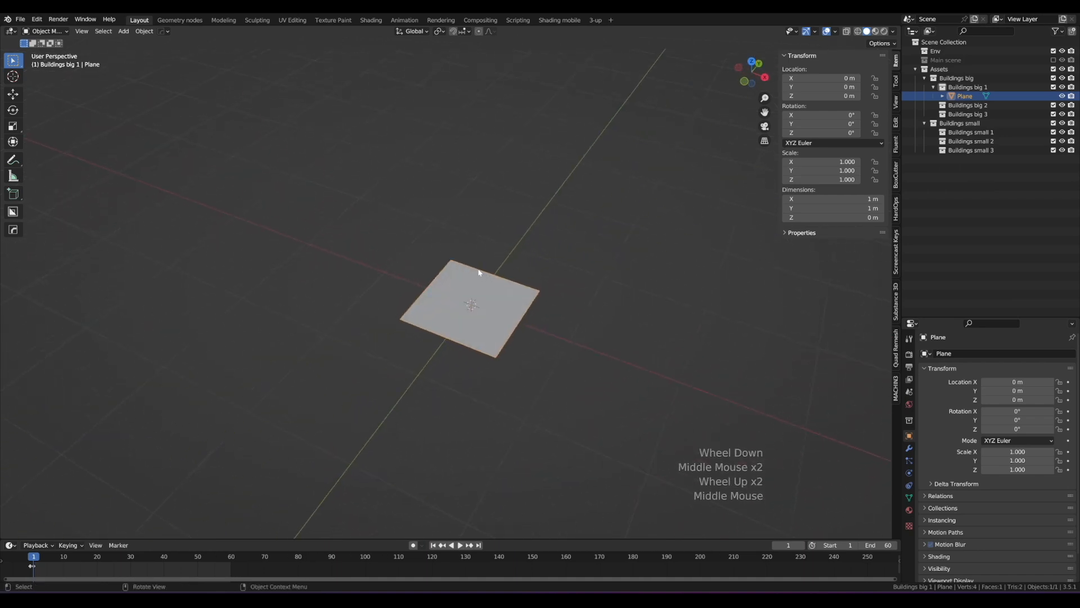
scroll(473, 269, down, 1)
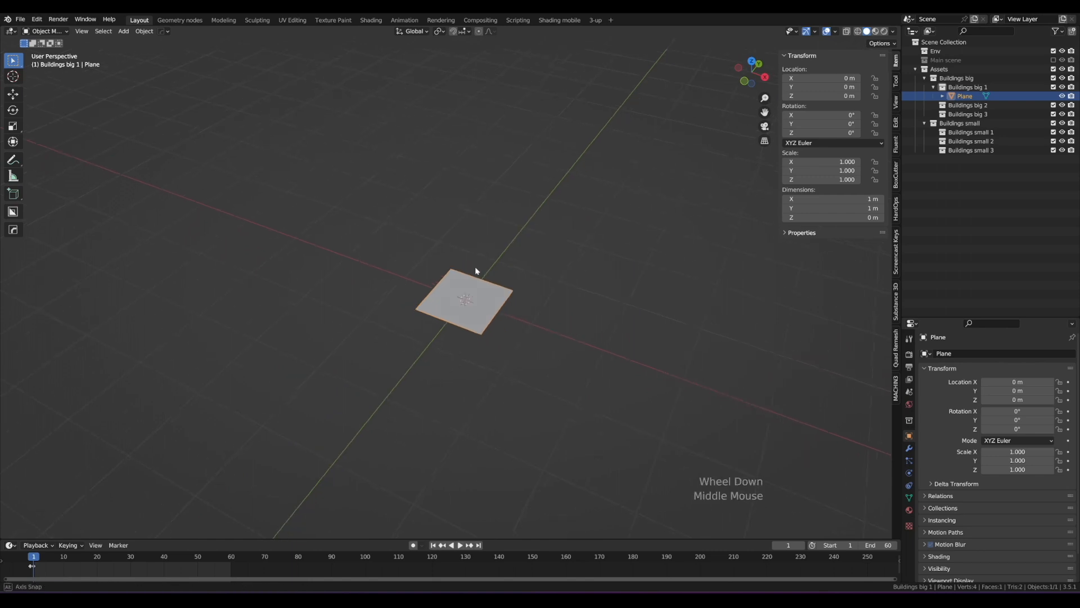
Step: Extrude the plane upward about 0.94 m in Edit Mode to form the tower's base block
middle_drag(475, 266, 437, 292)
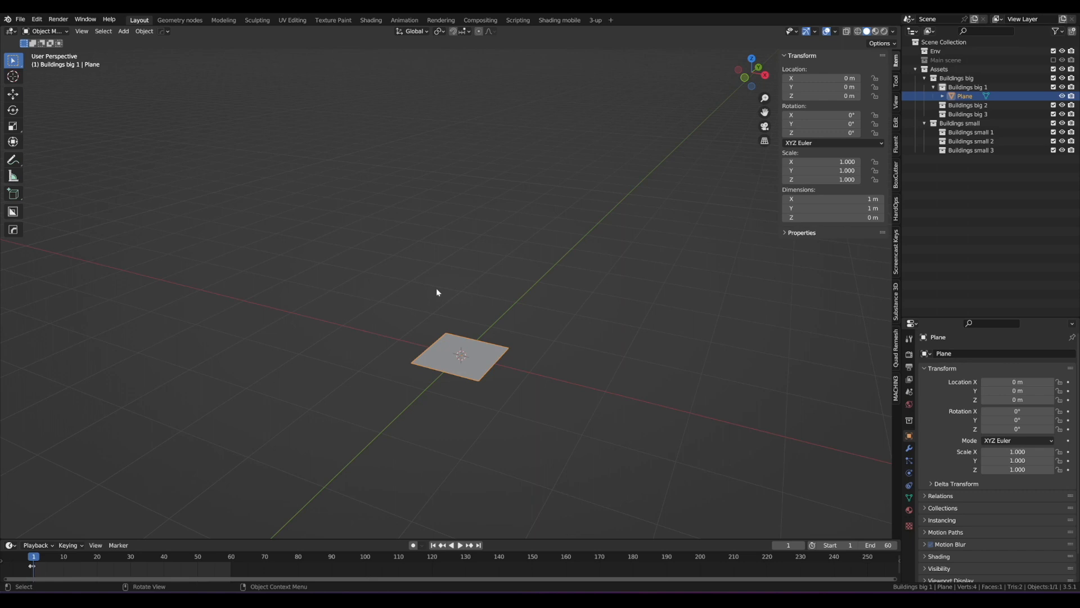
shift+middle_drag(436, 291, 461, 297)
scroll(466, 338, up, 2)
mouse_move(462, 296)
middle_down()
mouse_move(448, 299)
mouse_move(458, 309)
mouse_move(451, 295)
middle_up()
shift+middle_drag(452, 296, 449, 288)
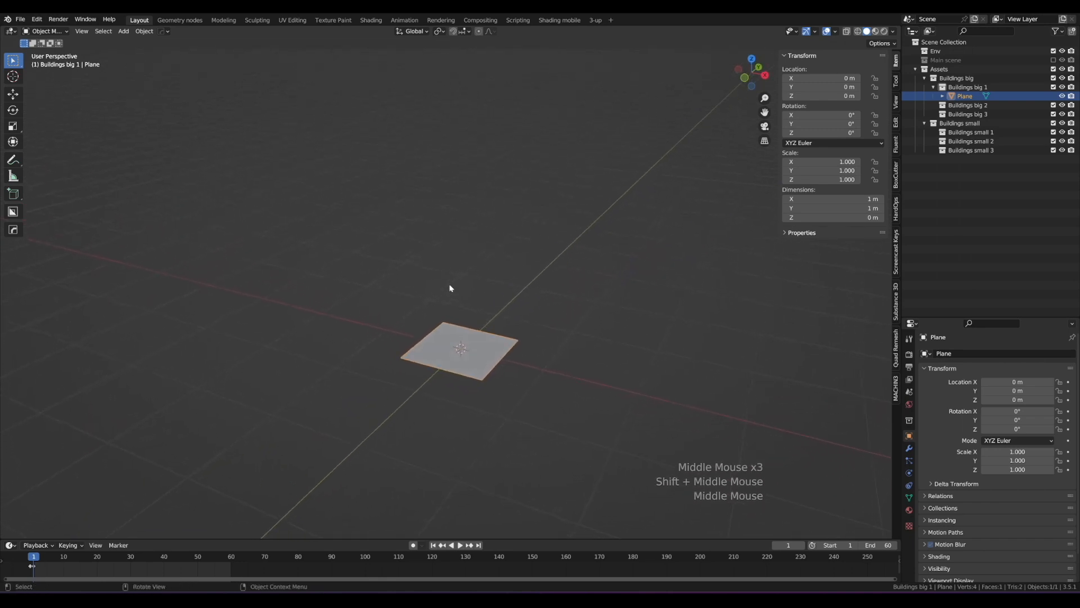
key(Tab)
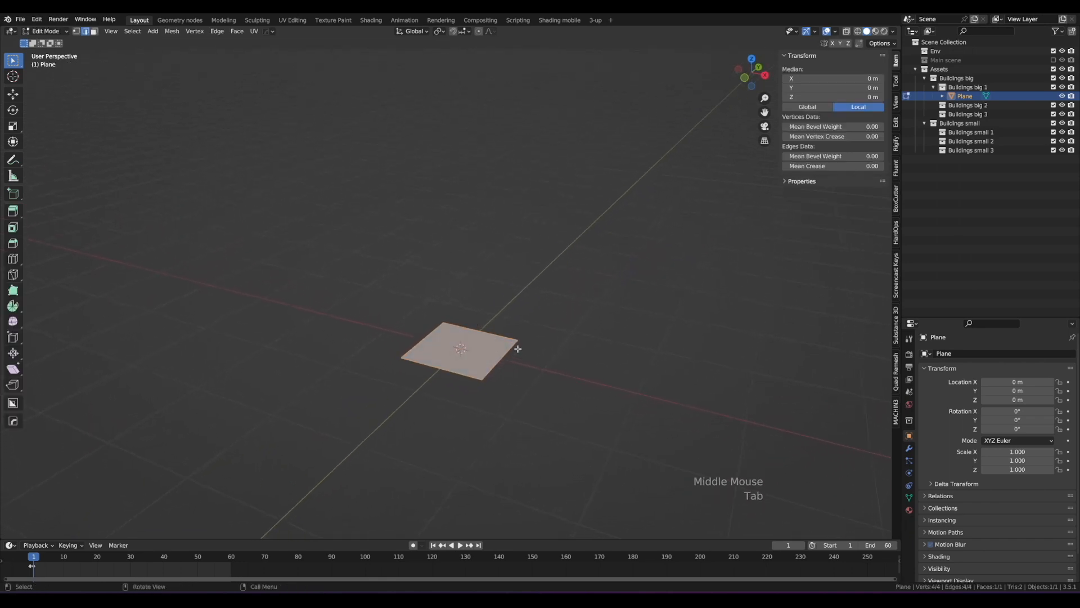
key(e)
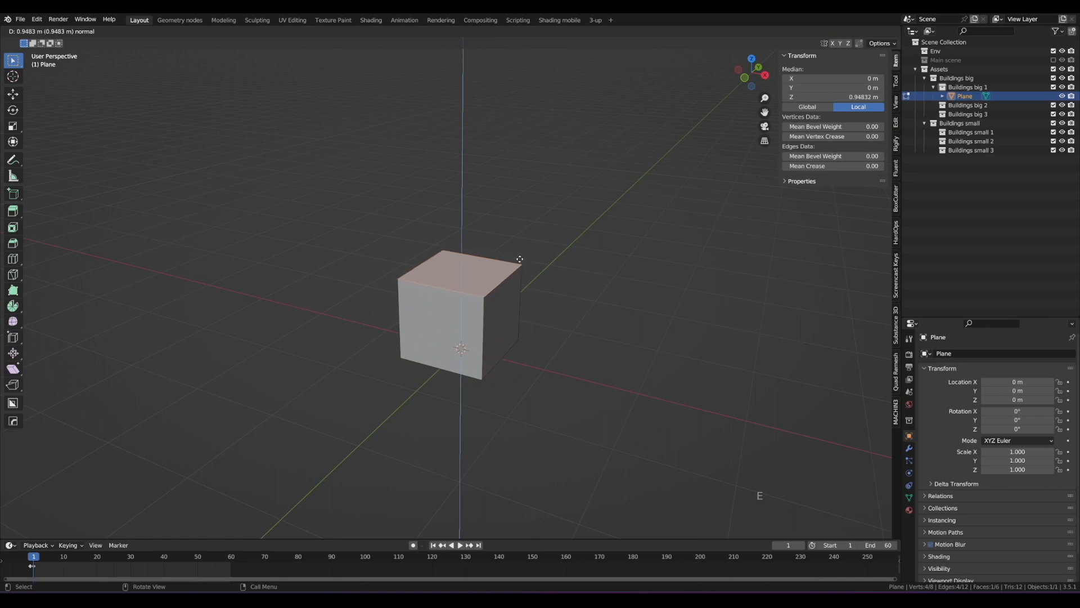
click(519, 260)
Step: Inset the base block's top face by about 0.15 m and extrude it up about 1.12 m
middle_drag(519, 260, 586, 234)
key(i)
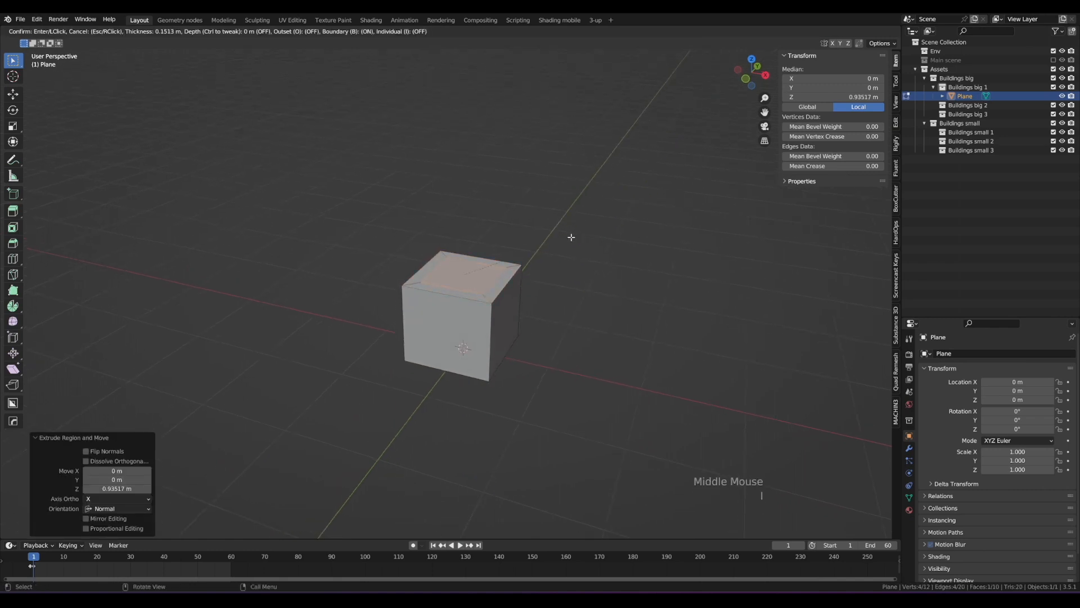
click(571, 237)
key(e)
click(537, 180)
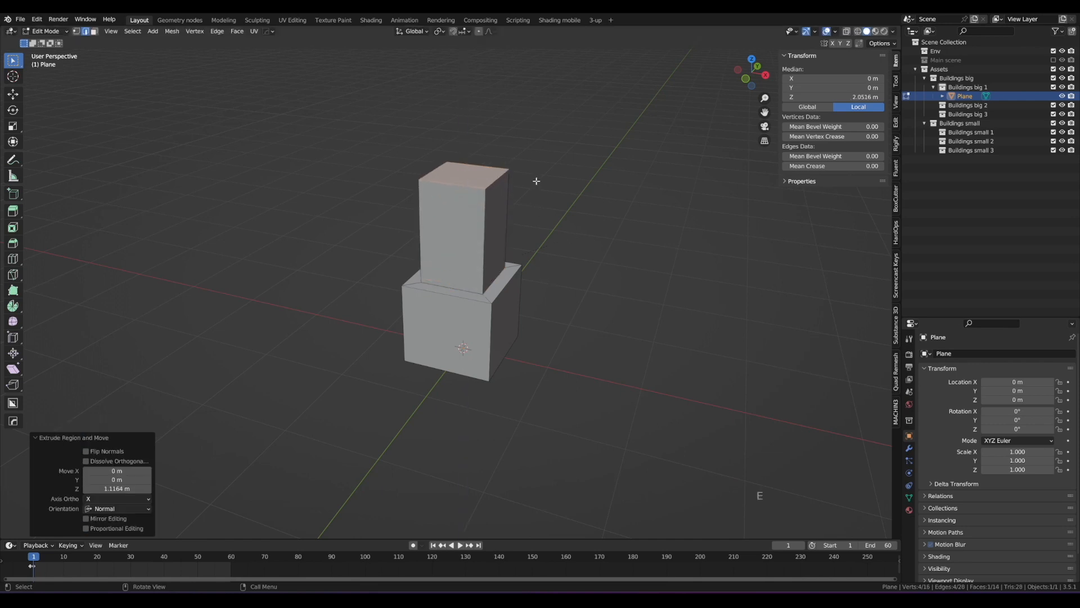
Step: Extrude the tower's top face upward another segment of about 0.89 m
middle_drag(536, 181, 491, 187)
key(e)
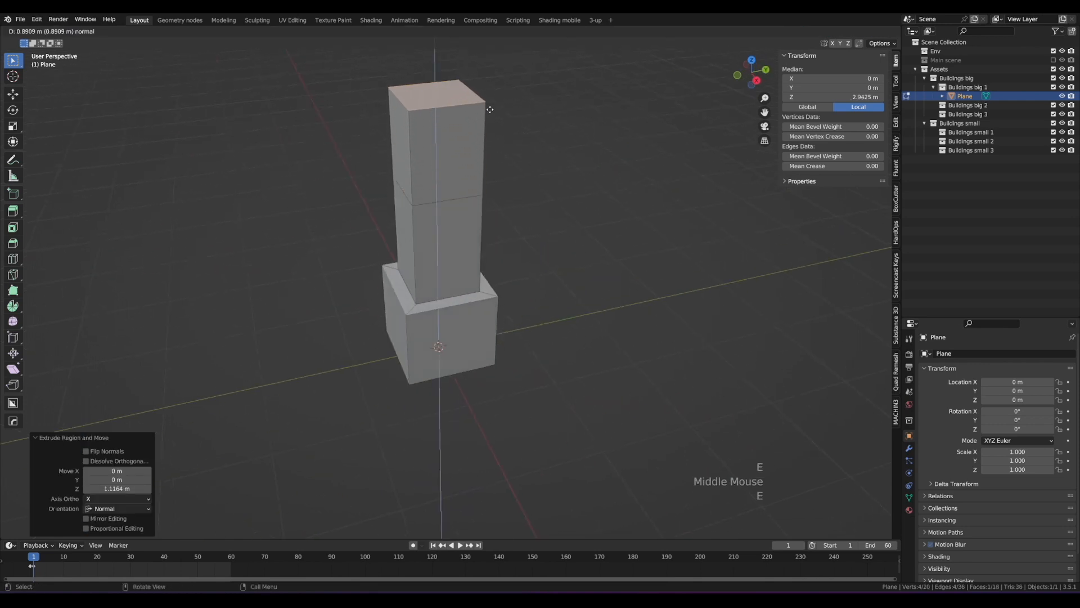
click(490, 109)
Step: Move the top edge on the negative Y side inward about 0.2 m along Y to slope that wall
key(2)
click(398, 100)
shift+middle_drag(398, 100, 455, 193)
scroll(448, 190, up, 1)
key(g)
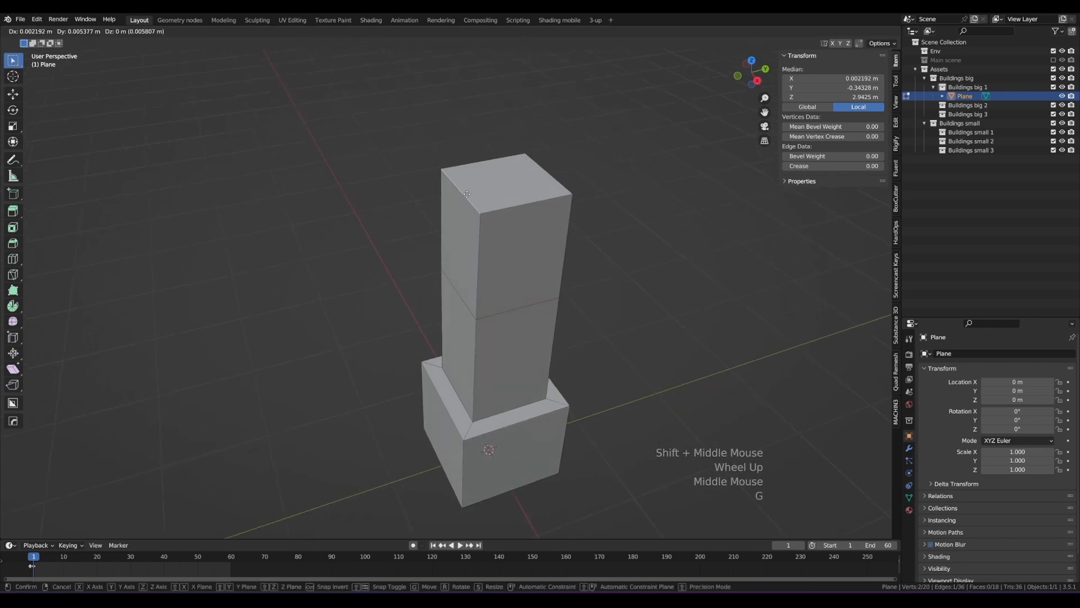
key(y)
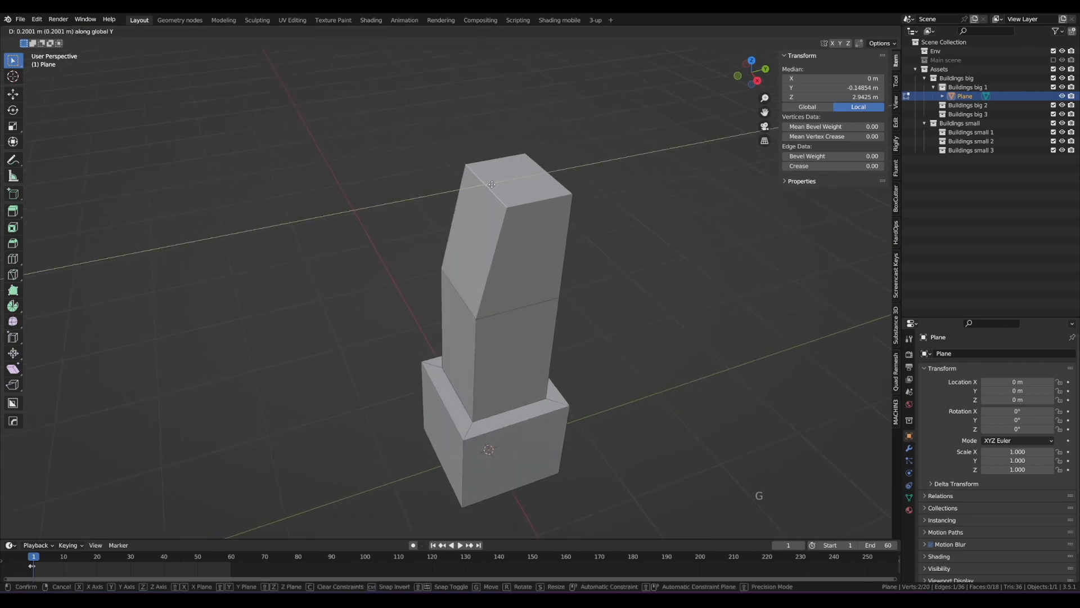
click(492, 185)
Step: Extrude the narrowed top face upward about 1.28 m
key(3)
click(510, 180)
middle_drag(509, 180, 501, 212)
scroll(538, 187, down, 1)
key(e)
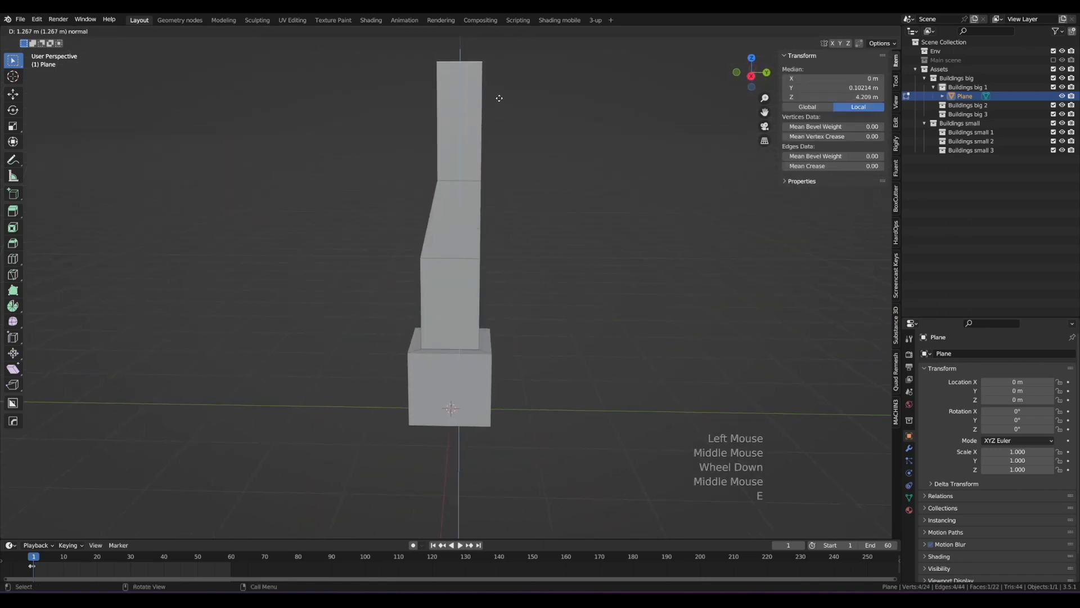
click(499, 100)
Step: Select the base block's side faces and scale them by about 0.89 in X and Y only, excluding Z
middle_drag(499, 100, 498, 169)
scroll(491, 249, up, 2)
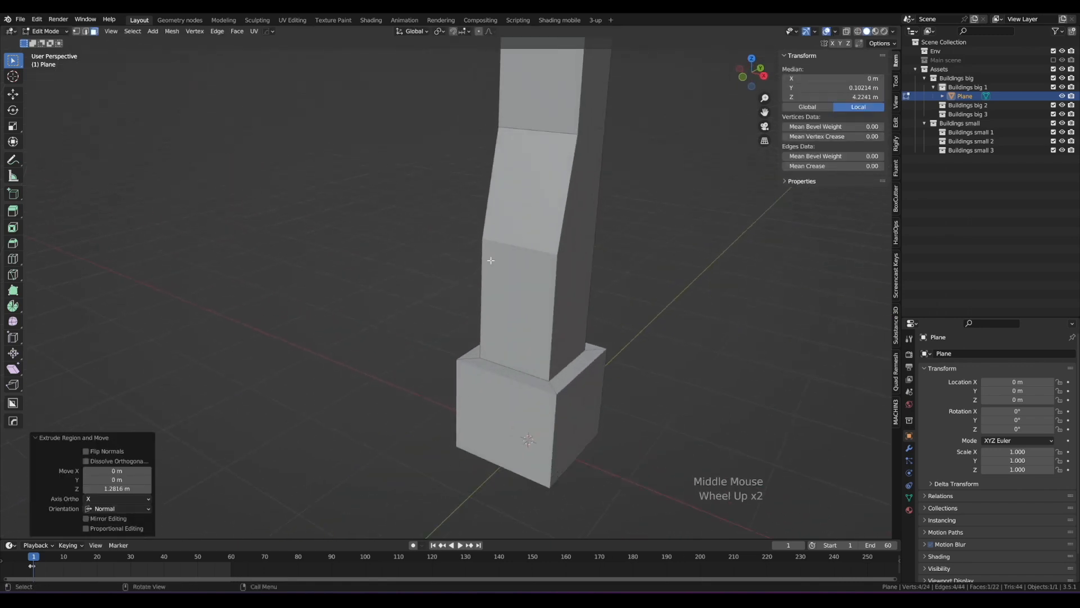
shift+middle_drag(490, 248, 594, 354)
middle_click(520, 359)
double_click(521, 356)
key(s)
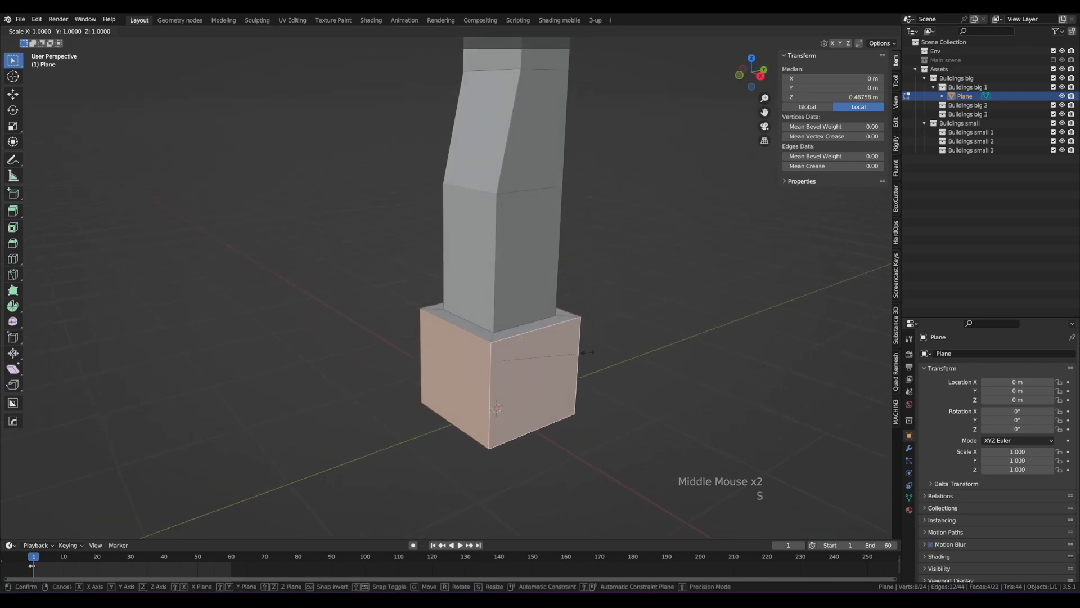
key(shift+z)
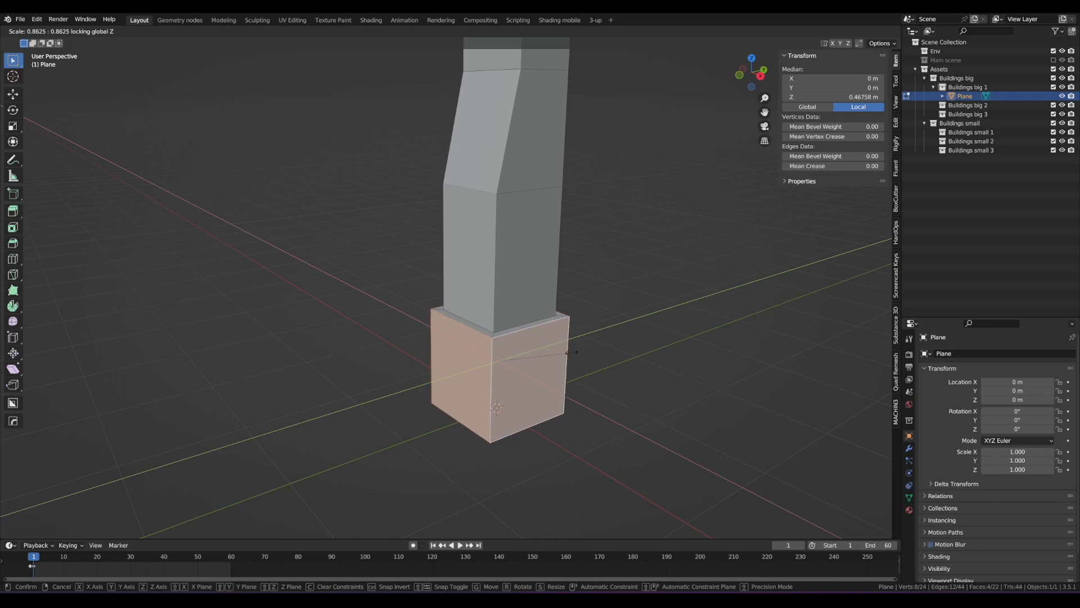
click(573, 352)
Step: Extrude the tower's top face upward about 0.14 m in Edit Mode
scroll(568, 345, down, 3)
key(Tab)
middle_drag(568, 345, 512, 202)
scroll(560, 251, up, 1)
key(Tab)
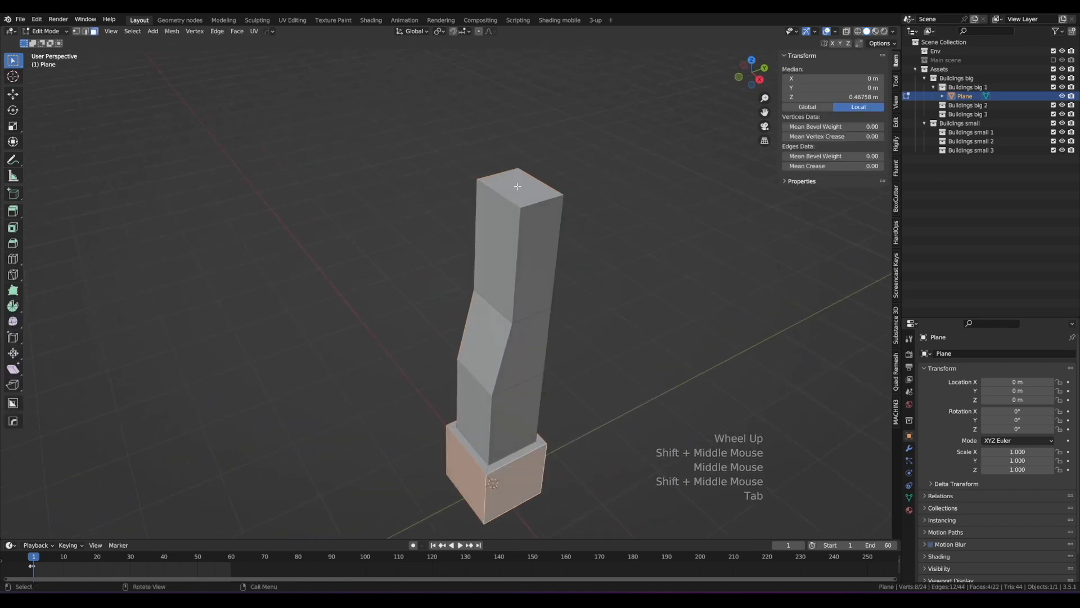
click(518, 186)
scroll(518, 186, up, 2)
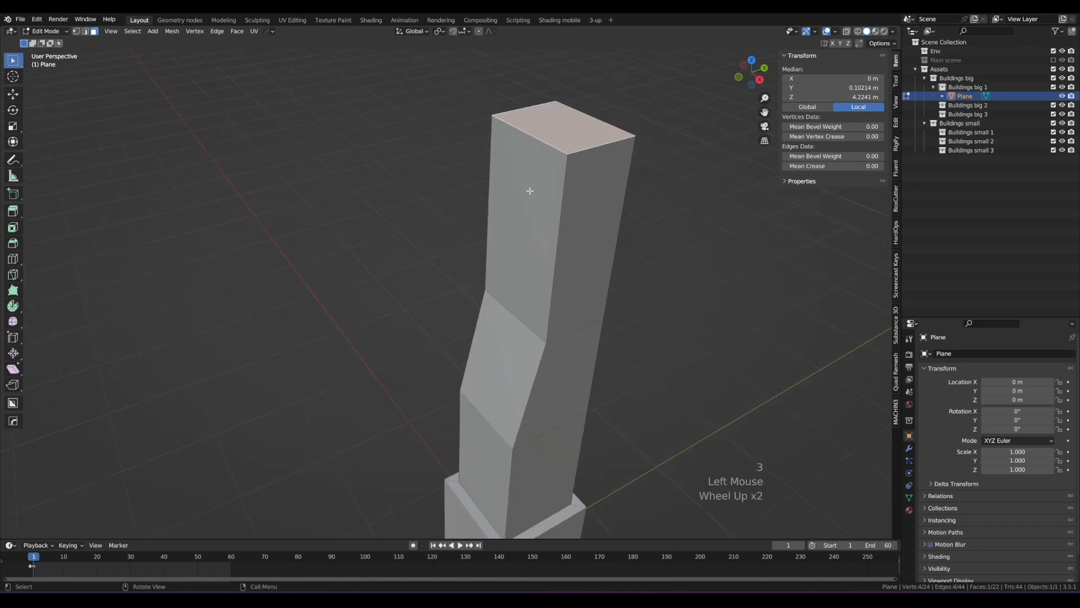
shift+middle_drag(530, 188, 506, 229)
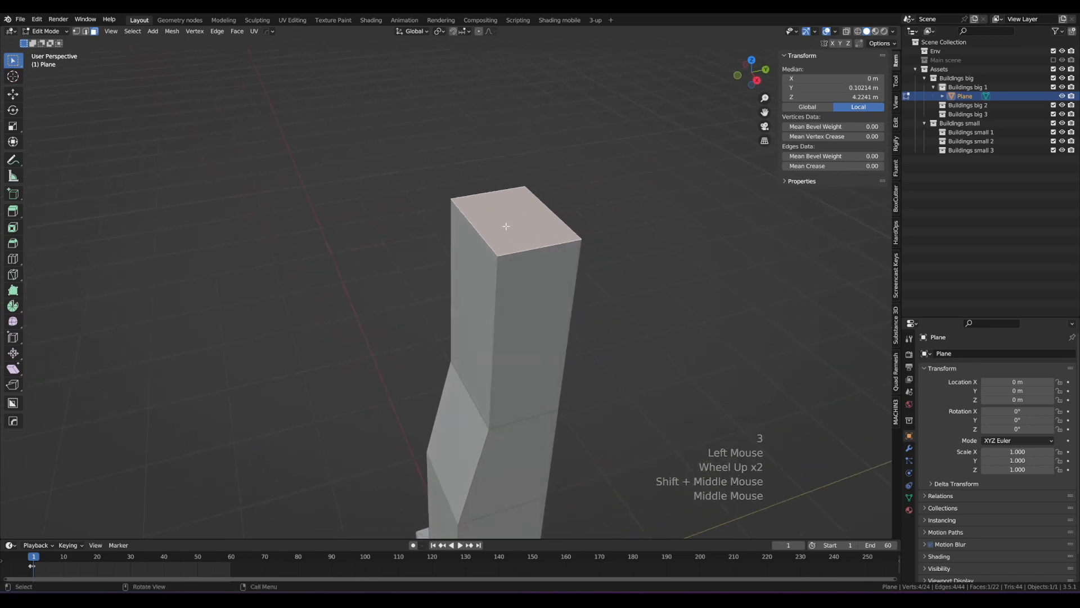
key(e)
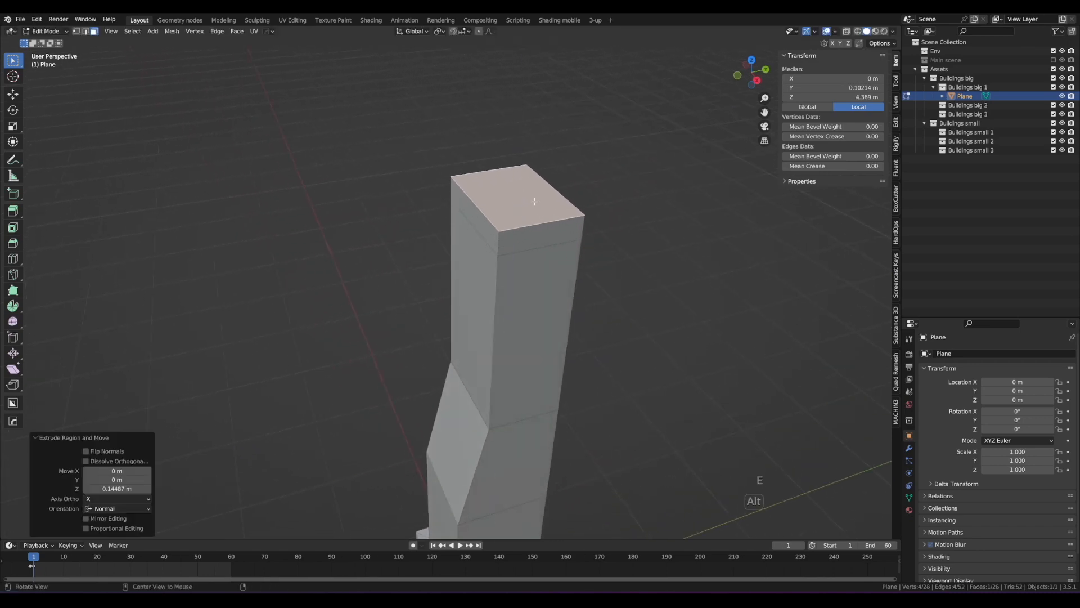
Step: Move the top edge on the positive X side inward about 0.13 m along X to bevel that corner
middle_drag(514, 230, 653, 237)
key(2)
click(488, 198)
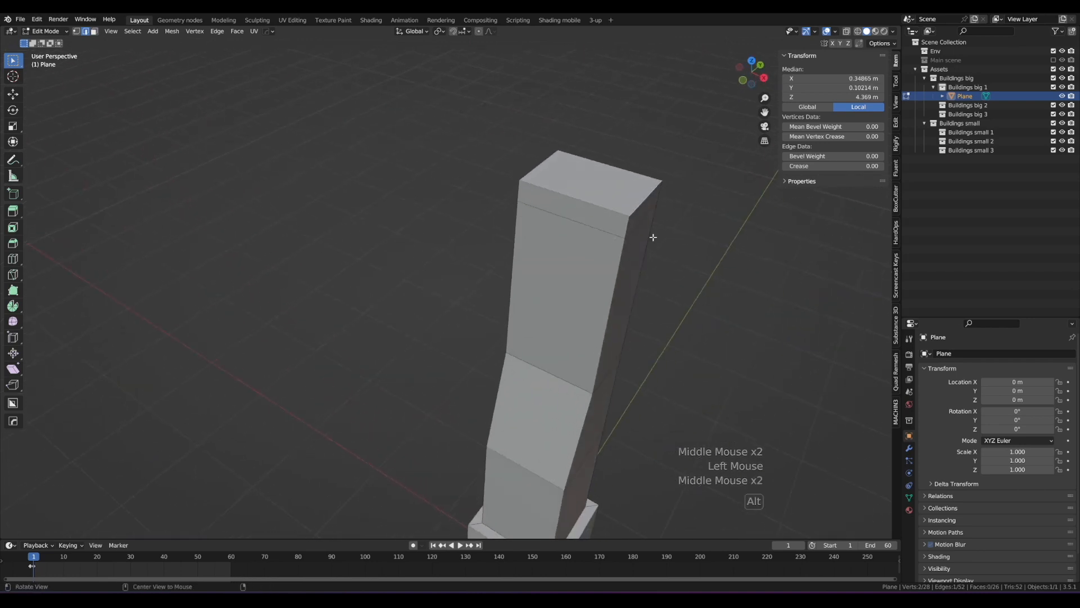
key(g)
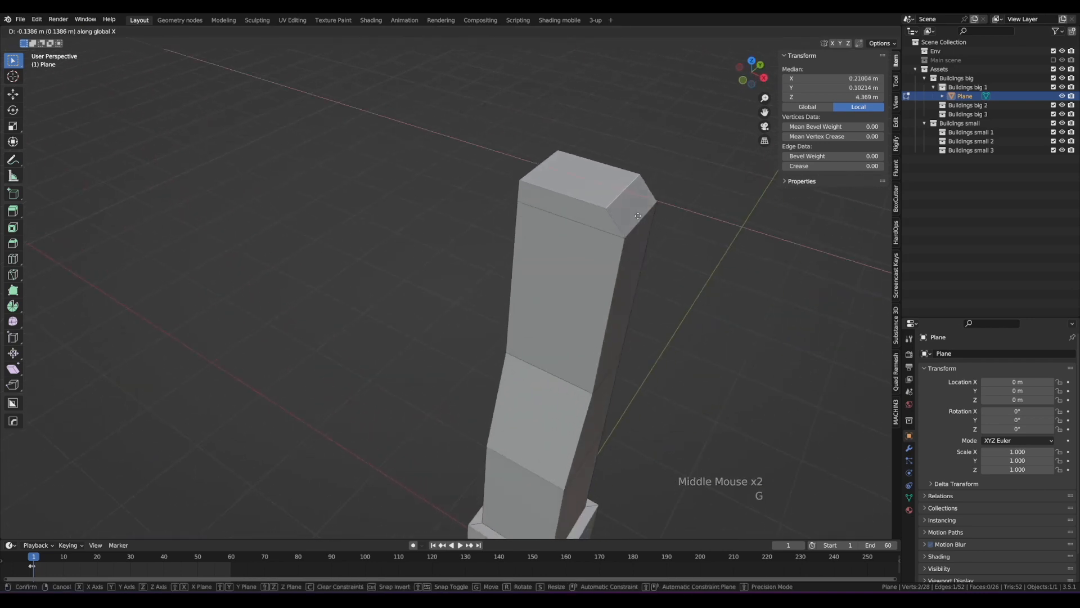
click(638, 216)
Step: Extrude the remaining flat top face upward about 0.33 m
key(3)
click(562, 181)
shift+middle_drag(563, 180, 562, 191)
key(3)
click(562, 215)
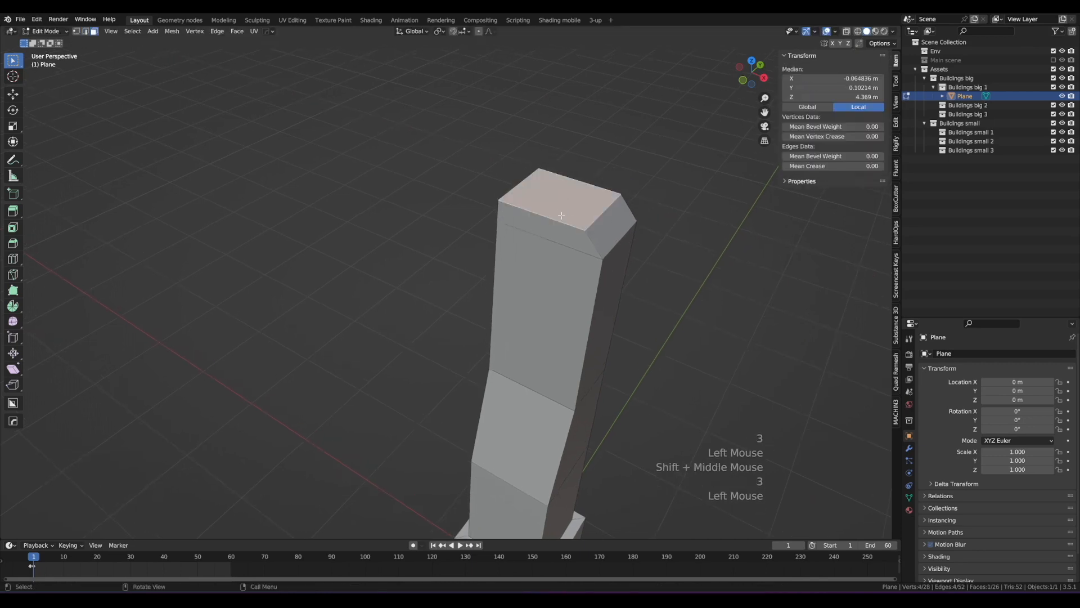
key(e)
click(572, 174)
Step: Inset the roof face, extrude it down about 0.07 m as a recess, and return to Object Mode
key(i)
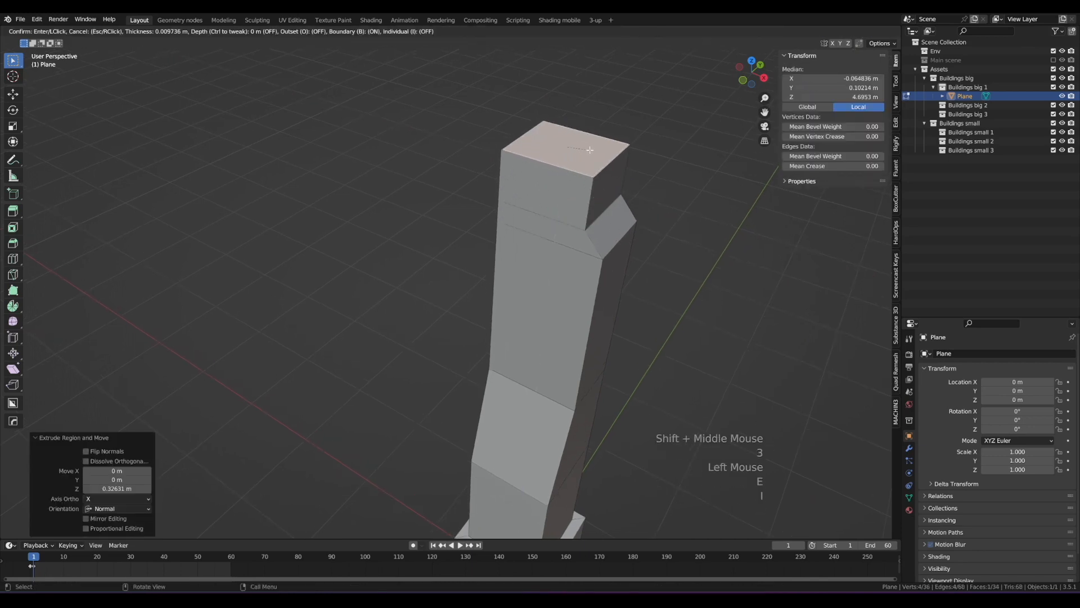
click(579, 147)
click(581, 158)
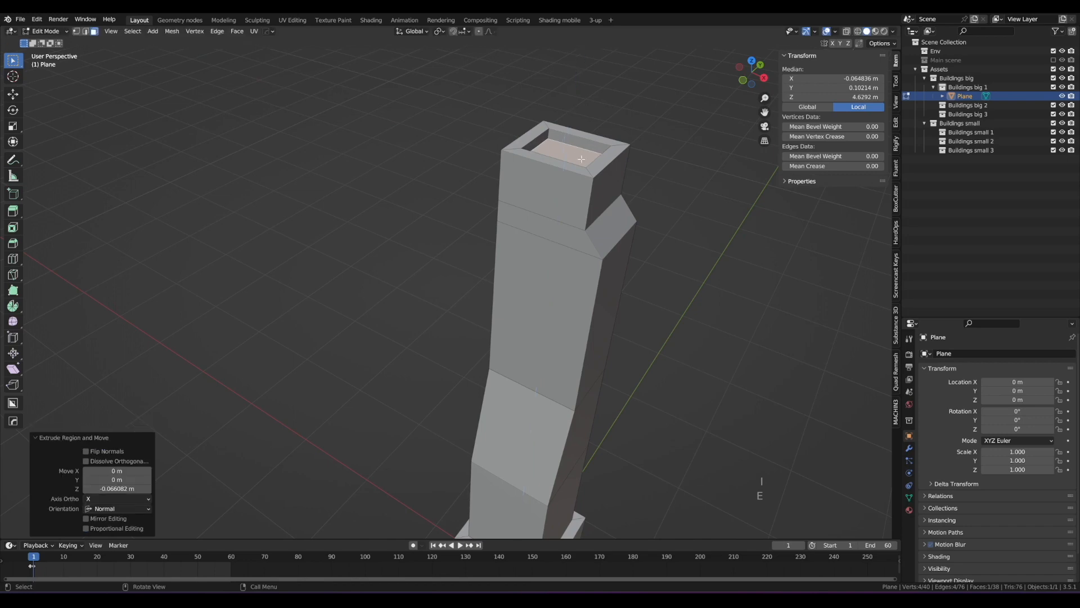
scroll(583, 168, down, 2)
key(Tab)
Step: Examine the tower's overall shape from several sides
scroll(566, 220, down, 1)
scroll(565, 220, up, 2)
middle_drag(540, 225, 518, 230)
middle_drag(518, 229, 581, 197)
scroll(408, 228, down, 1)
scroll(607, 241, up, 2)
scroll(468, 171, up, 1)
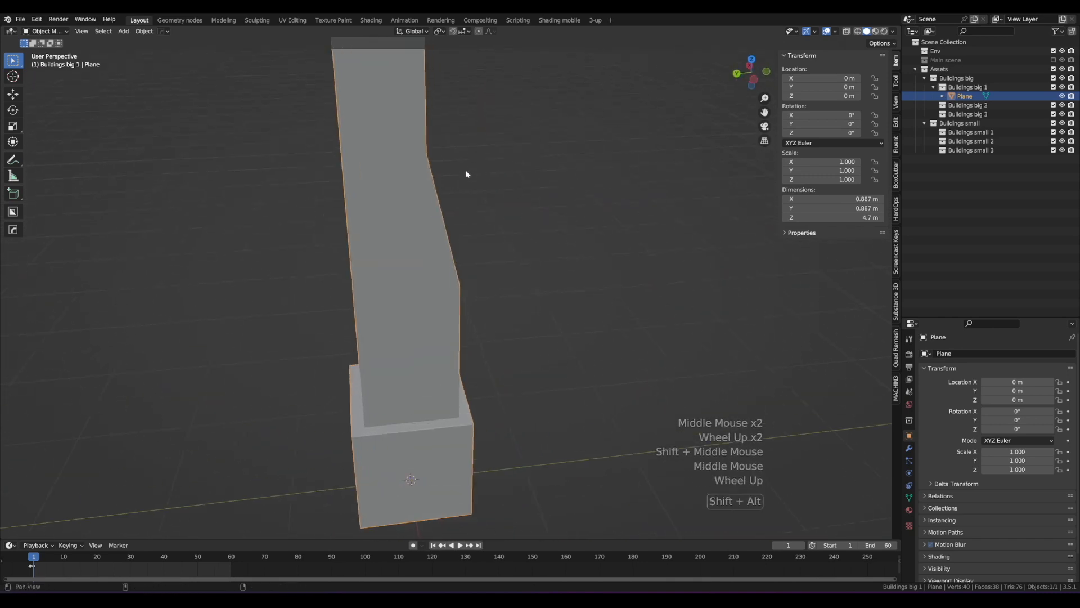
scroll(549, 241, down, 1)
shift+middle_drag(468, 171, 518, 265)
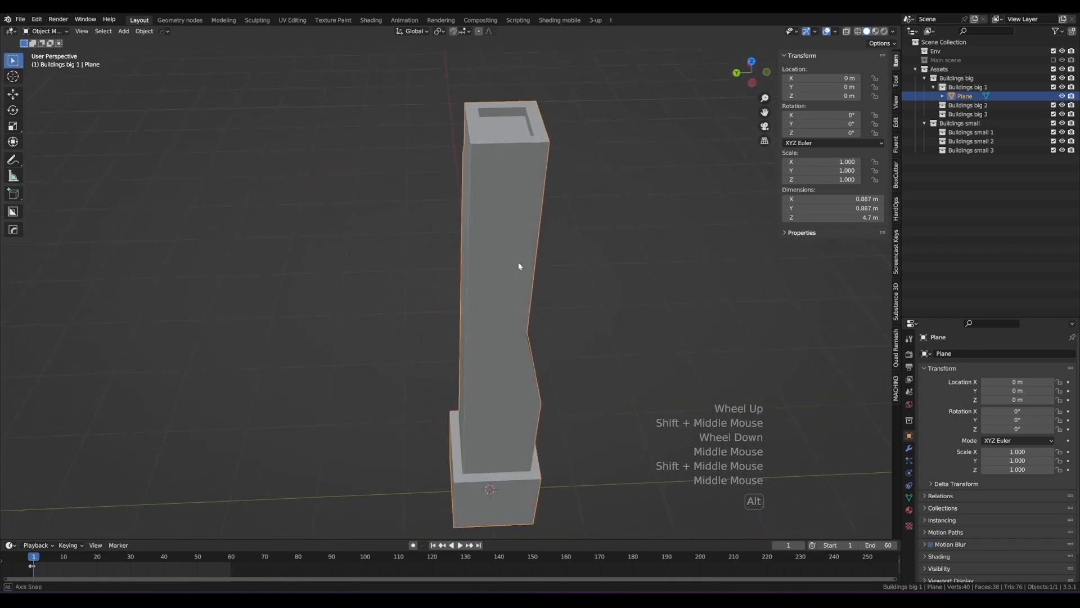
middle_drag(511, 225, 482, 240)
mouse_move(483, 240)
middle_down()
mouse_move(434, 258)
mouse_move(462, 245)
middle_up()
Step: Add a cube at the 3D cursor placed in the roof recess and scale its geometry down to about 0.38 m
scroll(445, 242, up, 1)
middle_drag(462, 245, 419, 252)
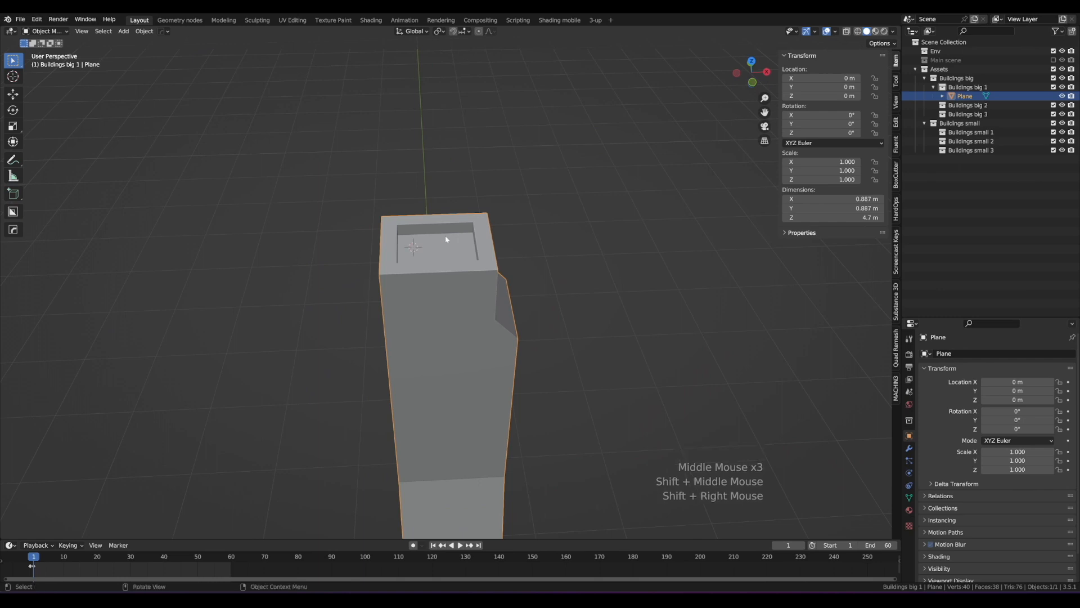
key(shift+a)
mouse_move(445, 239)
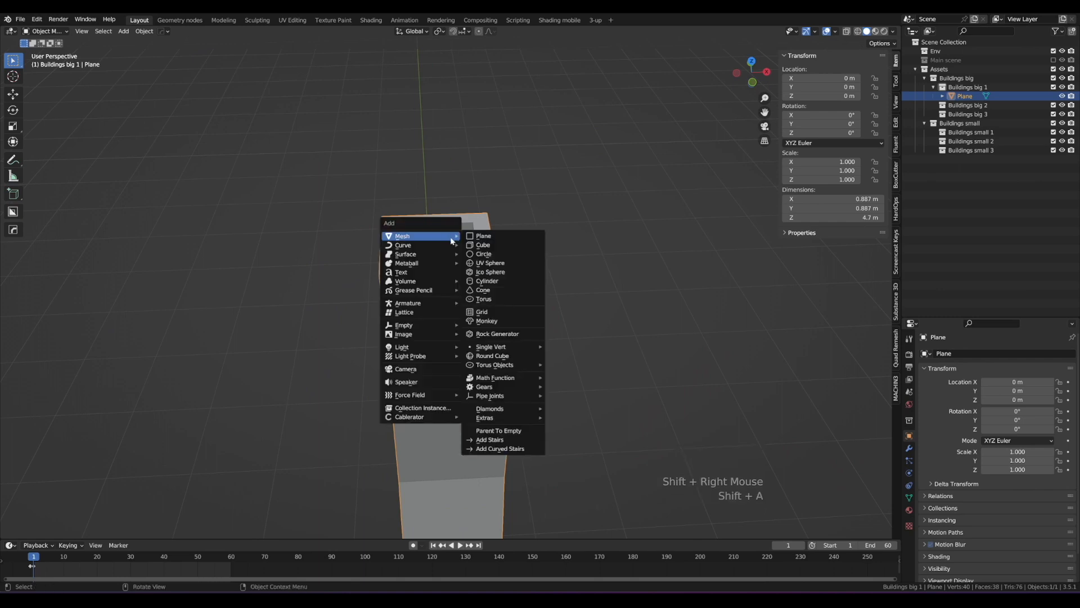
click(487, 246)
key(Tab)
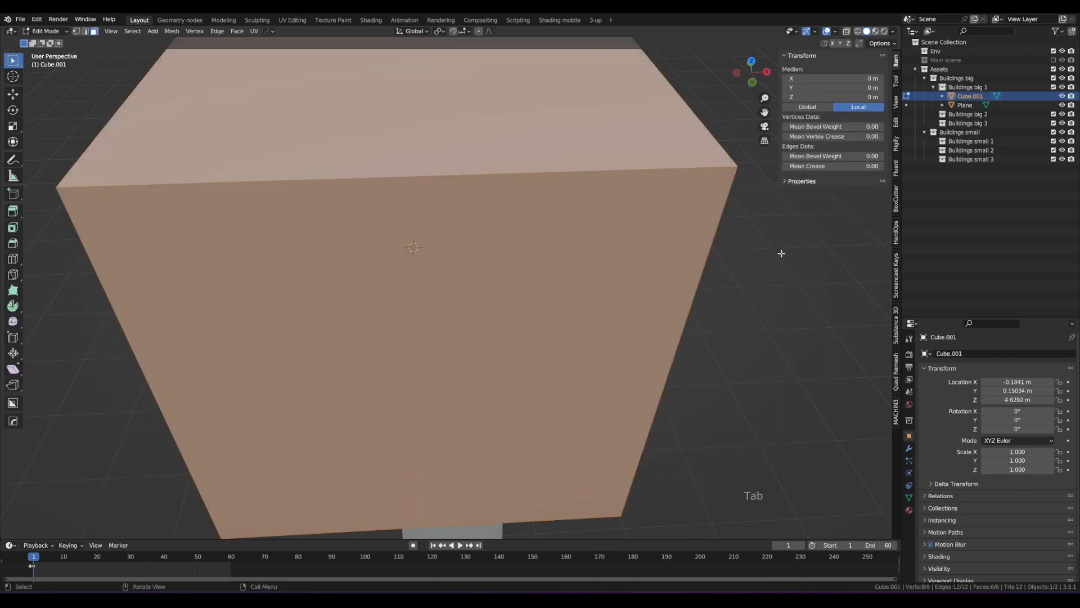
key(s)
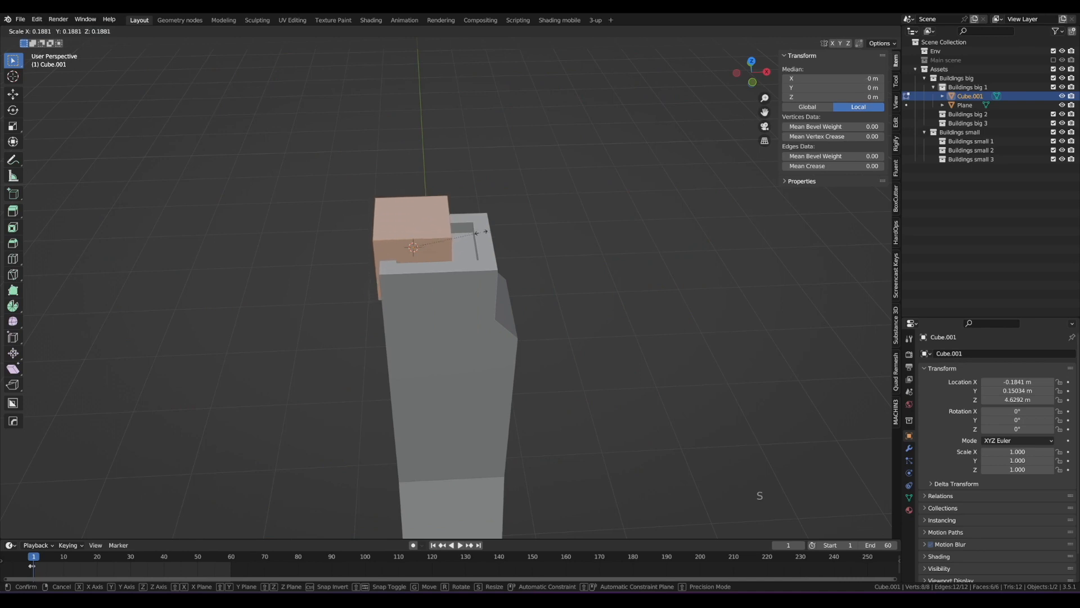
click(481, 232)
key(Tab)
Step: Move the cube about -0.02 m along Y and about 0.11 m along X over the roof recess
mouse_move(478, 234)
middle_down()
mouse_move(501, 225)
mouse_move(468, 227)
middle_up()
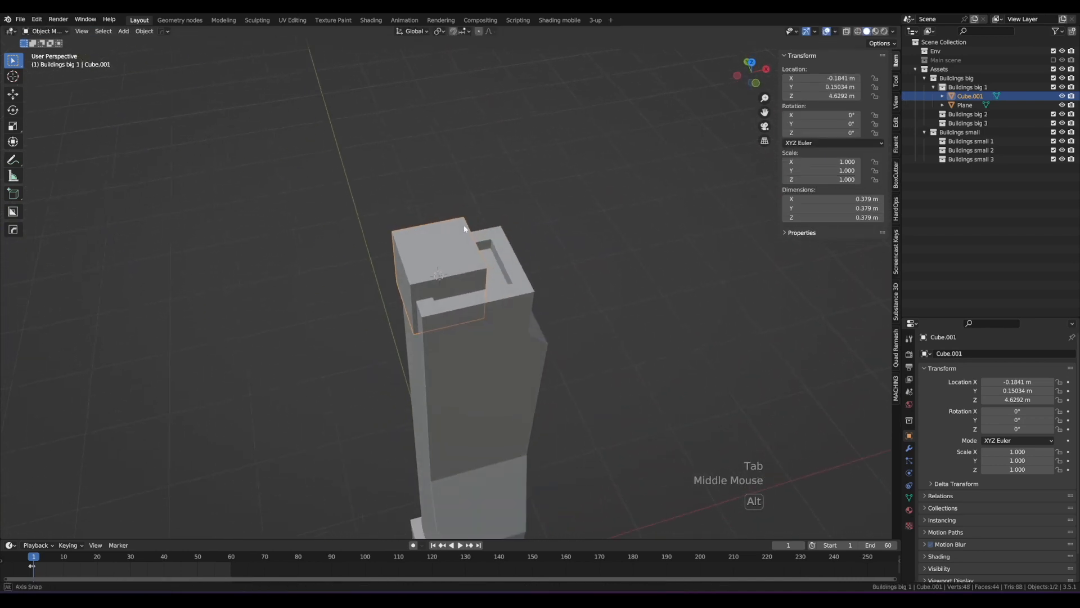
key(g)
click(478, 224)
key(g)
key(x)
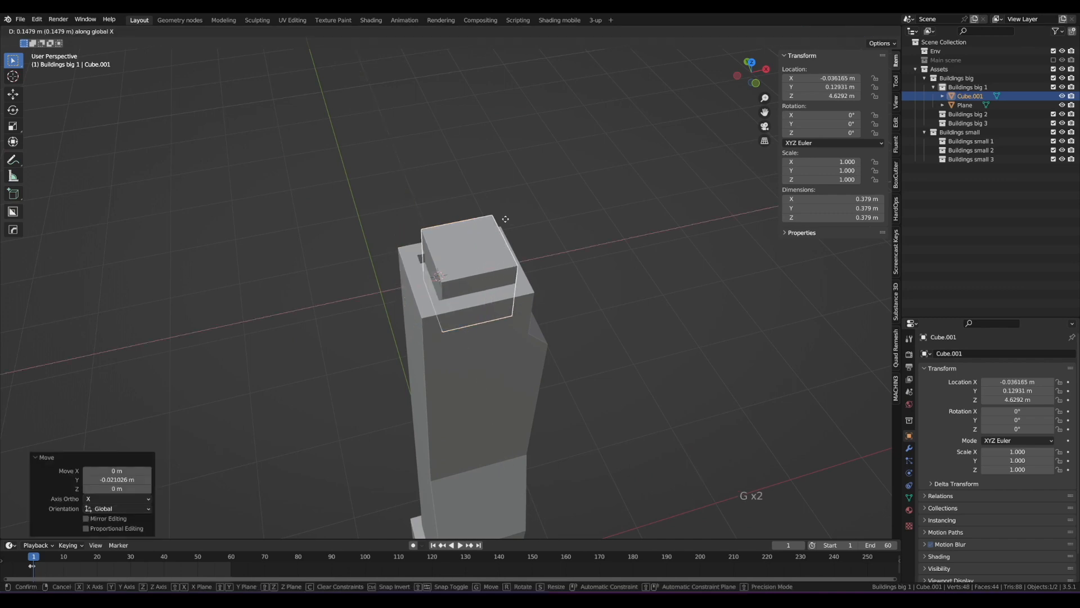
click(500, 220)
Step: Scale the cube's geometry to about 0.25 m and move the cube about -0.05 m along X
key(Tab)
key(s)
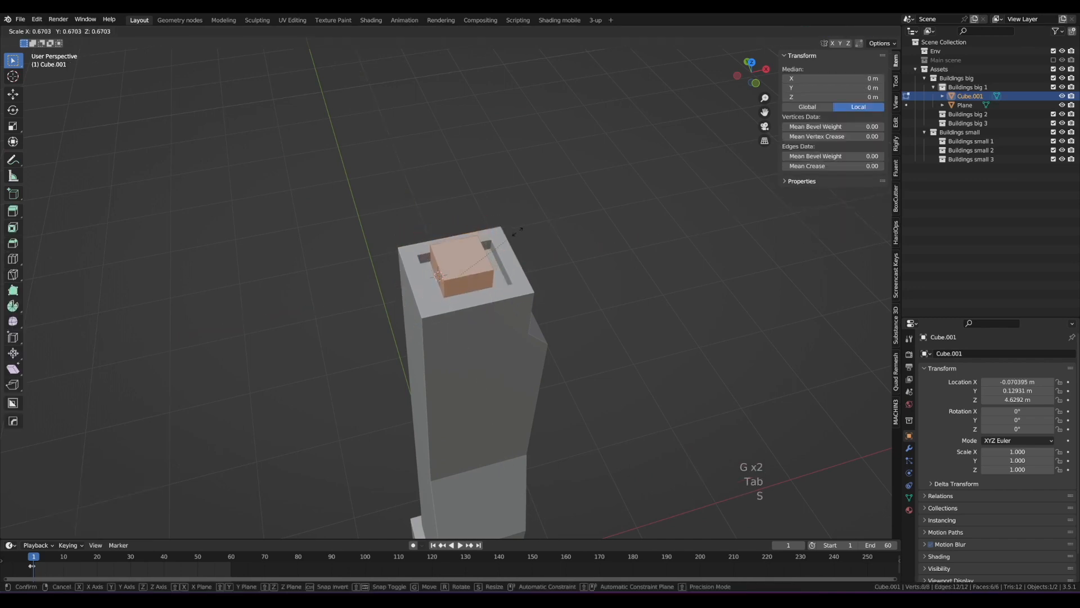
click(516, 231)
key(Tab)
key(g)
key(x)
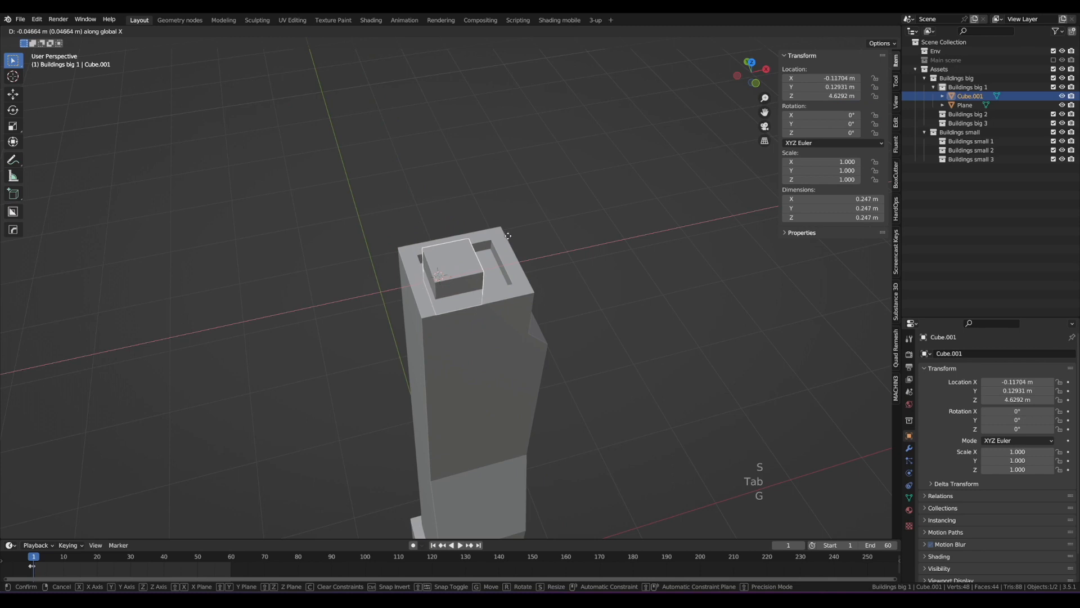
click(508, 235)
Step: Snap the 3D cursor to the center of the small cube's top face and return to Object Mode
middle_drag(508, 236, 442, 237)
key(Tab)
click(440, 234)
key(shift+s)
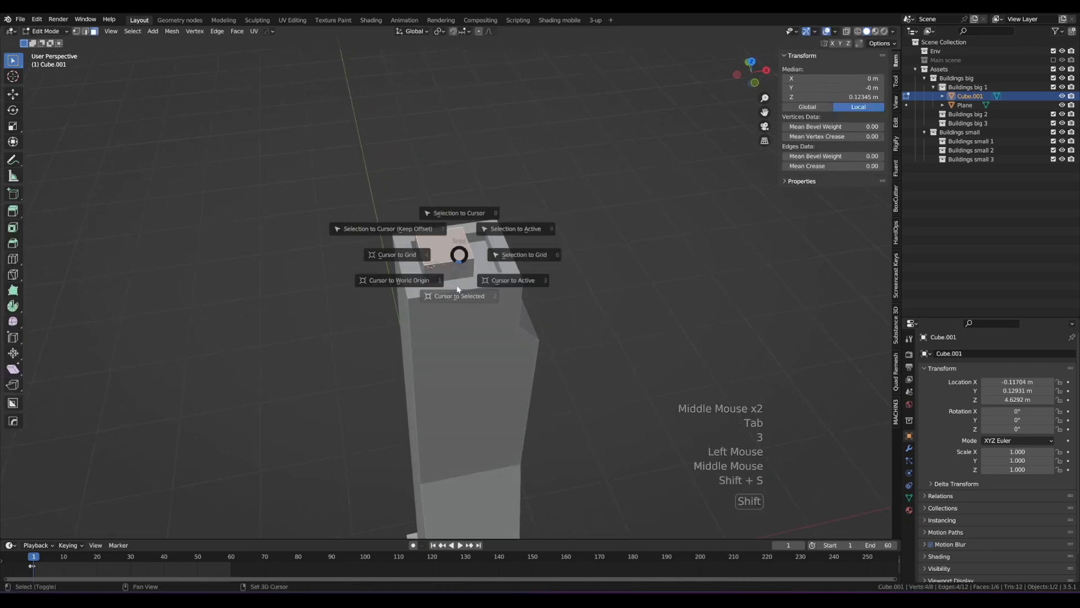
click(479, 310)
middle_drag(480, 309, 480, 251)
scroll(492, 252, up, 2)
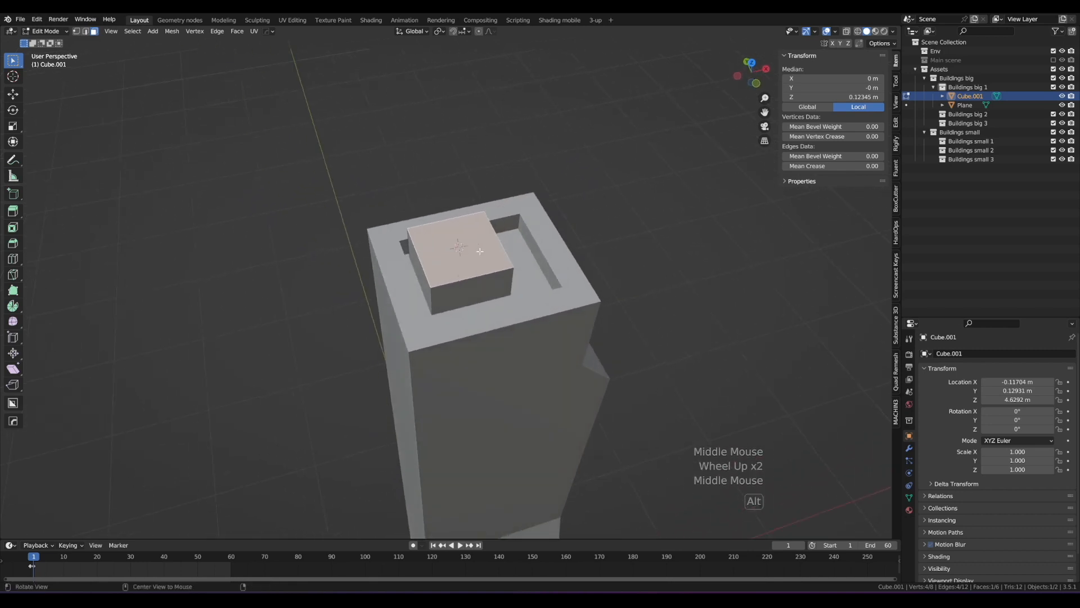
key(Tab)
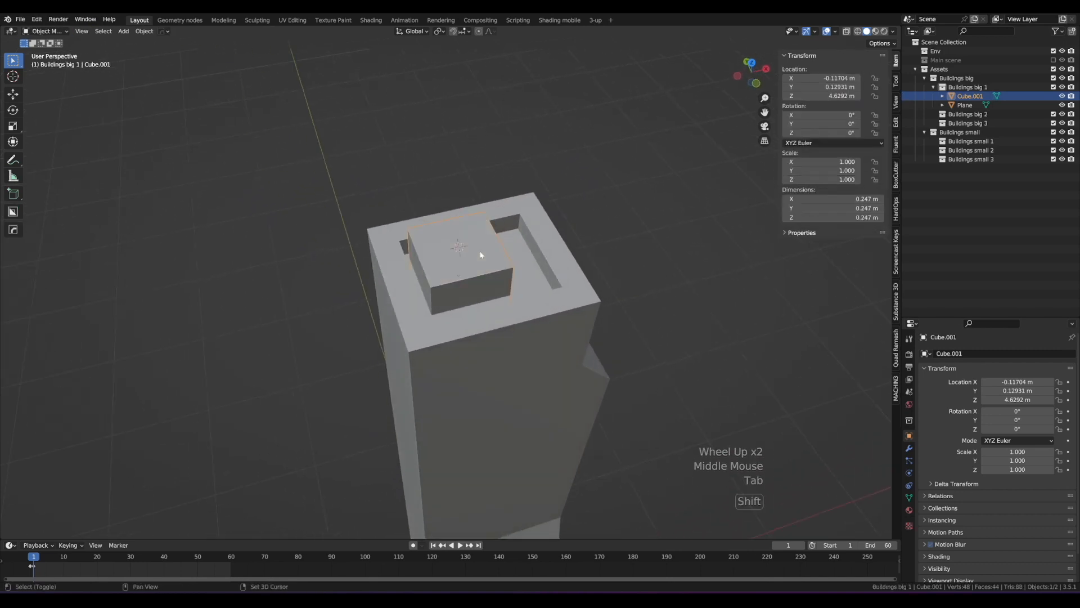
Step: Add a circle with 16 vertices at the 3D cursor on top of the small roof cube
key(shift+a)
mouse_move(481, 255)
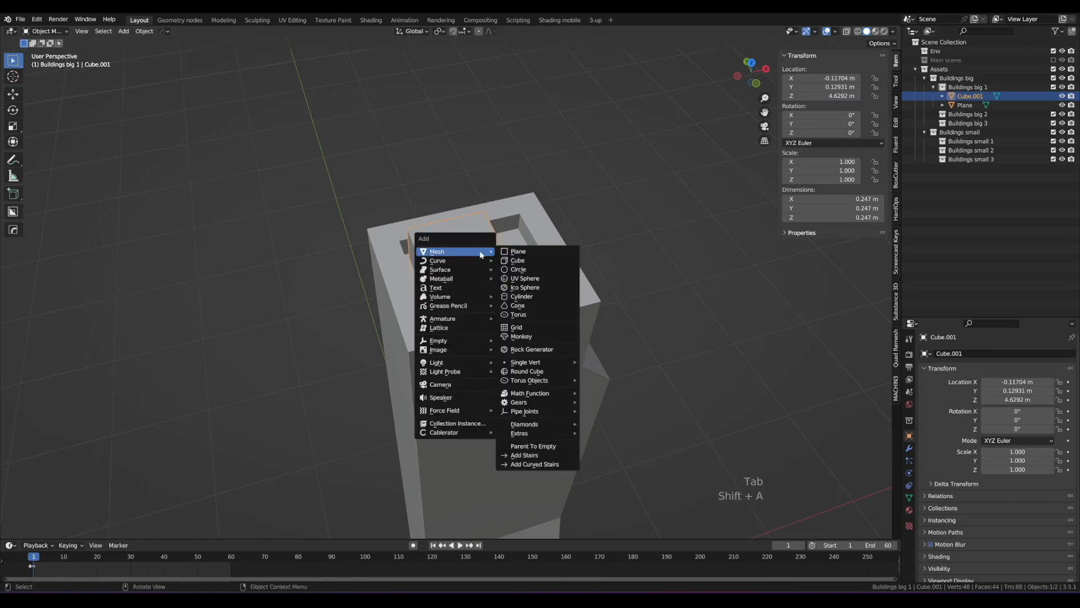
click(526, 271)
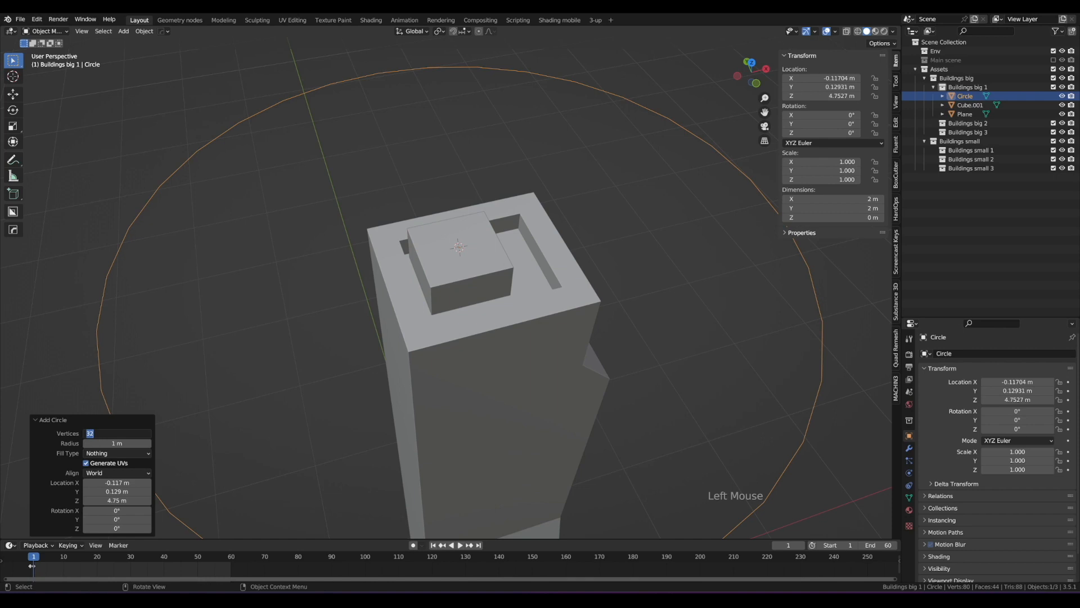
text(16)
key(Return)
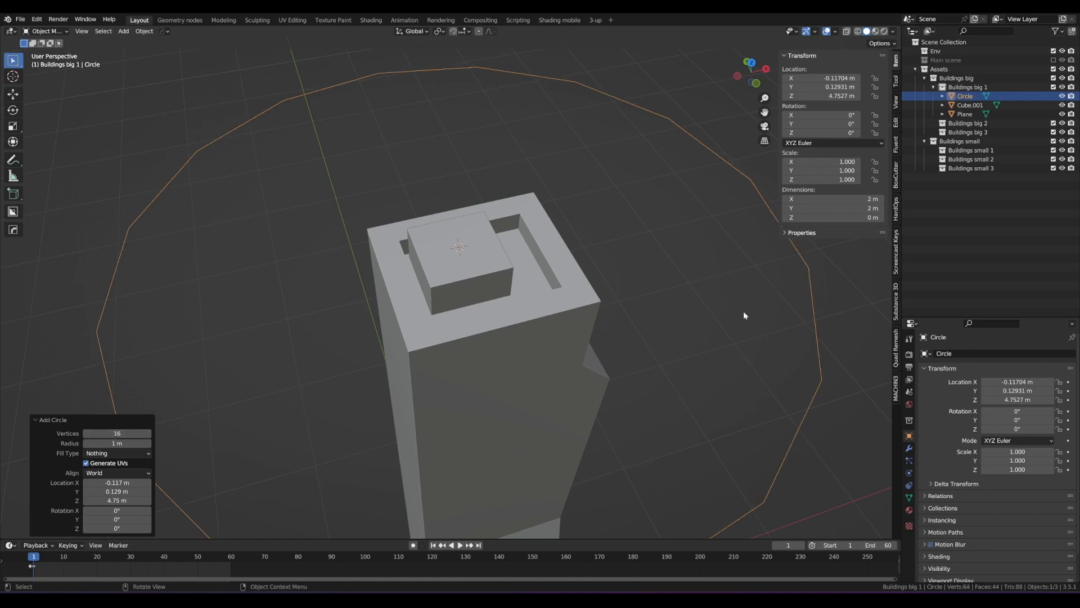
Step: Fill the circle with a face and scale it down by a factor of about 0.075
key(Tab)
key(f)
key(s)
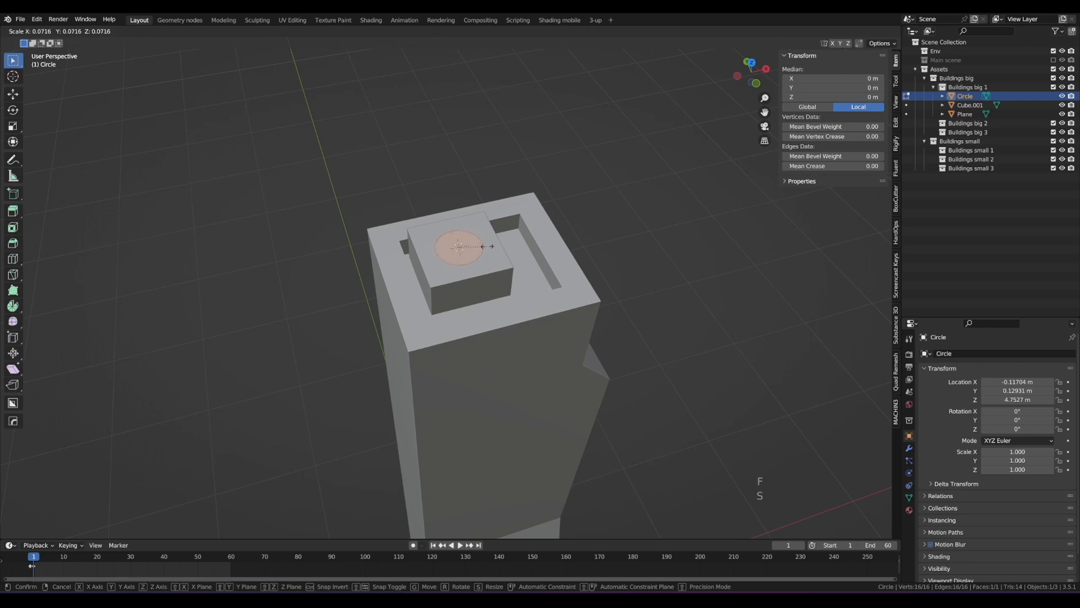
click(489, 246)
middle_drag(481, 277, 482, 260)
scroll(482, 259, down, 2)
shift+middle_drag(476, 220, 528, 242)
Step: Extrude the disc about 0.06 m and raise an inset of its top face into a thin antenna, about 0.87 m overall
key(e)
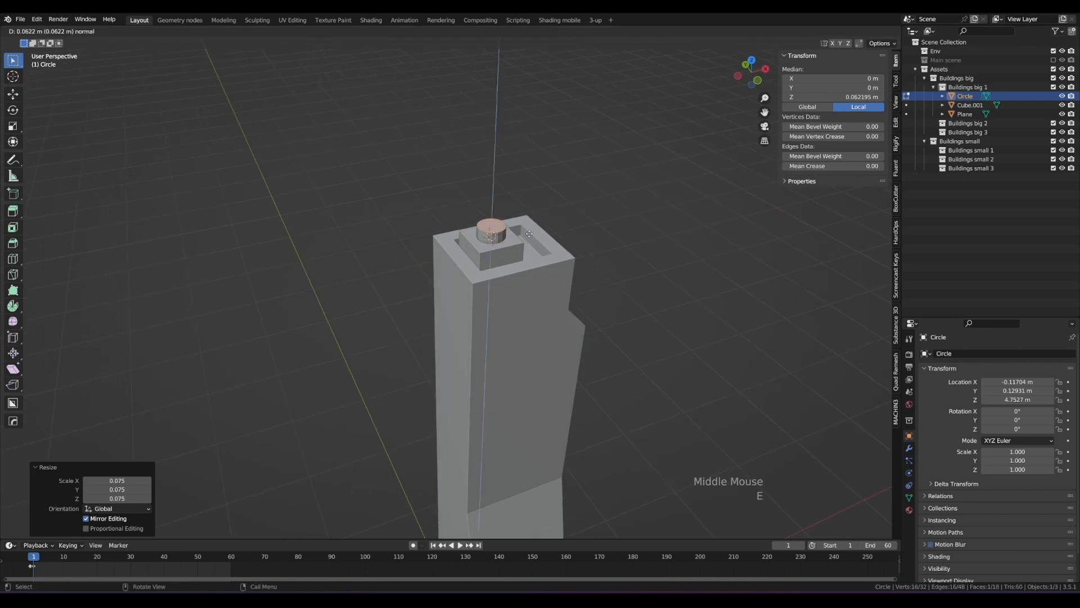
click(529, 233)
key(i)
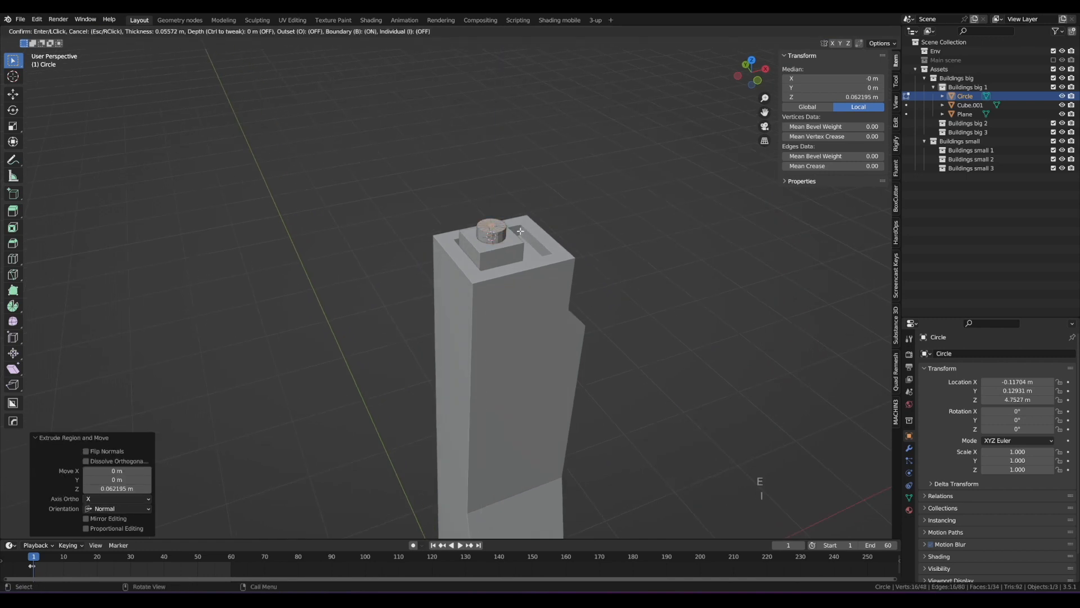
click(520, 232)
key(e)
click(509, 71)
key(Tab)
scroll(508, 208, down, 2)
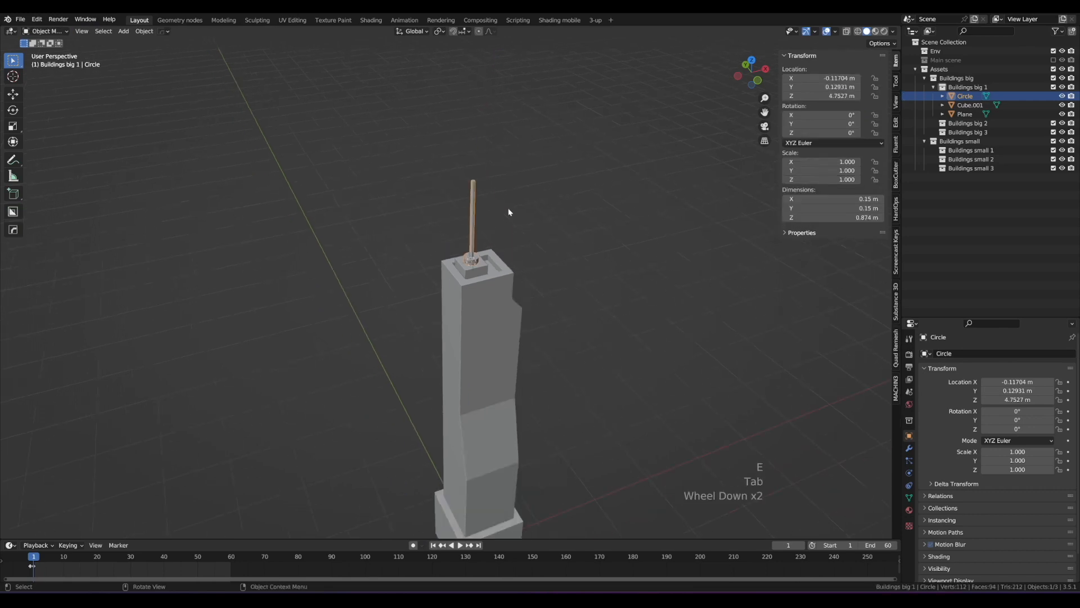
Step: Examine the tower and its antenna from several sides with nothing selected
middle_drag(508, 208, 535, 277)
scroll(467, 194, down, 2)
scroll(449, 263, up, 2)
shift+middle_drag(449, 263, 563, 298)
key(Tab)
scroll(494, 307, up, 1)
key(Tab)
mouse_move(563, 298)
alt+middle_down()
mouse_move(546, 286)
mouse_move(565, 282)
alt+middle_up()
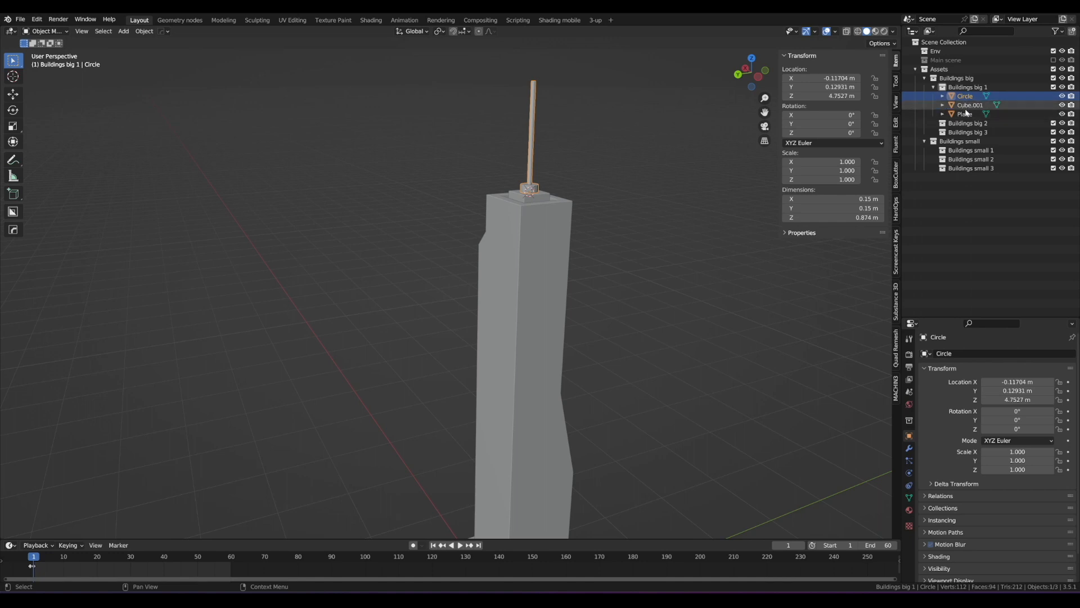
scroll(631, 233, down, 2)
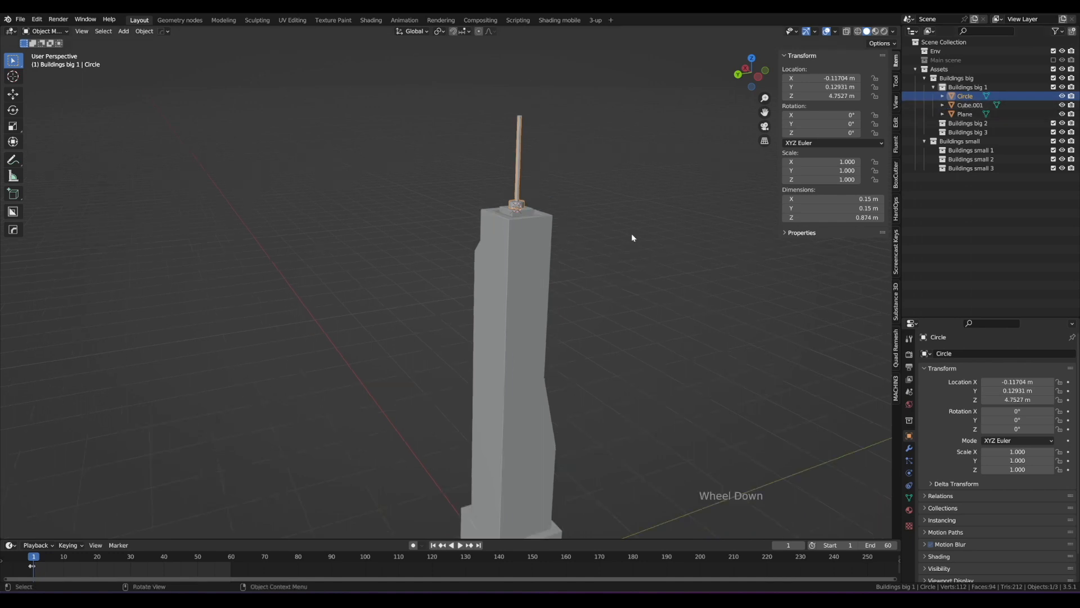
middle_drag(631, 233, 528, 248)
click(548, 200)
scroll(506, 234, up, 1)
shift+middle_drag(529, 247, 471, 268)
scroll(544, 257, down, 1)
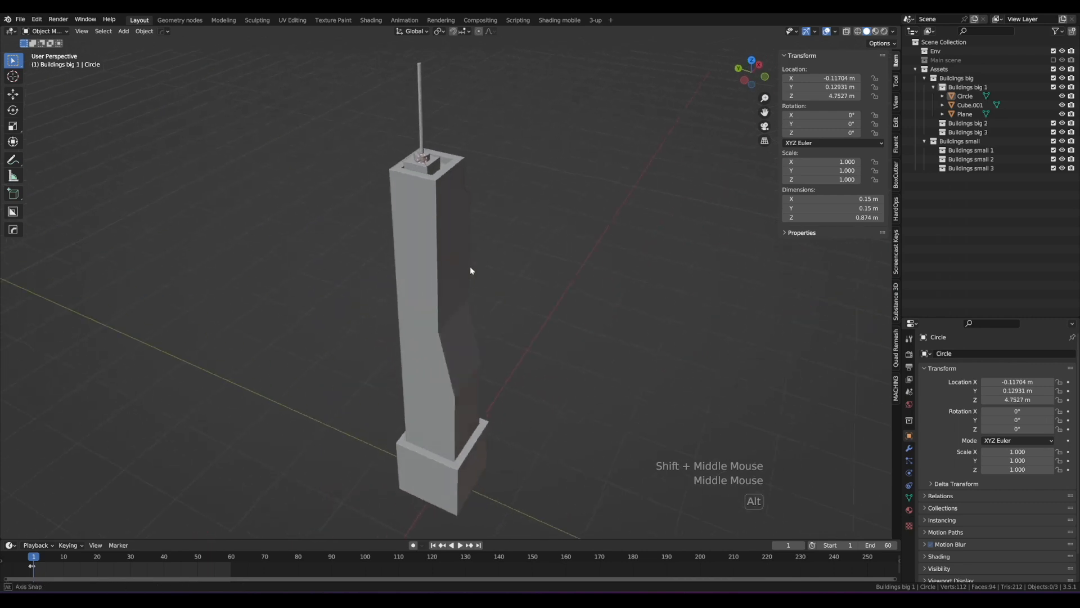
alt+scroll(551, 257, up, 1)
scroll(552, 257, up, 1)
shift+middle_drag(551, 257, 526, 260)
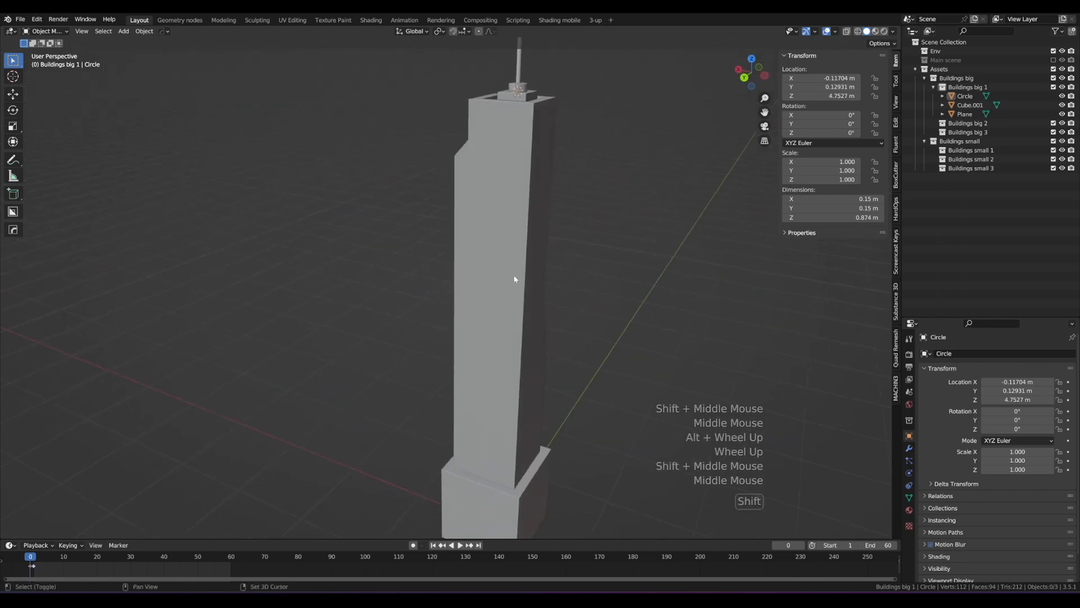
Step: Add a cube at a 3D cursor placed on the tower's upper wall and scale its geometry to about 0.31 m
shift+right_click(515, 277)
key(shift+a)
mouse_move(515, 278)
click(551, 285)
key(Tab)
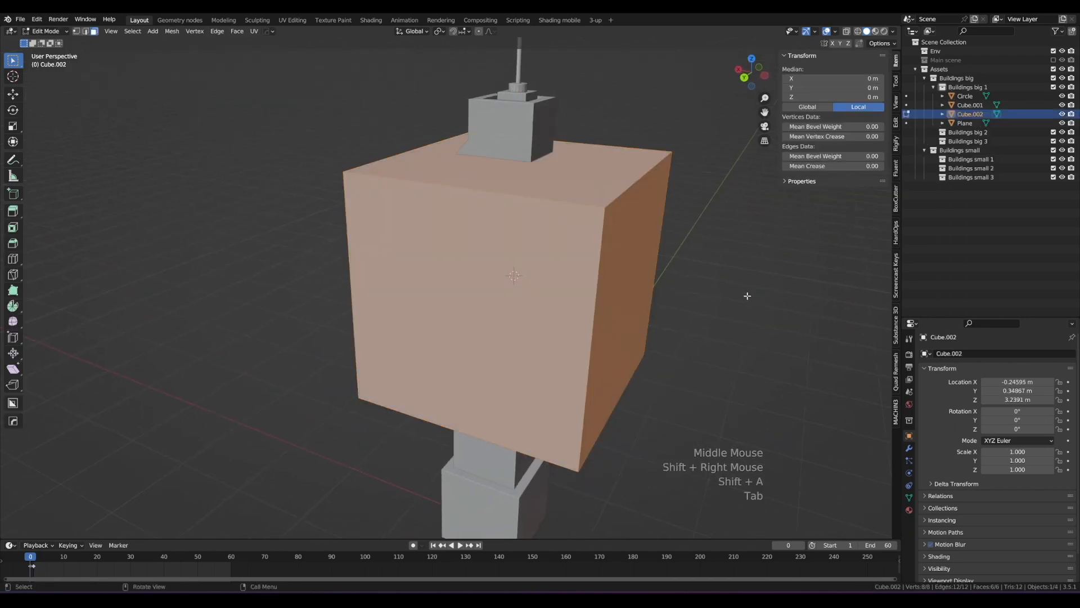
key(s)
click(528, 237)
Step: Move the cube about -0.13 m along Y and about 0.03 m along X so it wraps the tower's corner
middle_drag(528, 238, 477, 318)
scroll(524, 242, up, 2)
key(Tab)
key(g)
key(y)
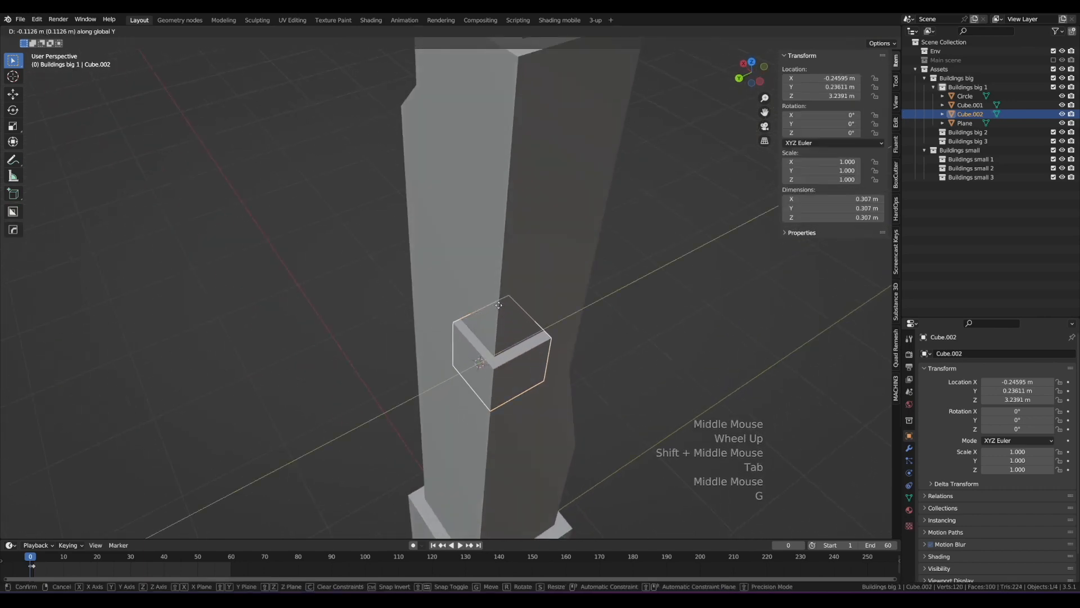
click(497, 306)
key(g)
key(x)
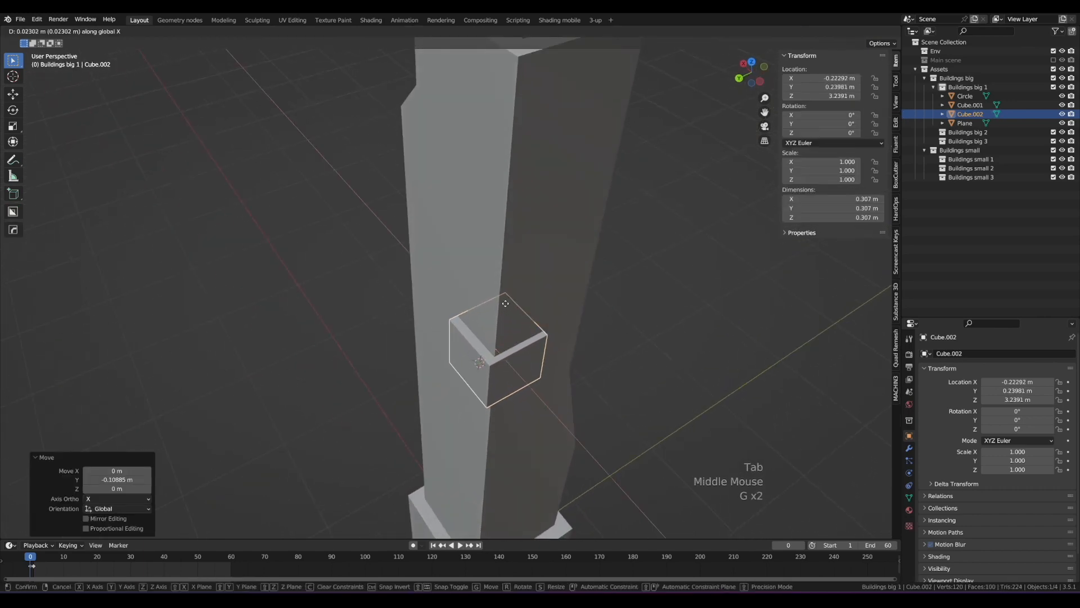
click(505, 301)
key(g)
key(y)
click(508, 301)
Step: Enlarge the cube's geometry by 1.05 and stretch it along Z into a corner panel about 1.49 m tall
key(Tab)
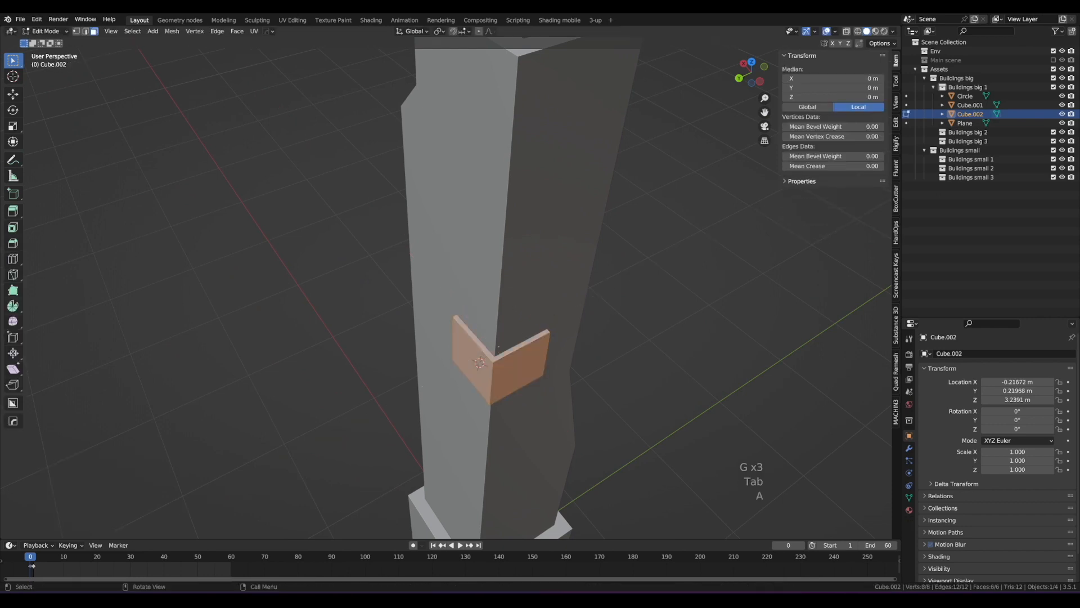
key(s)
click(501, 344)
key(s)
key(z)
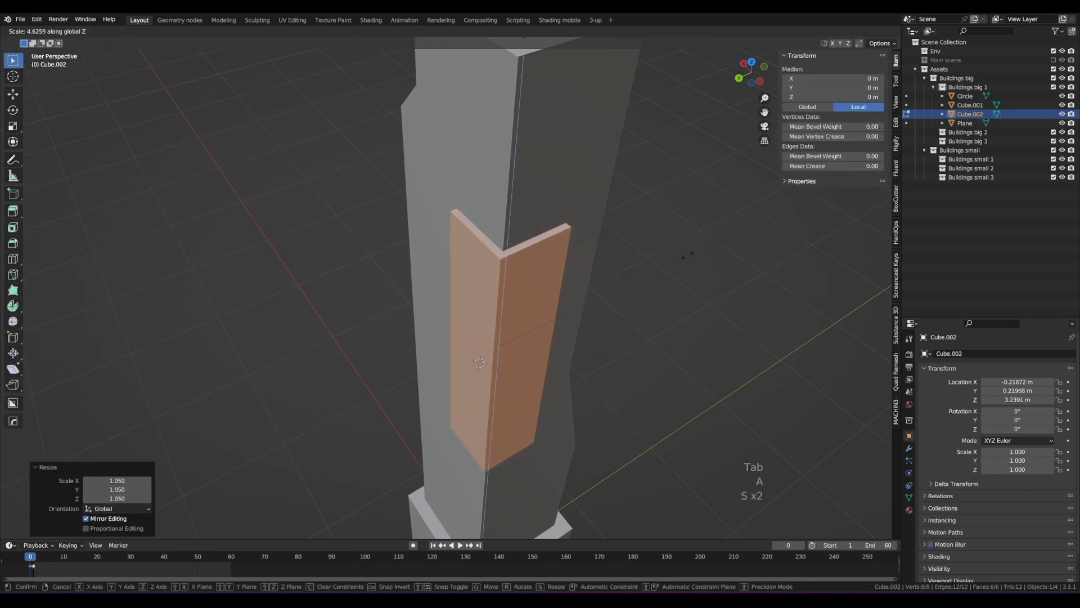
click(688, 255)
key(Tab)
Step: Bevel an upper corner edge of the tall panel into a single-segment slope about 0.18 m wide
scroll(619, 275, down, 3)
middle_drag(619, 276, 574, 217)
scroll(599, 230, up, 3)
scroll(545, 292, up, 2)
key(Tab)
click(563, 213)
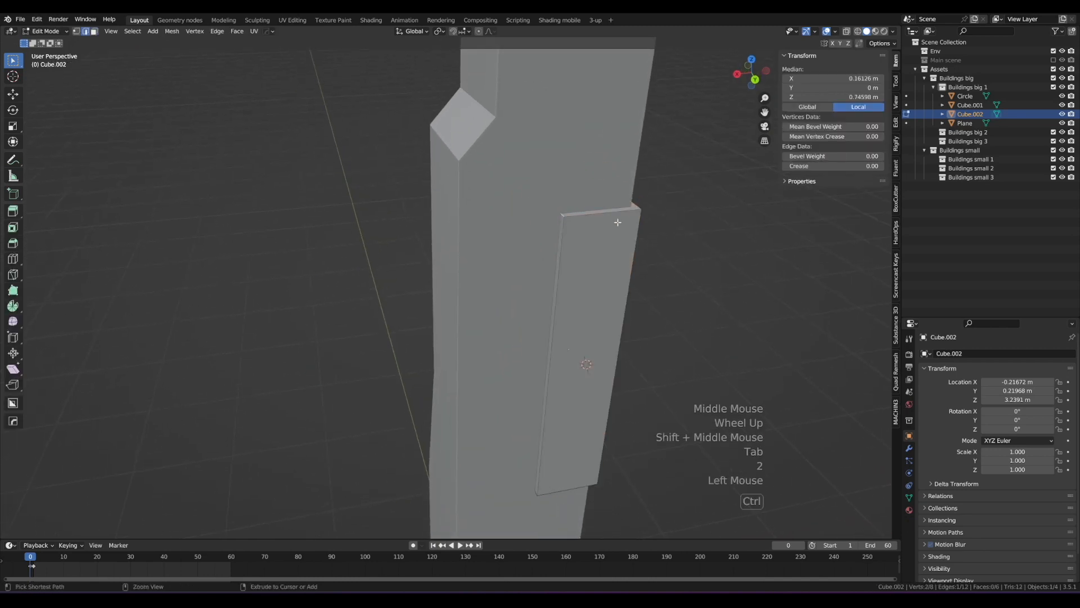
key(ctrl+b)
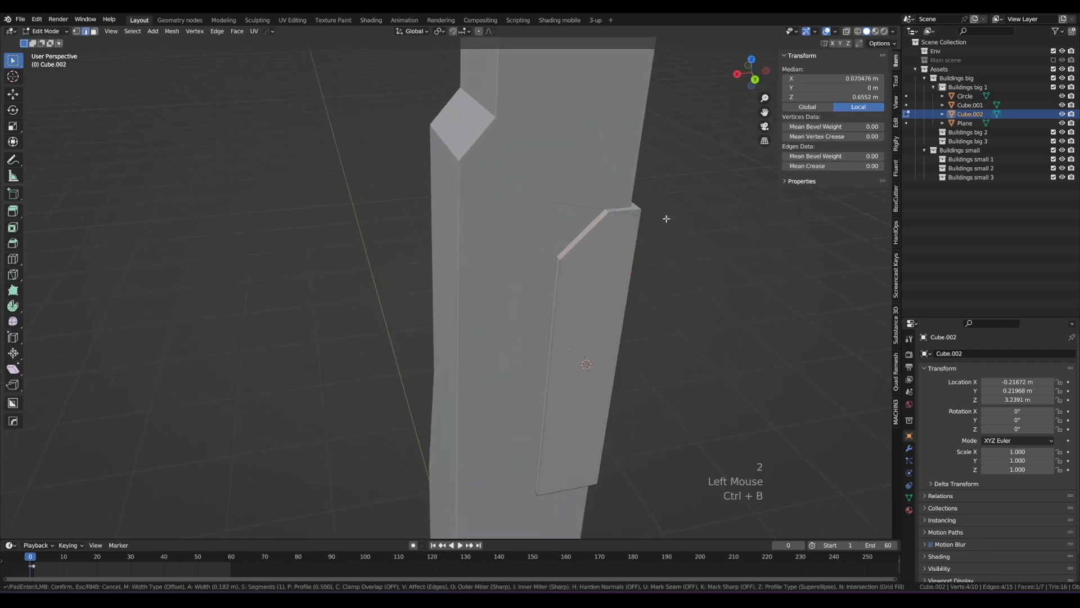
click(666, 218)
key(Tab)
Step: Add a cube at a 3D cursor placed on the tower's lower wall and scale its geometry to about 0.73 m
scroll(647, 242, down, 1)
middle_drag(647, 241, 511, 382)
scroll(459, 257, down, 1)
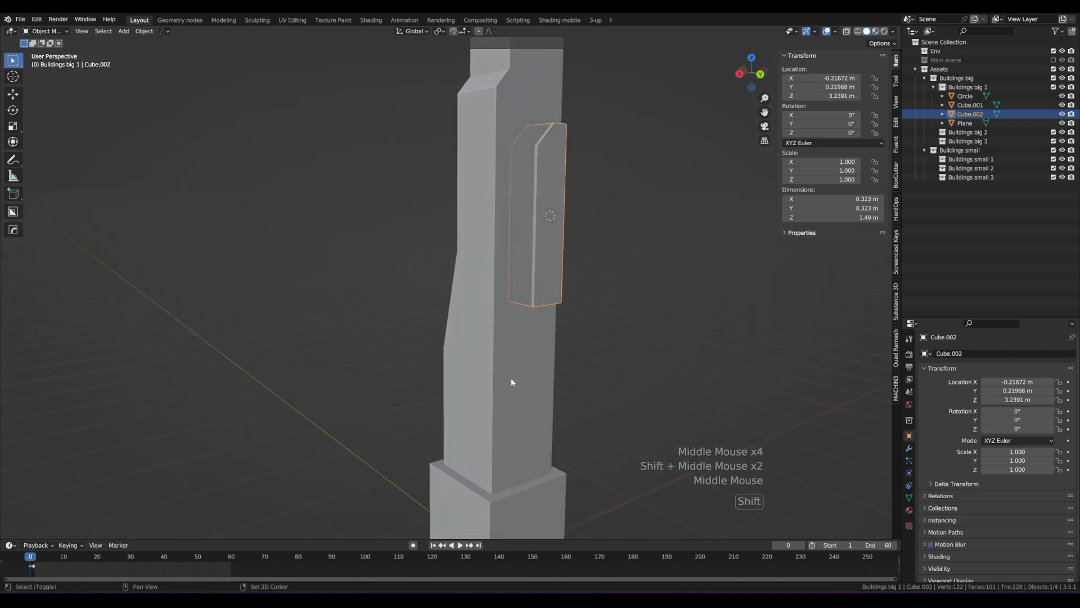
shift+right_click(512, 382)
key(shift+a)
mouse_move(512, 378)
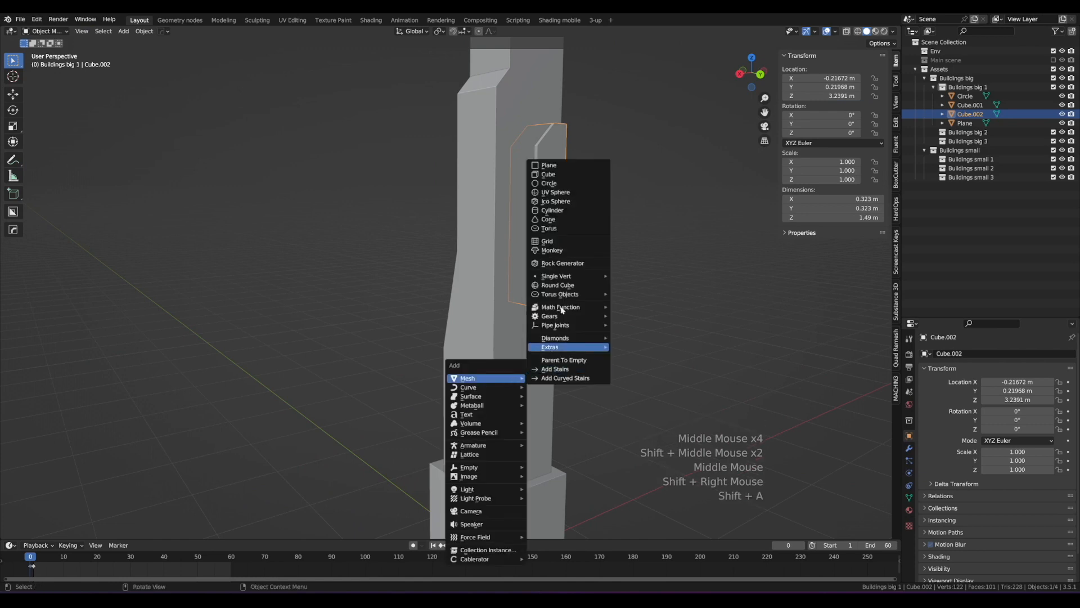
click(567, 174)
key(Tab)
key(s)
click(590, 332)
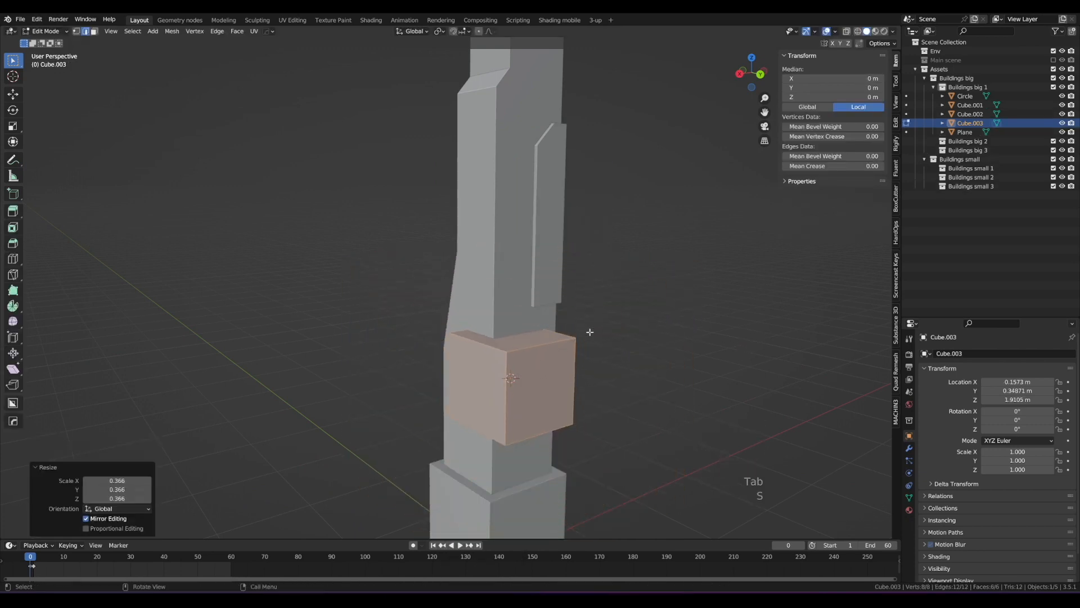
Step: Flatten the new cube along Y to about 0.15 m and bevel its upper corner edge about 0.26 m
key(s)
key(y)
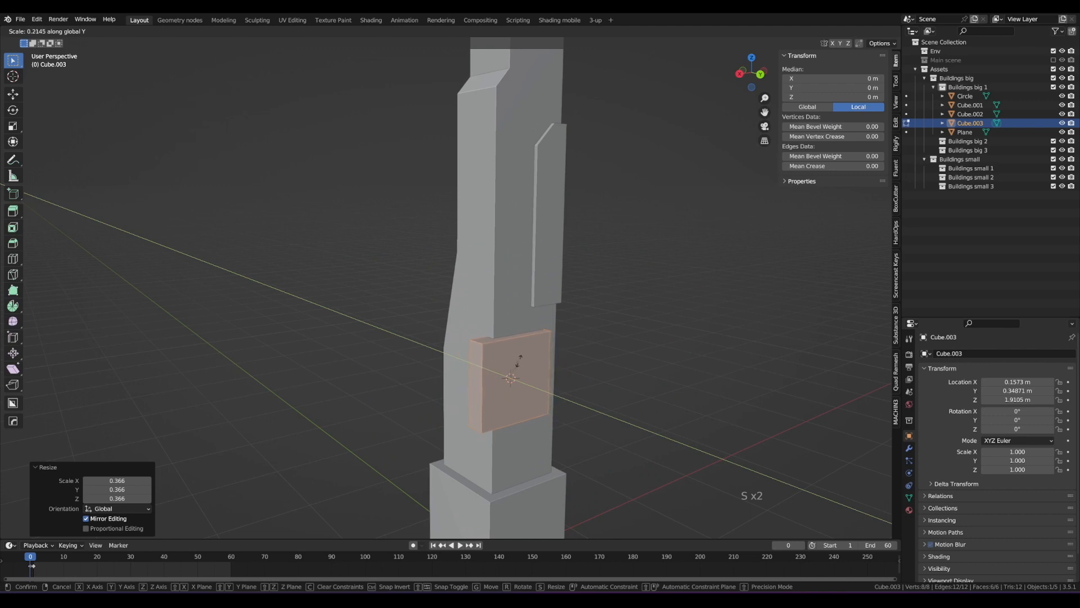
key(Tab)
key(Tab)
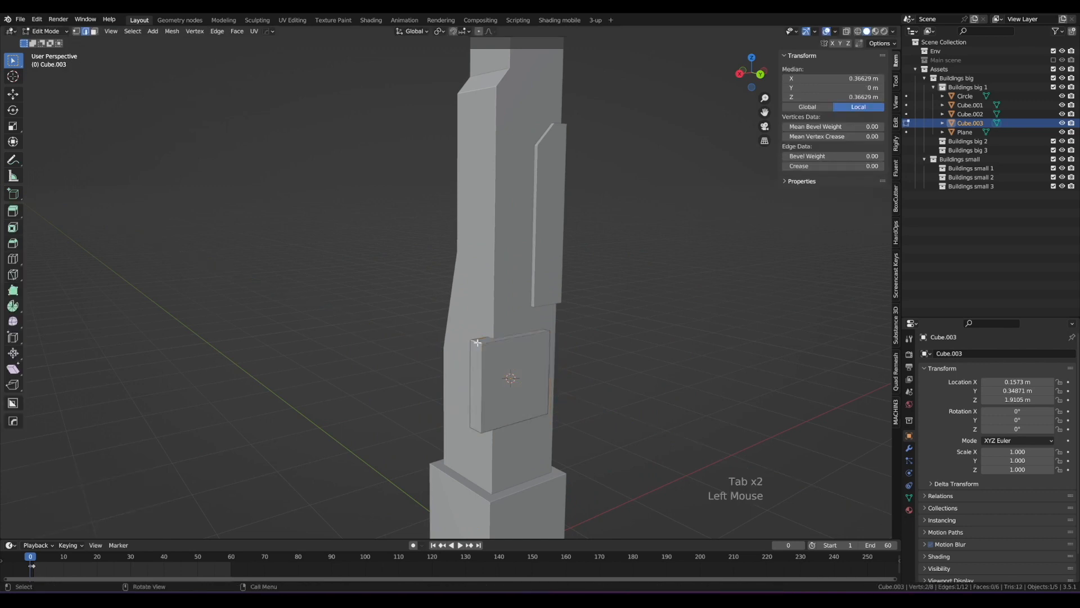
key(ctrl+b)
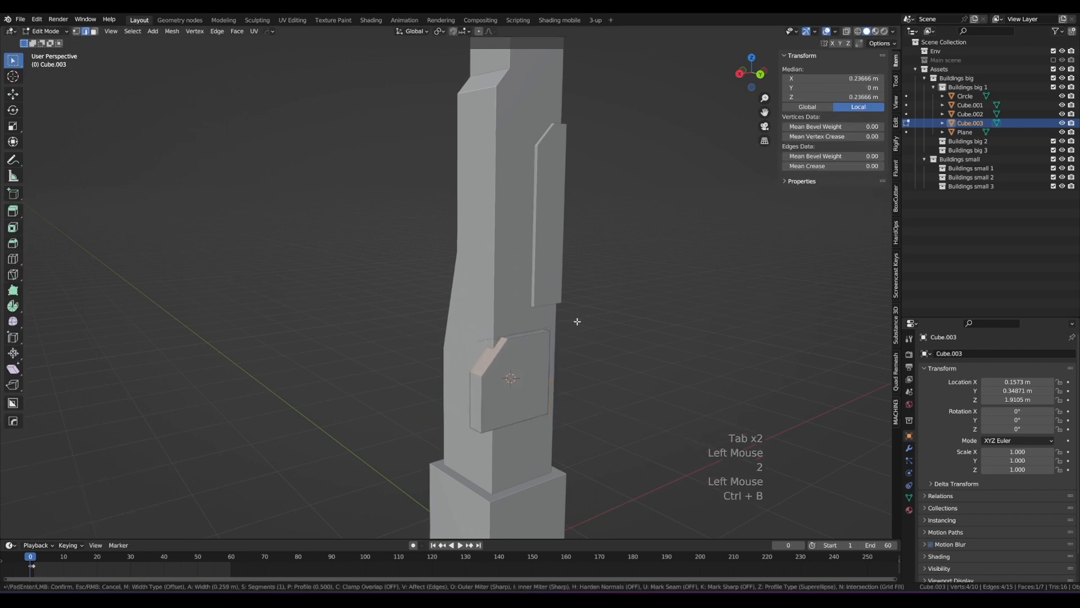
key(Tab)
Step: Move the beveled panel about -0.14 m along X and about -0.33 m along Z, toward the tower's base
middle_drag(562, 335, 518, 339)
key(g)
click(535, 339)
key(g)
key(z)
click(516, 379)
Step: Shift the lower panel's end face along X so the panel is about 0.77 m long
middle_drag(516, 379, 563, 281)
key(3)
key(Tab)
key(3)
click(511, 409)
key(g)
key(x)
click(515, 454)
key(Tab)
Step: Push the lower panel about -0.045 m along Y into the tower wall and clear its face selection
key(g)
key(y)
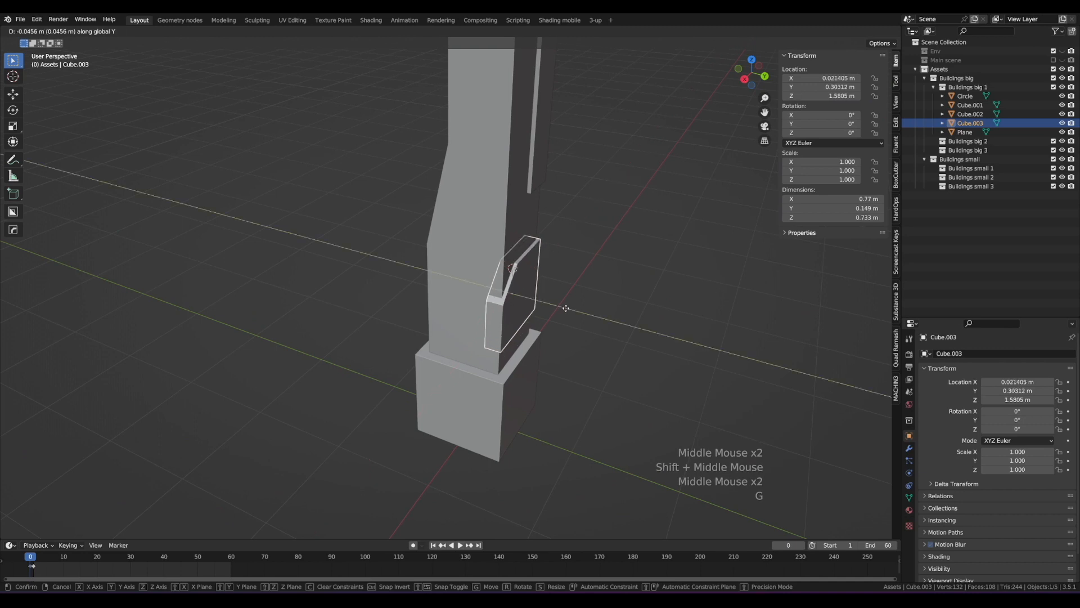
click(564, 307)
key(Tab)
click(568, 279)
Step: Examine the tower's panels and roof from several angles
scroll(568, 272, down, 3)
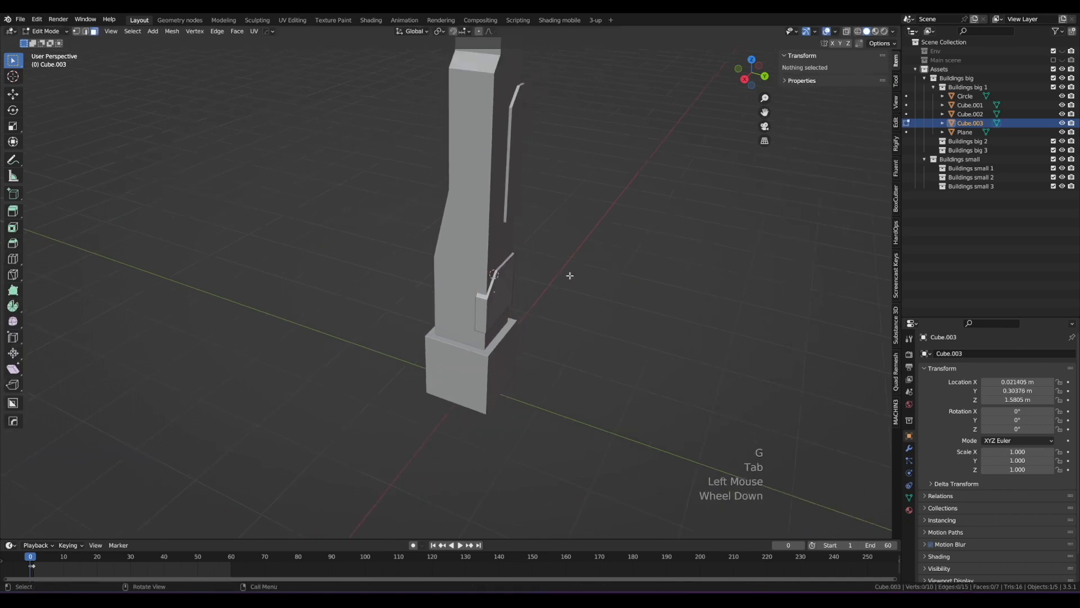
middle_drag(568, 272, 504, 262)
scroll(476, 245, down, 1)
scroll(584, 250, up, 2)
scroll(548, 218, down, 1)
scroll(540, 248, up, 2)
scroll(507, 277, up, 2)
scroll(506, 262, down, 1)
key(Tab)
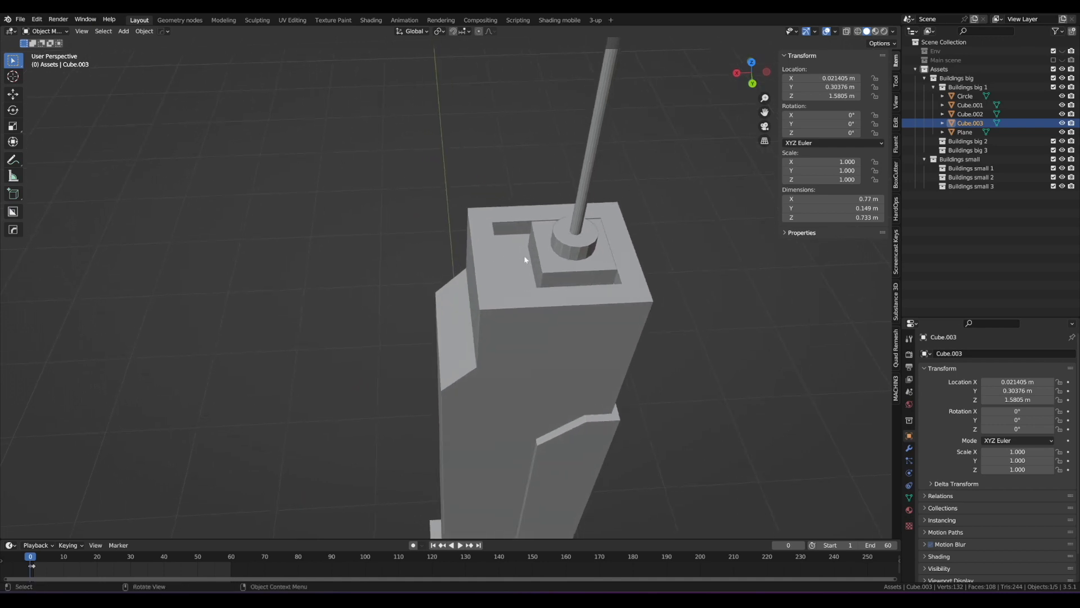
Step: Add a cube in the free part of the roof recess and scale its geometry down to about 0.09 m
key(shift+a)
click(548, 264)
key(Tab)
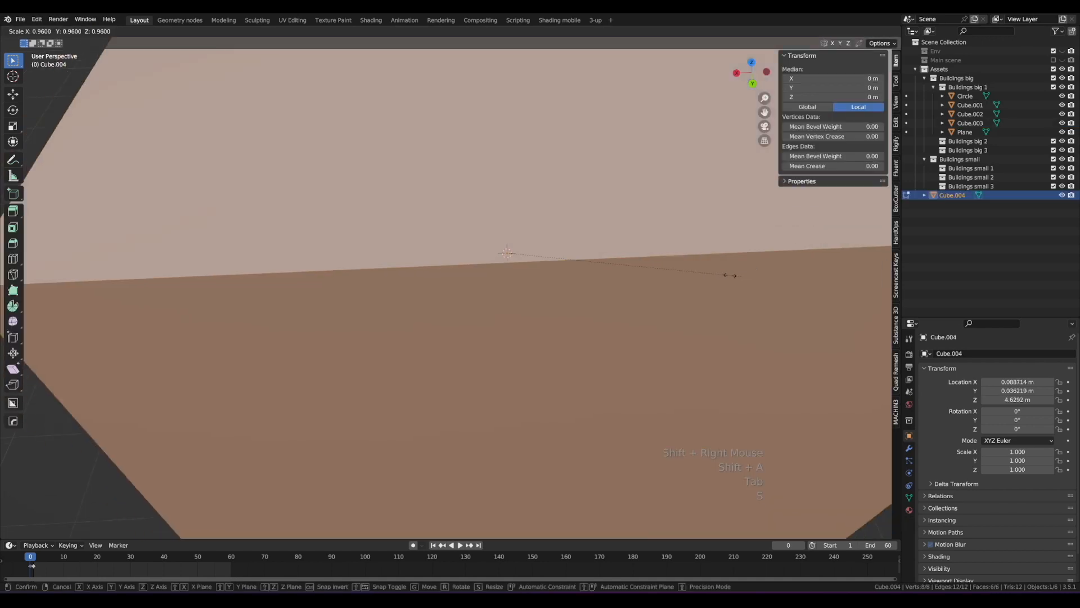
key(s)
click(615, 266)
key(s)
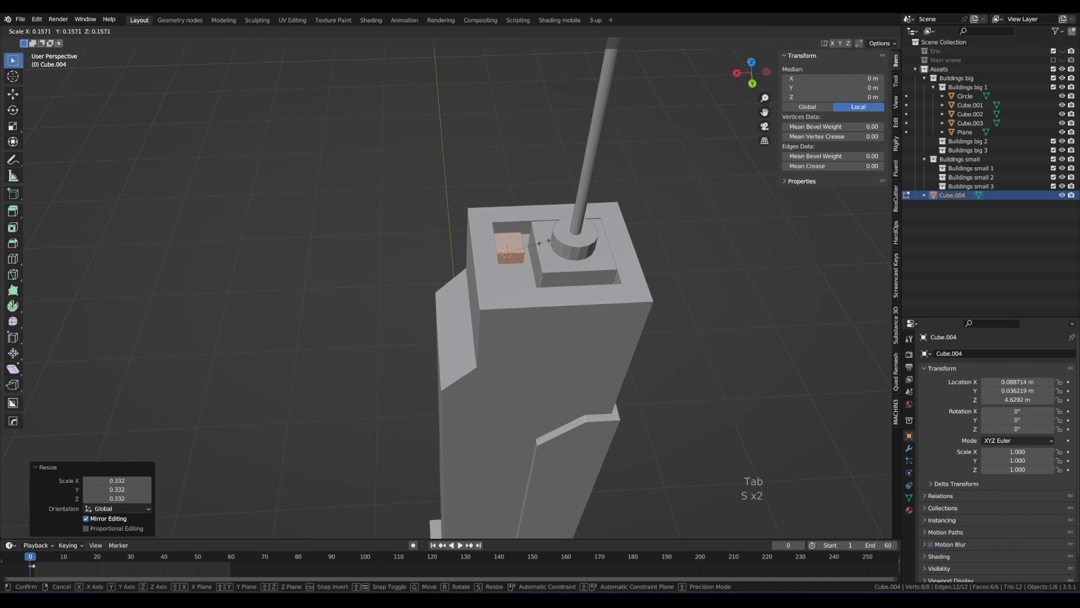
click(539, 245)
Step: Raise the small cube's top face along Z to make a block about 0.23 m tall
key(Tab)
key(3)
key(Tab)
key(3)
click(512, 242)
key(g)
key(z)
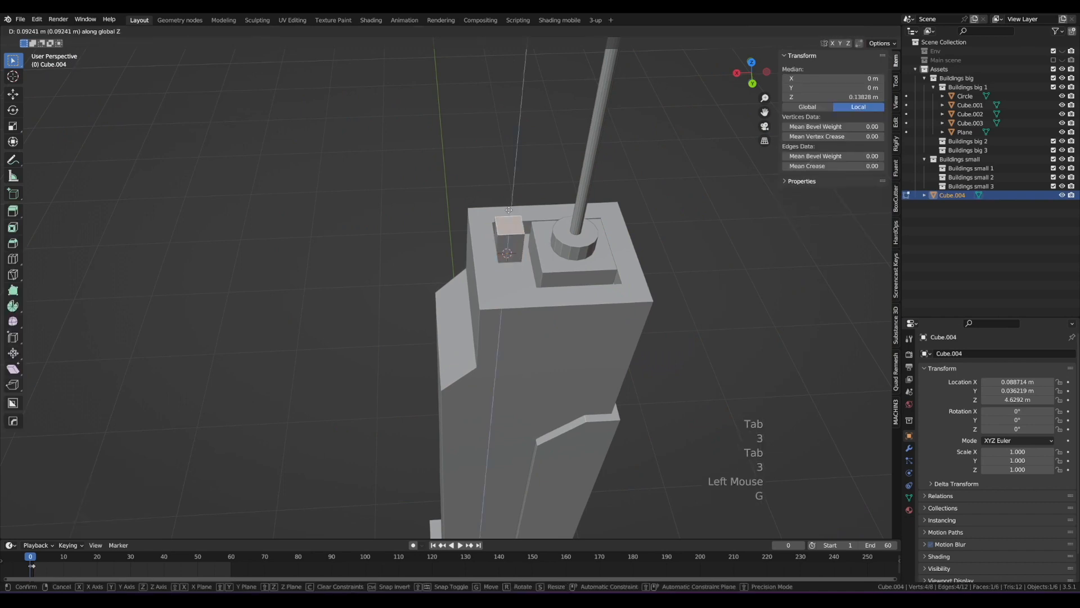
click(508, 212)
key(Tab)
Step: Move the roof block about 0.055 m along X and about -0.09 m along Y into the recess corner
middle_drag(507, 214, 528, 236)
key(g)
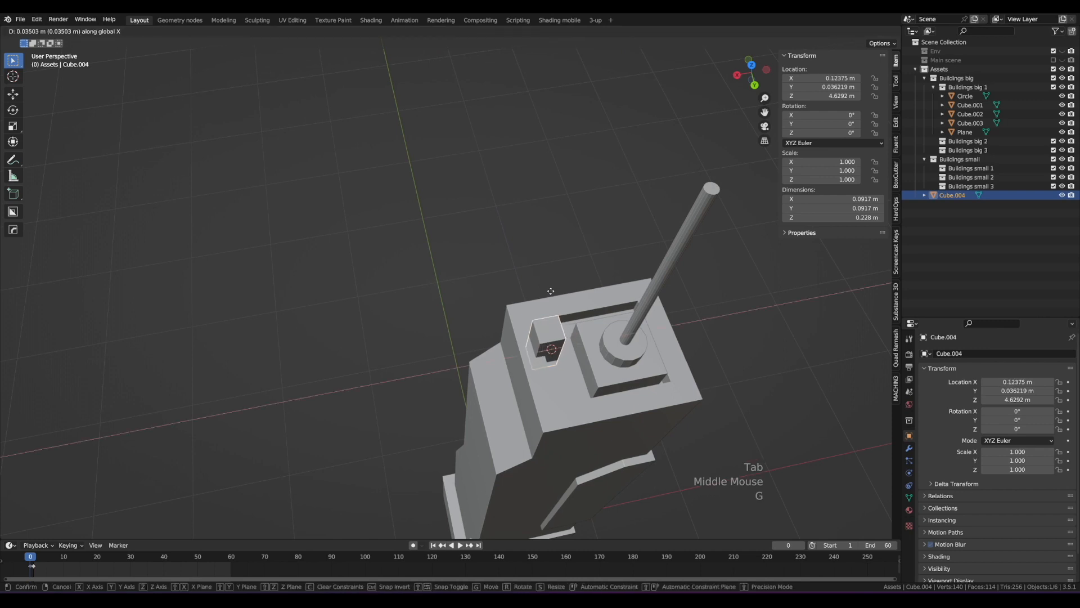
click(551, 291)
key(g)
key(y)
click(544, 272)
key(g)
key(x)
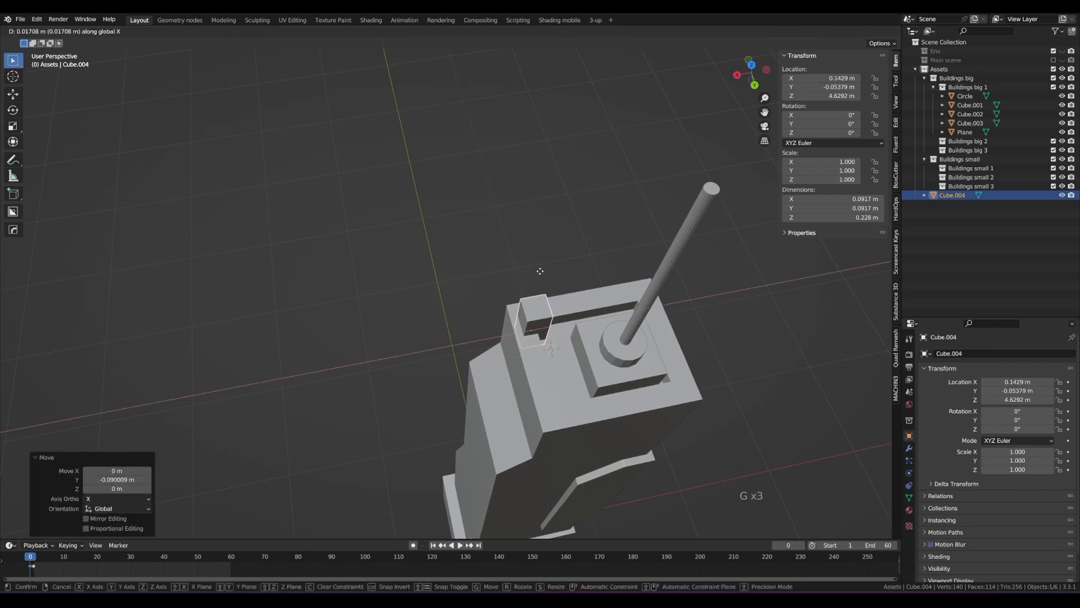
click(539, 274)
Step: Lower the roof block about 0.05 m along Z and deselect it
middle_drag(539, 289, 535, 215)
scroll(535, 212, down, 1)
key(g)
key(z)
click(551, 222)
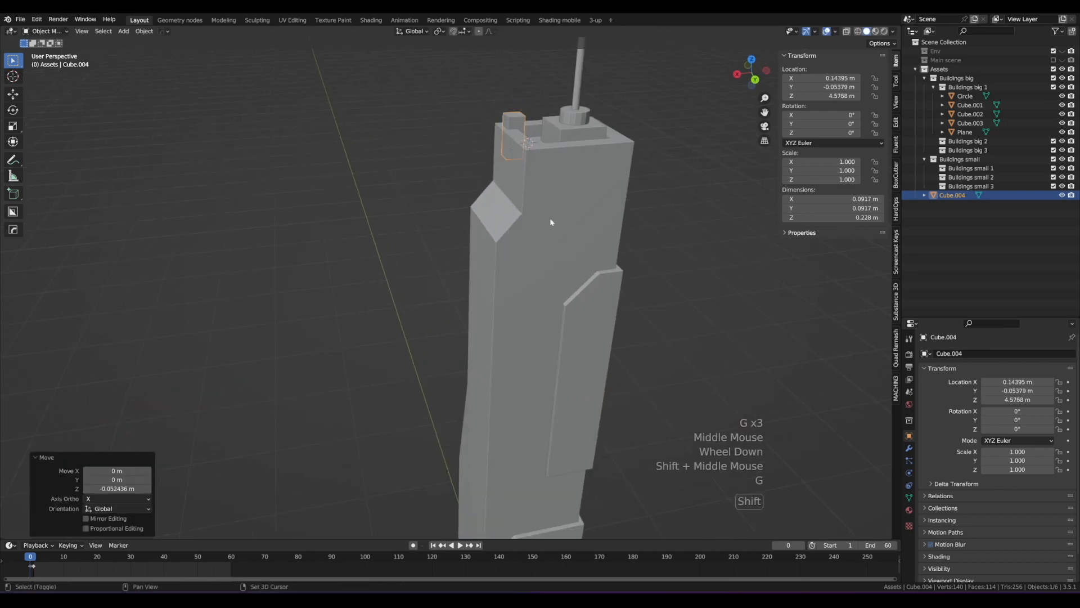
key(Tab)
key(Tab)
click(677, 164)
Step: Add a horizontal loop cut around the main tower mesh just below the roof and switch to face selection
middle_drag(677, 163, 562, 176)
click(667, 224)
key(Tab)
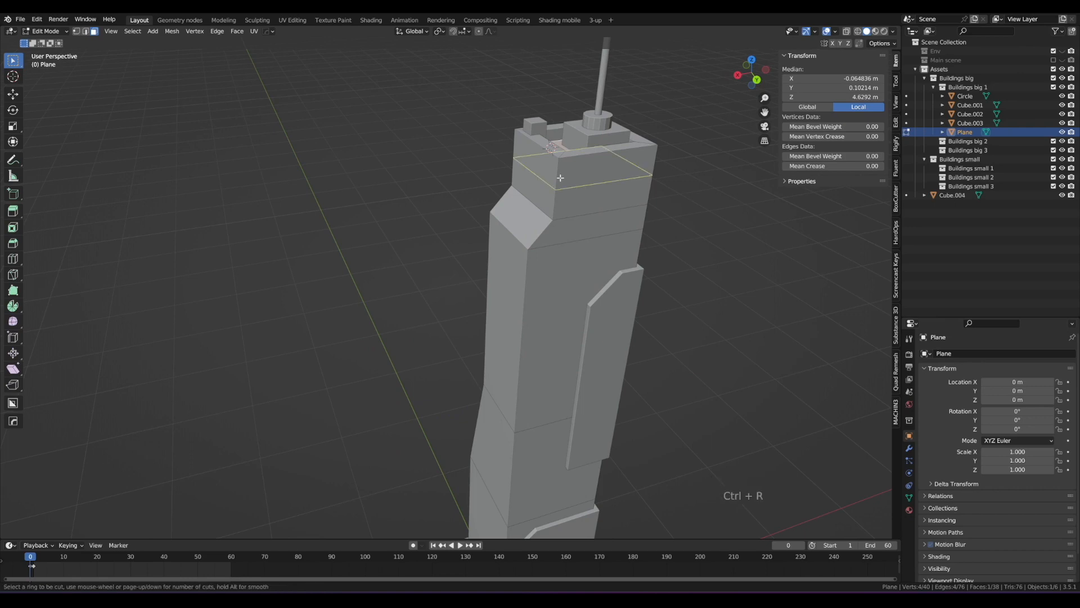
click(560, 178)
click(564, 162)
key(3)
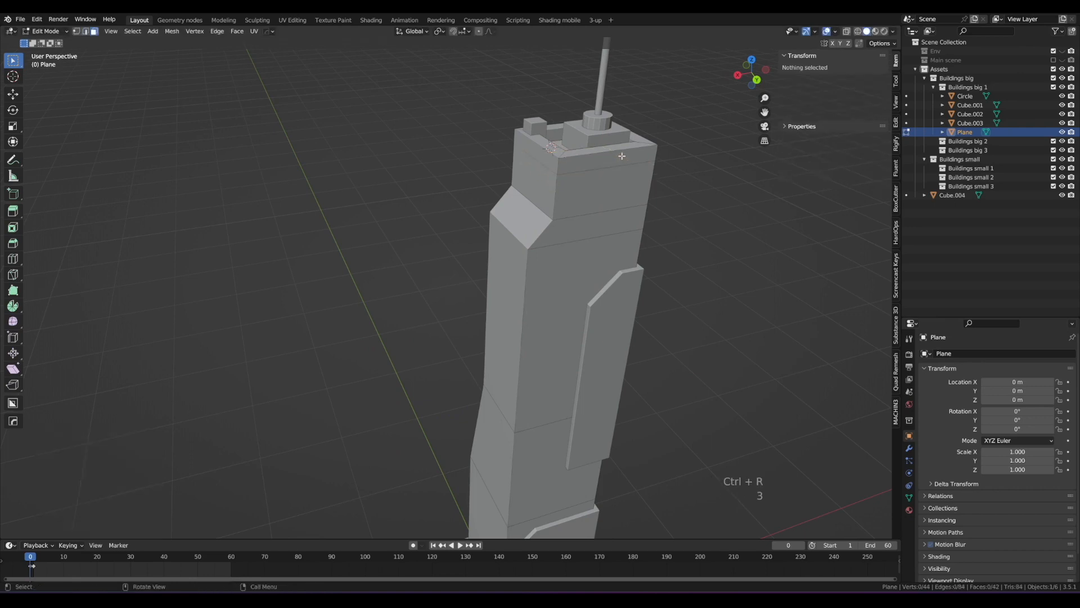
Step: Extrude the tower's face band just below the roof outward to form a projecting roof ledge
click(620, 157)
middle_drag(626, 164, 537, 220)
scroll(637, 233, up, 2)
key(e)
click(640, 244)
key(Tab)
Step: Add a Bevel modifier to the main tower with 3 segments and an amount of 0.007 m
scroll(649, 239, down, 2)
scroll(491, 151, up, 1)
middle_drag(538, 220, 546, 261)
scroll(533, 275, down, 1)
shift+middle_drag(523, 331, 692, 301)
scroll(565, 215, up, 1)
shift+middle_drag(564, 215, 596, 268)
scroll(586, 299, down, 1)
scroll(585, 300, up, 2)
middle_drag(596, 267, 609, 259)
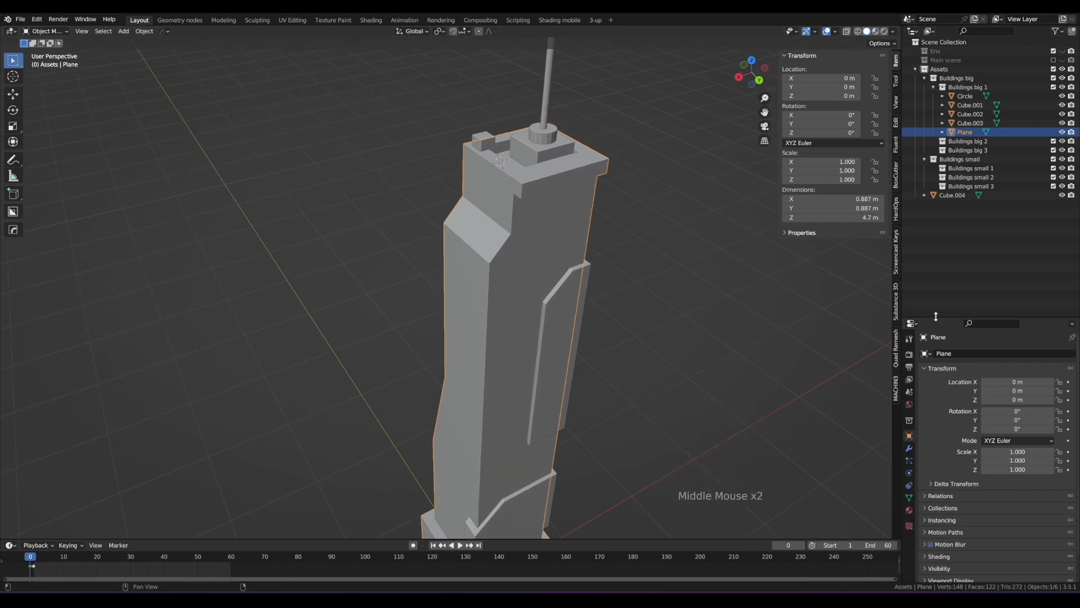
drag(935, 316, 931, 281)
click(909, 414)
click(951, 318)
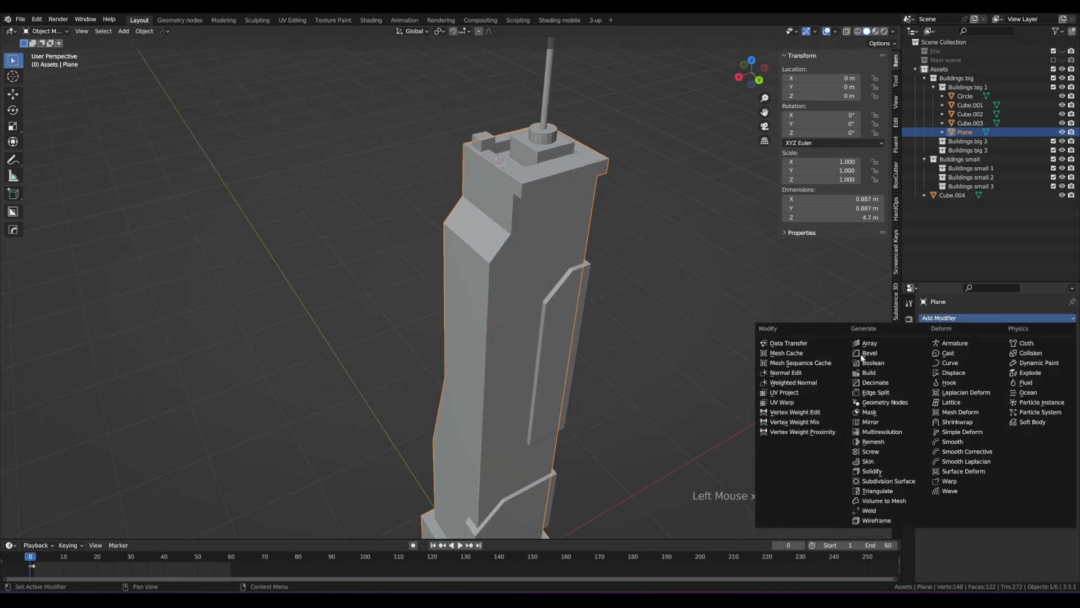
click(876, 356)
click(1061, 378)
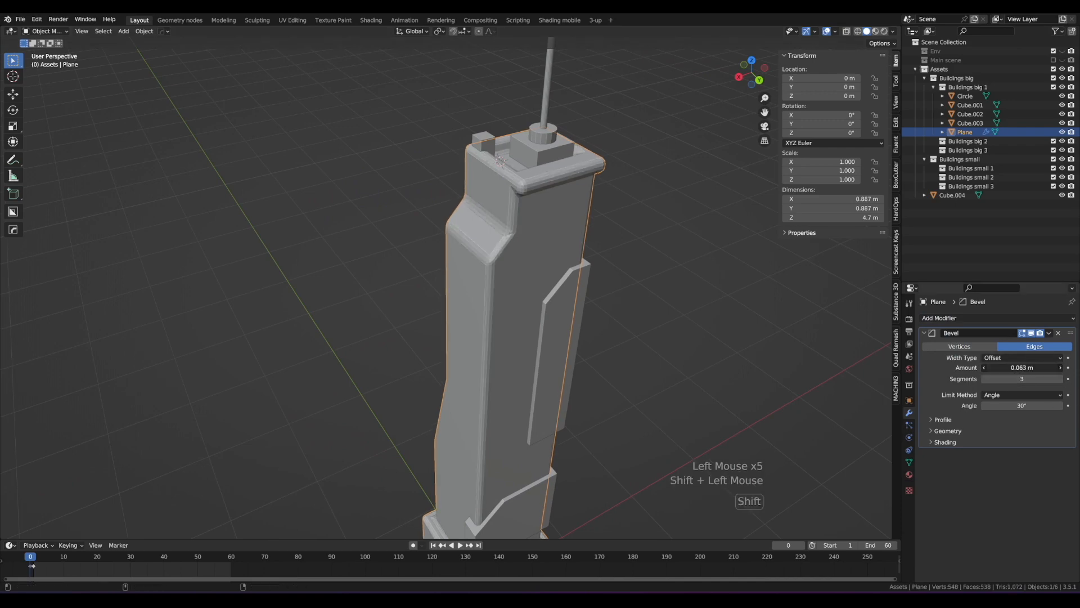
shift+drag(1023, 368, 989, 367)
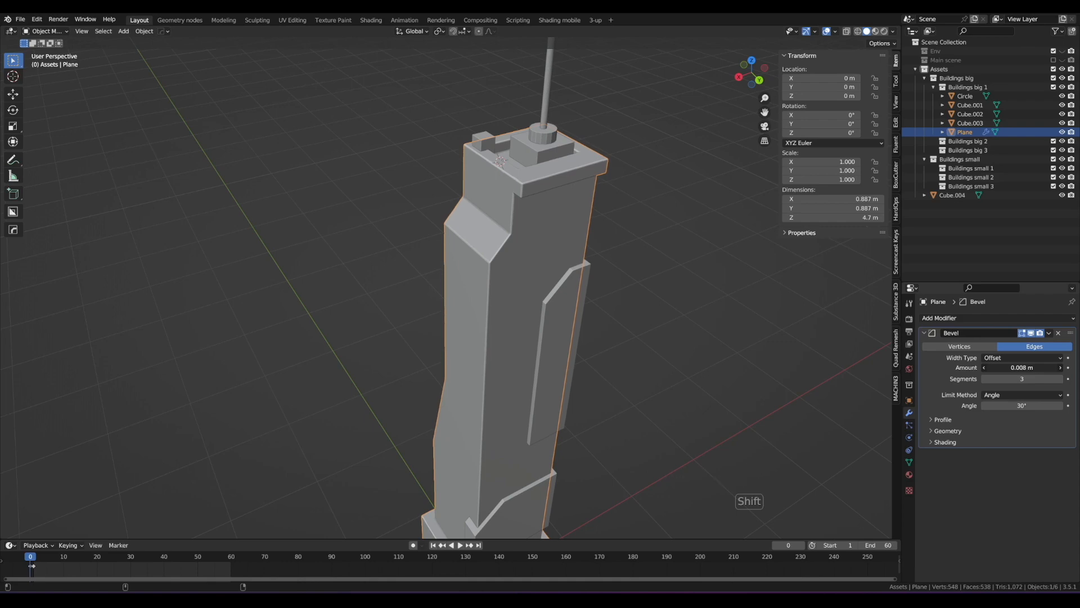
Step: Shade the main tower smooth and enable Auto Smooth at 30°
scroll(625, 260, up, 1)
shift+middle_drag(625, 258, 616, 283)
right_click(572, 220)
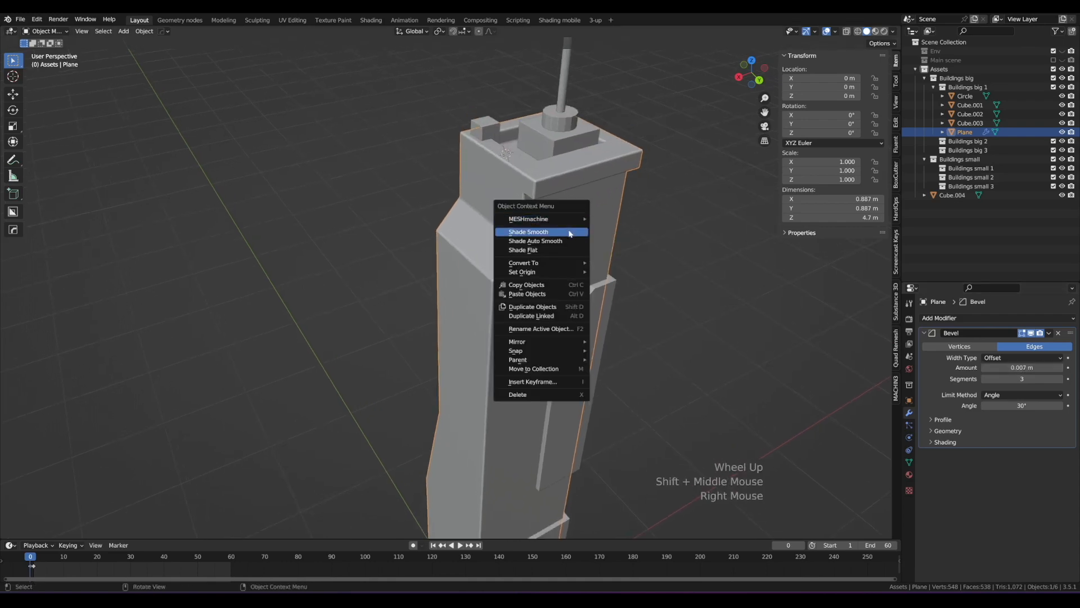
click(571, 233)
middle_drag(583, 225, 597, 170)
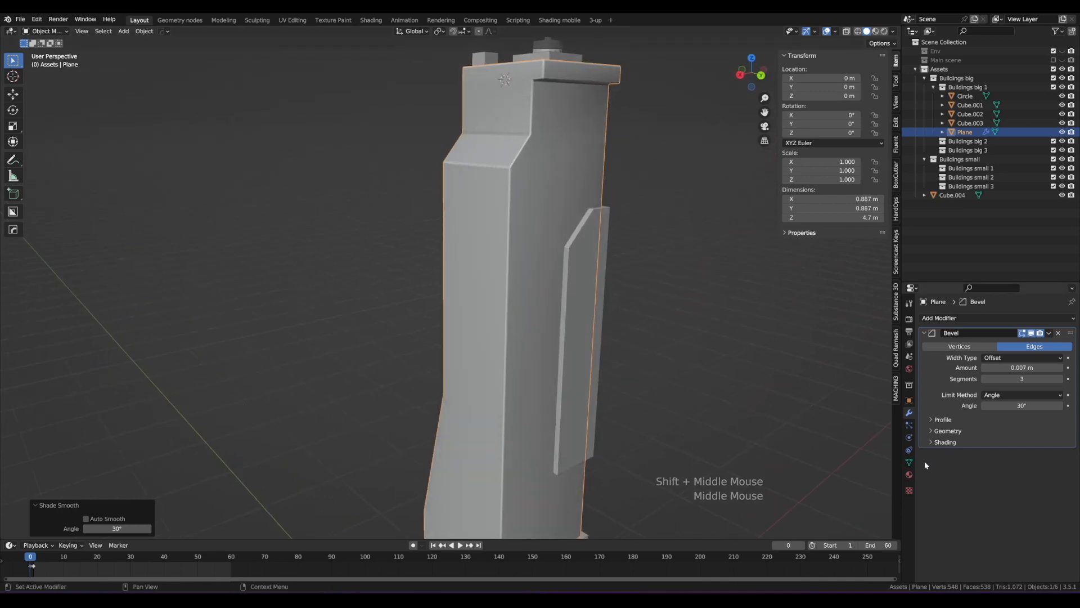
click(909, 462)
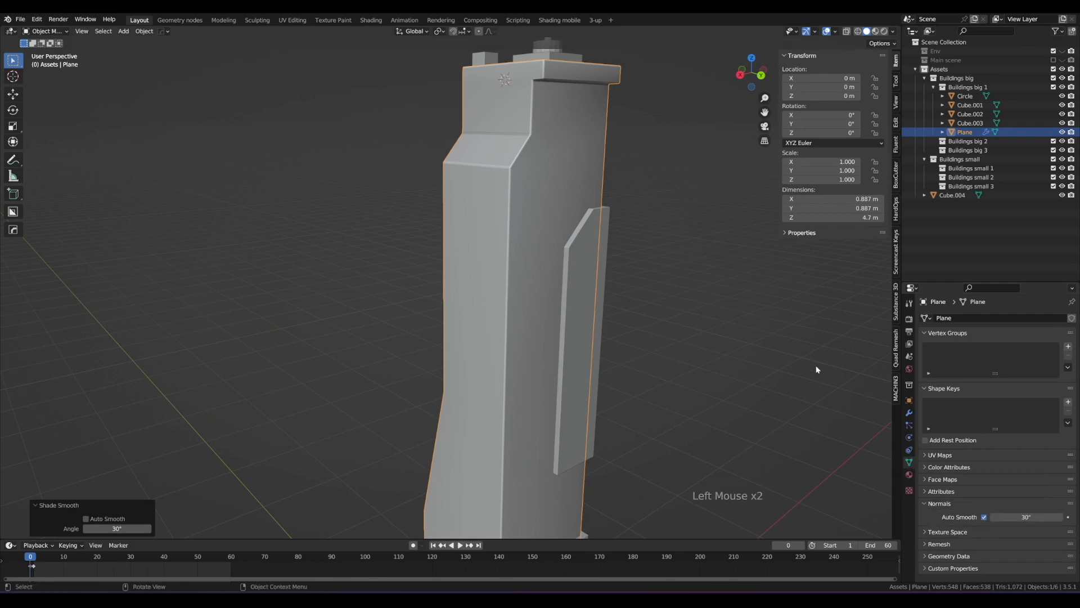
Step: Copy the main tower's modifiers to the two side panels and both roof blocks, and deselect everything
middle_drag(817, 369, 587, 251)
scroll(616, 285, down, 2)
scroll(609, 216, up, 1)
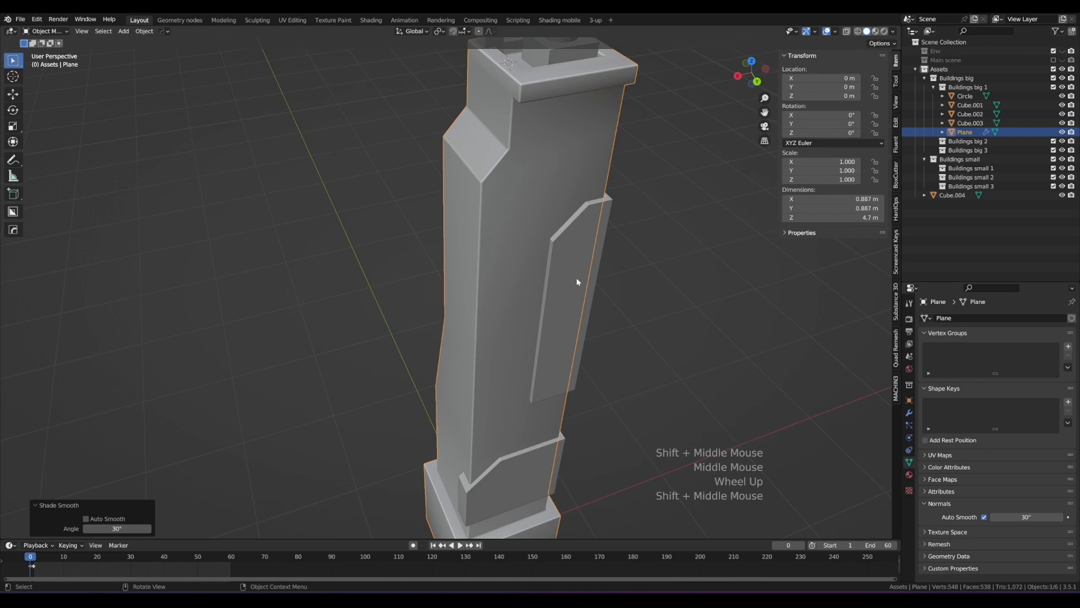
scroll(632, 211, down, 1)
mouse_move(609, 180)
middle_down()
mouse_move(637, 187)
mouse_move(639, 168)
mouse_move(591, 176)
mouse_move(603, 185)
middle_up()
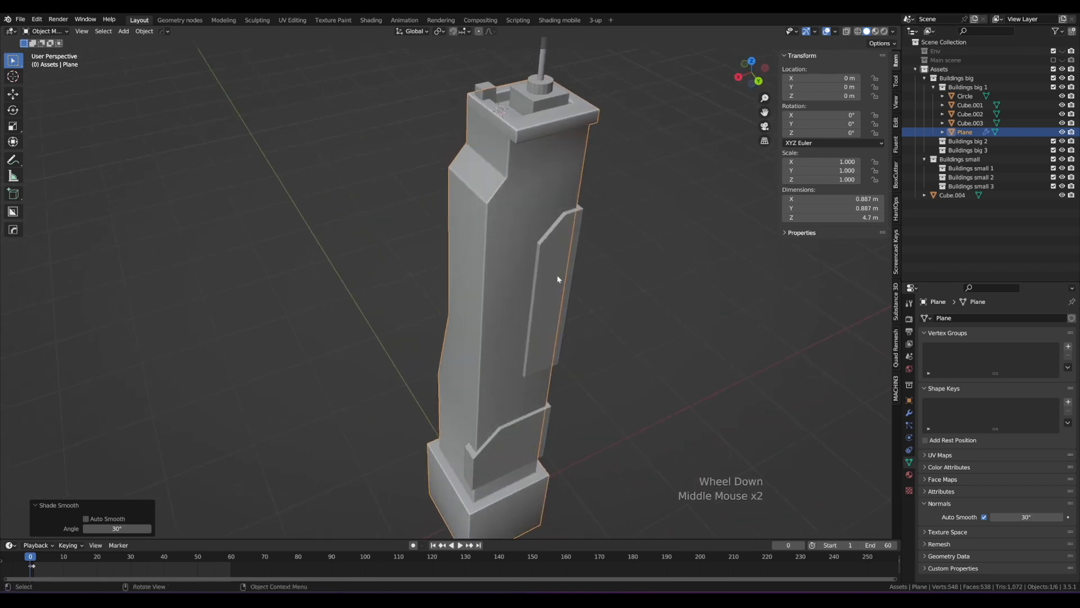
click(550, 268)
shift+click(507, 447)
shift+middle_drag(507, 447, 515, 506)
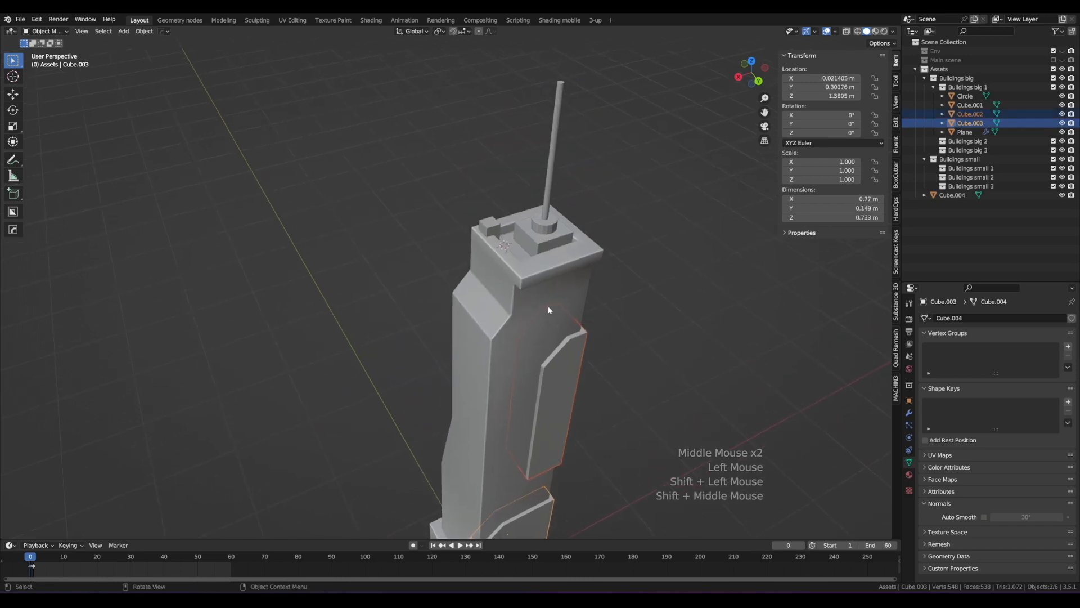
shift+click(486, 223)
shift+click(491, 226)
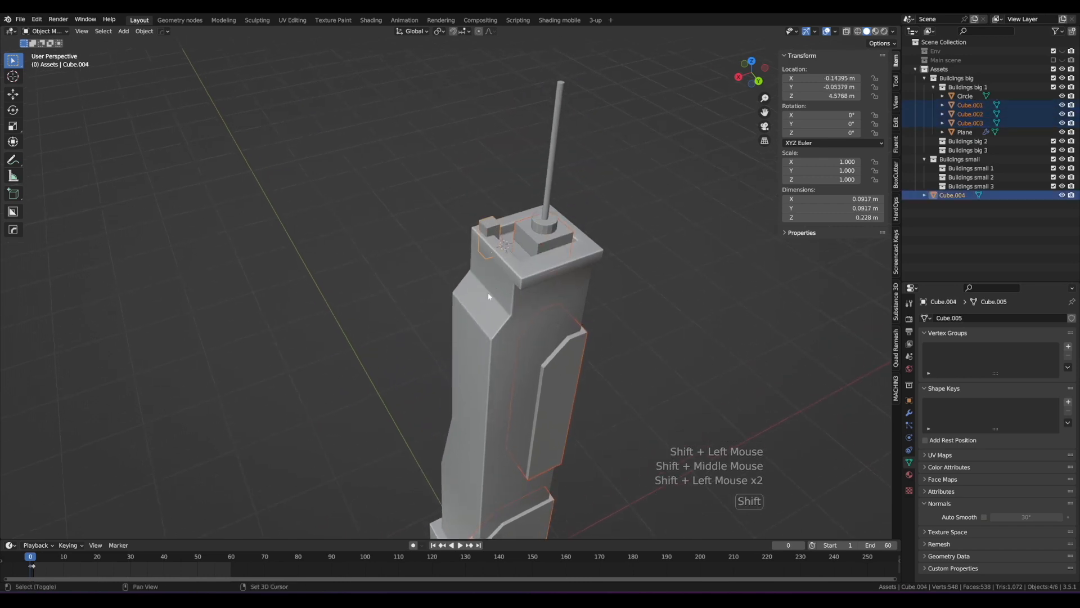
shift+click(503, 334)
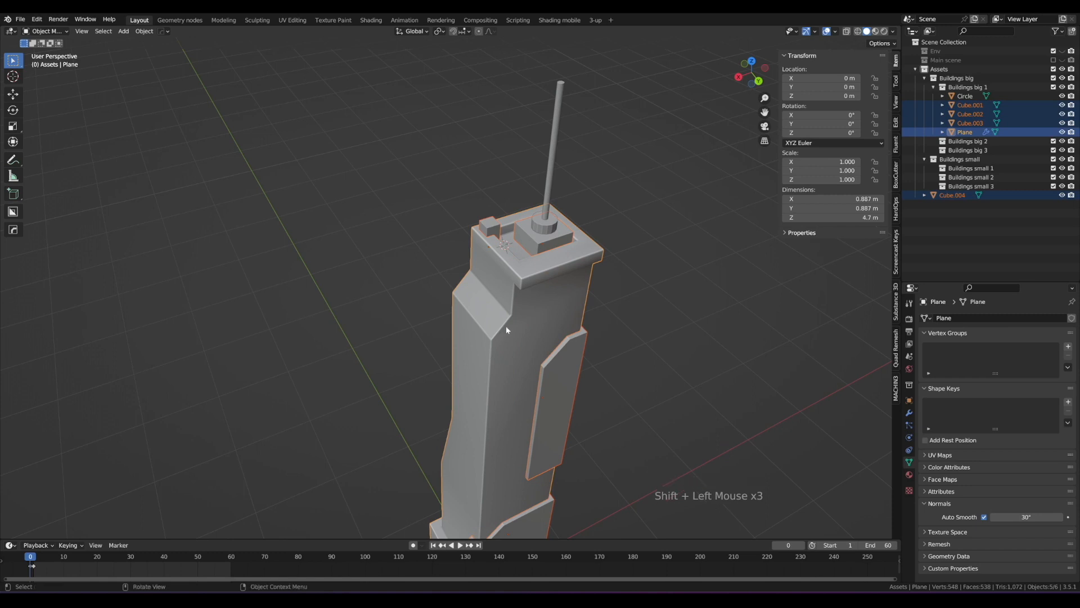
key(ctrl+l)
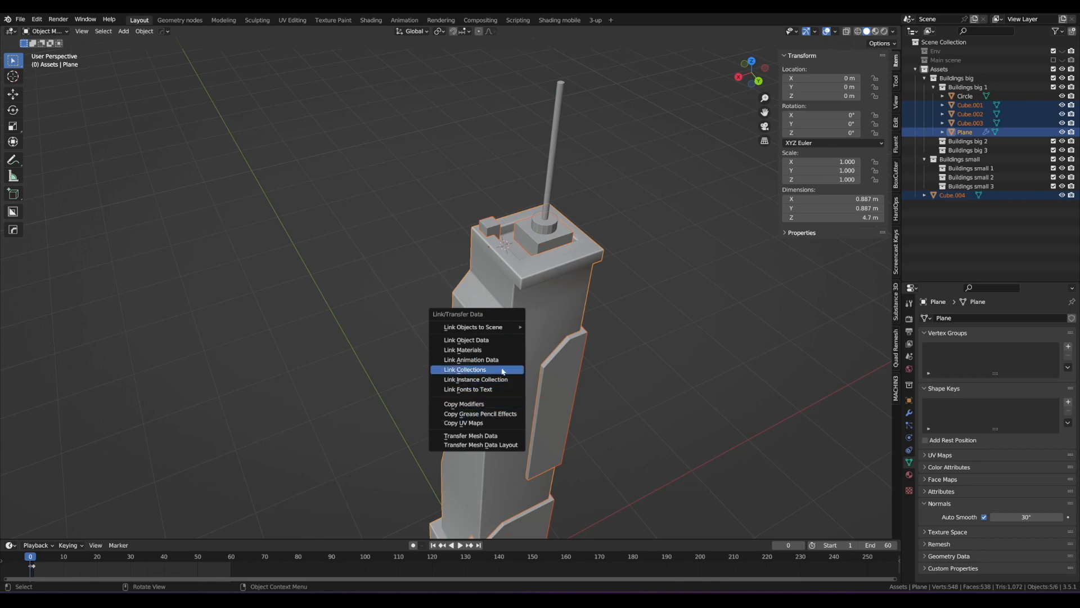
click(495, 409)
click(616, 210)
Step: Shade the roof antenna smooth and enable Auto Smooth at 30°
middle_drag(615, 210, 511, 177)
scroll(589, 207, up, 1)
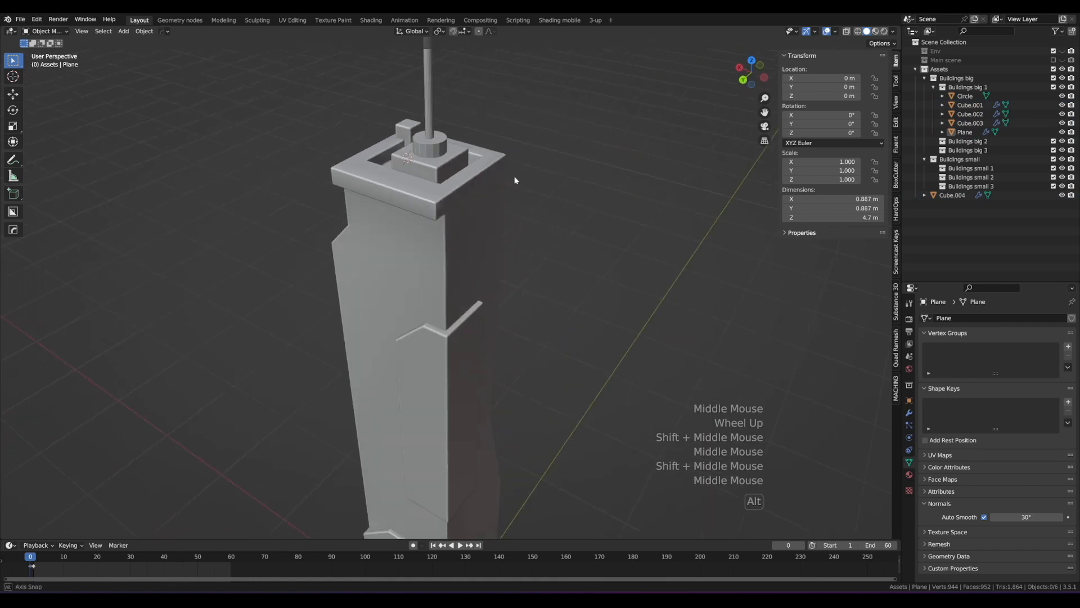
scroll(531, 252, down, 1)
middle_drag(531, 252, 478, 219)
shift+middle_drag(478, 219, 540, 197)
middle_drag(540, 197, 698, 243)
shift+middle_drag(528, 197, 588, 256)
scroll(539, 225, up, 2)
shift+middle_drag(545, 221, 560, 313)
shift+middle_drag(511, 231, 568, 300)
middle_drag(568, 300, 522, 267)
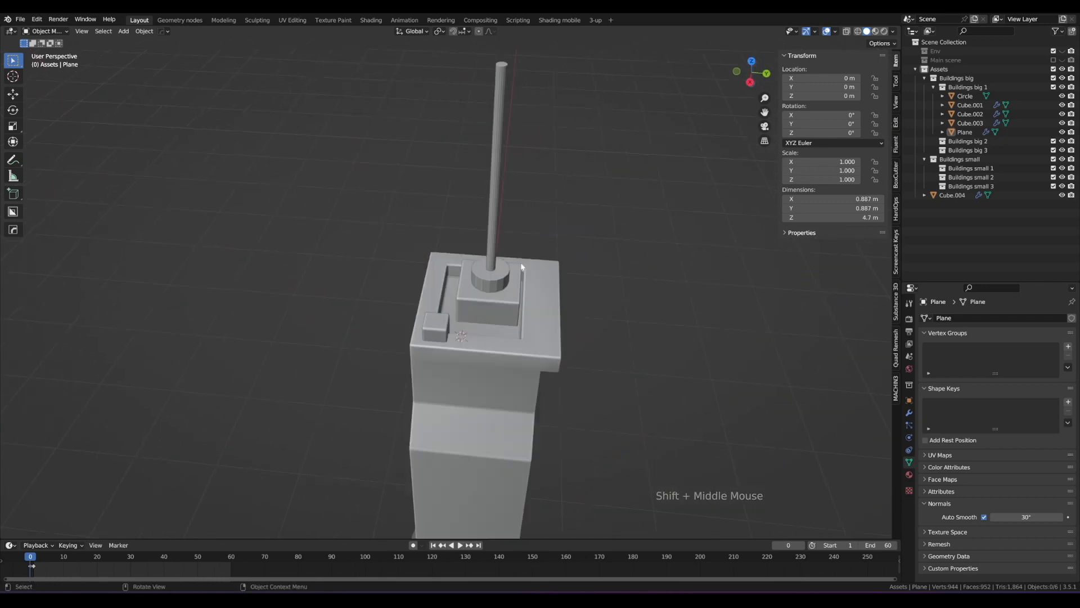
click(495, 282)
right_click(498, 279)
click(495, 275)
shift+middle_drag(505, 223, 515, 240)
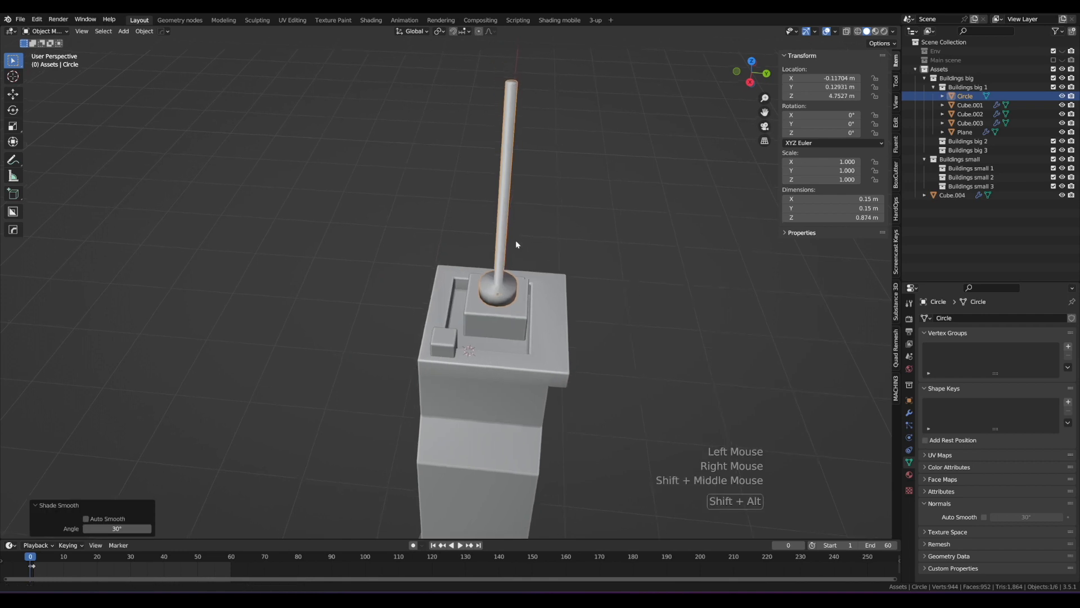
click(984, 516)
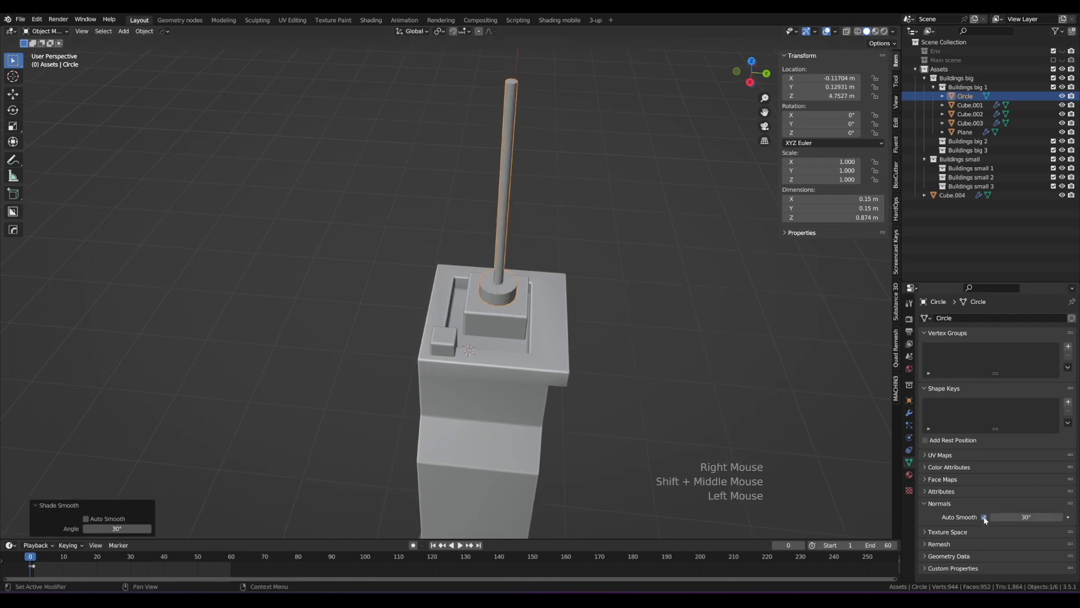
Step: Add a Bevel modifier to the antenna with 2 segments and an amount of 0.008 m
middle_drag(532, 280, 557, 274)
click(909, 413)
click(965, 317)
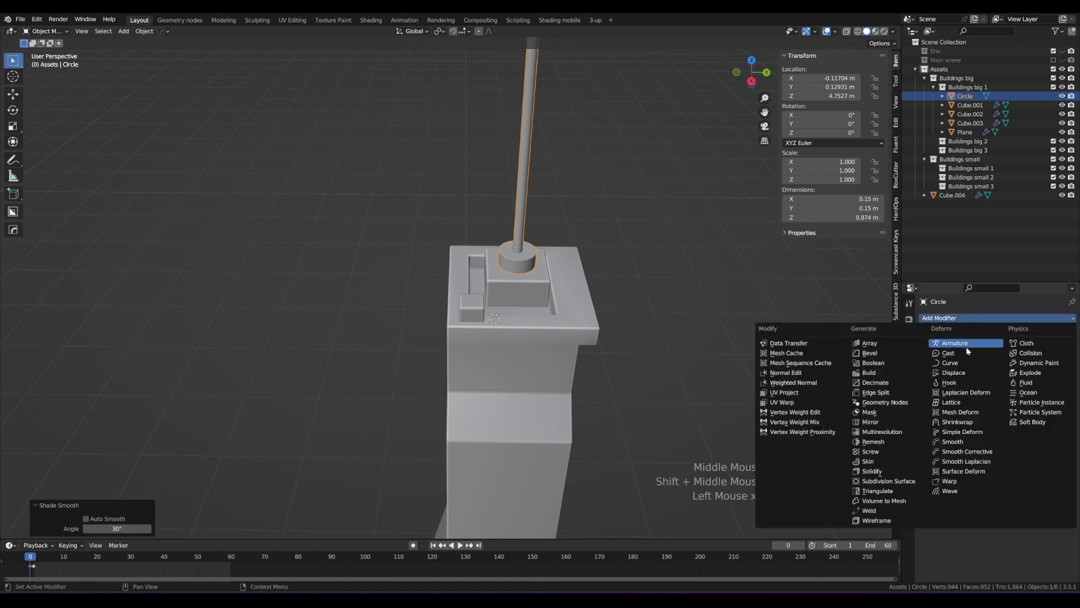
click(893, 353)
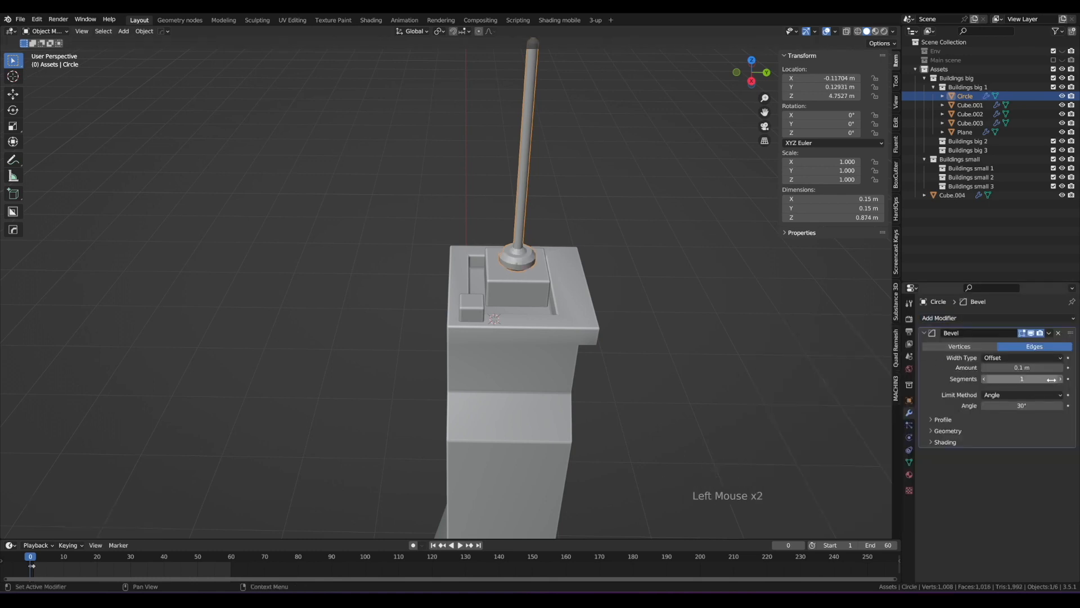
click(1034, 367)
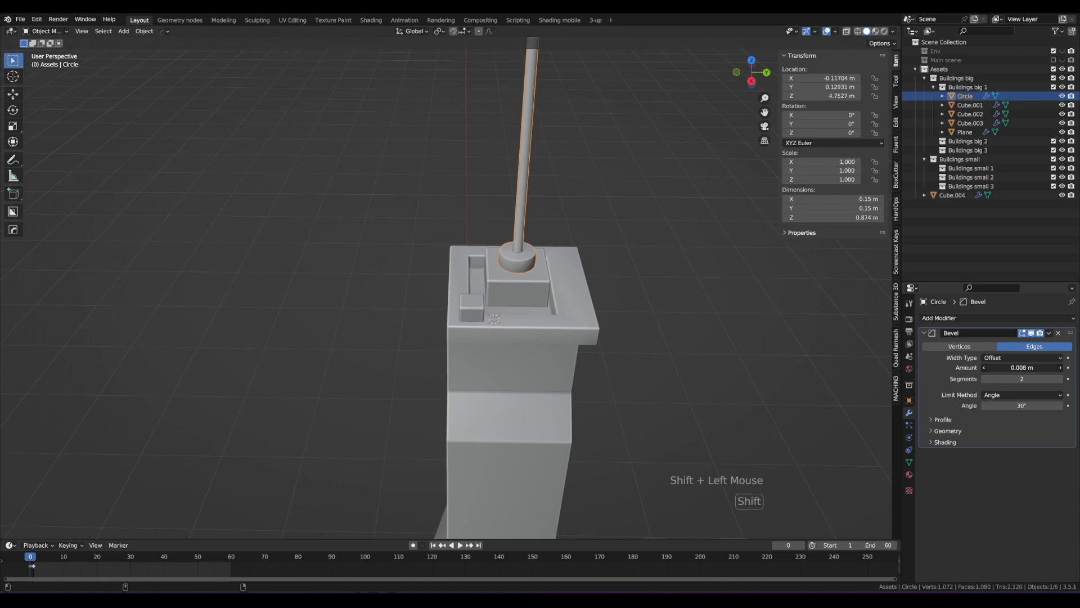
Step: Lower the antenna about 0.03 m along Z and deselect it
key(g)
key(z)
click(542, 259)
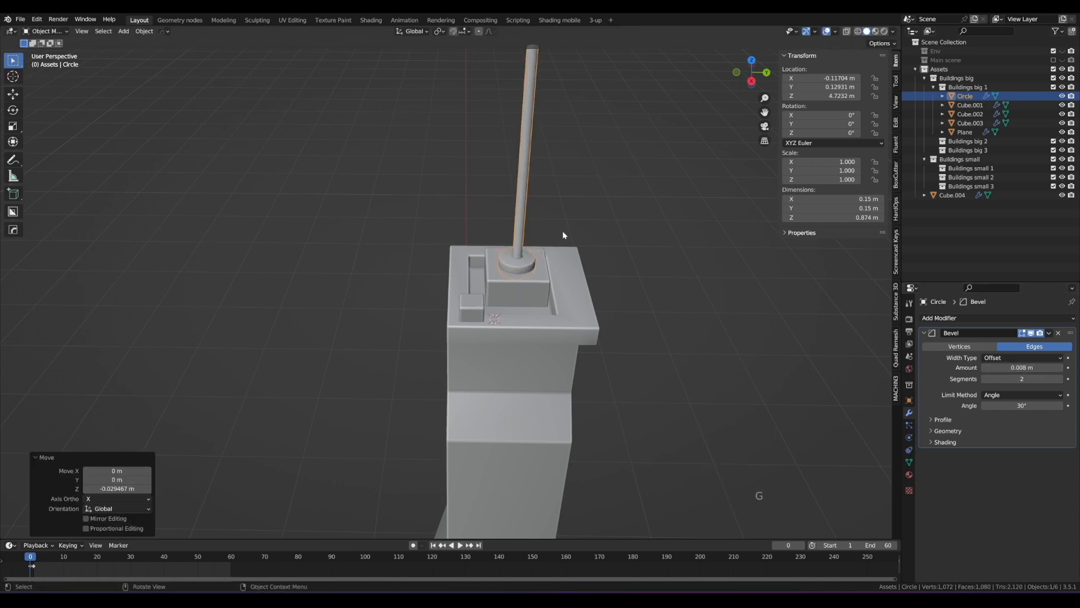
click(564, 234)
Step: Apply smooth shading to the antenna's platform block and the small corner block on the roof
click(536, 291)
right_click(536, 291)
click(536, 291)
click(476, 307)
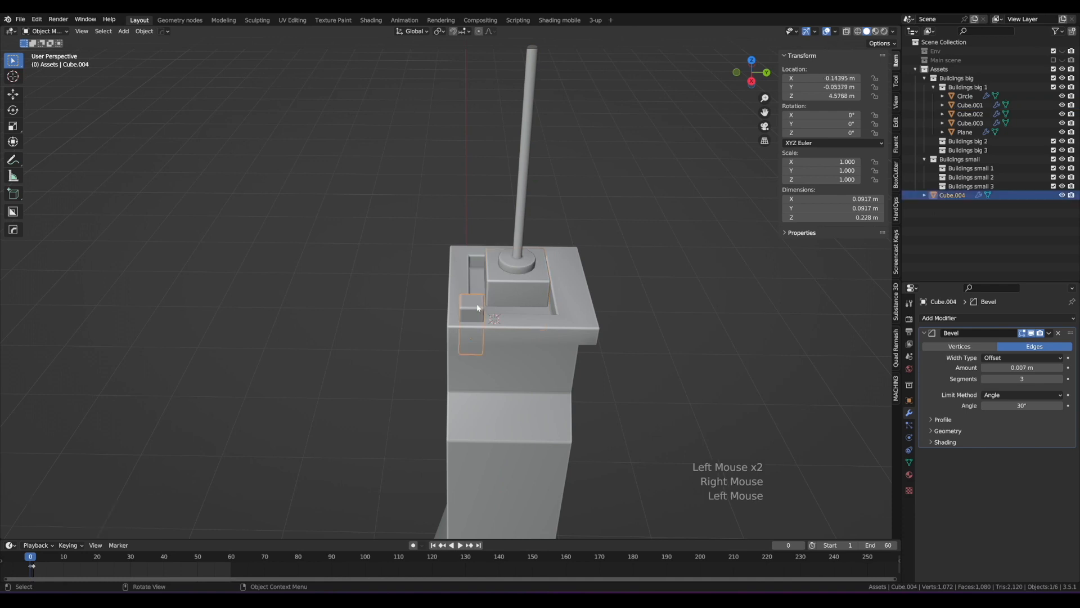
right_click(477, 307)
click(477, 306)
Step: Apply smooth shading to the upper and lower side panels of the tower
shift+middle_drag(575, 335, 597, 248)
middle_drag(625, 245, 472, 242)
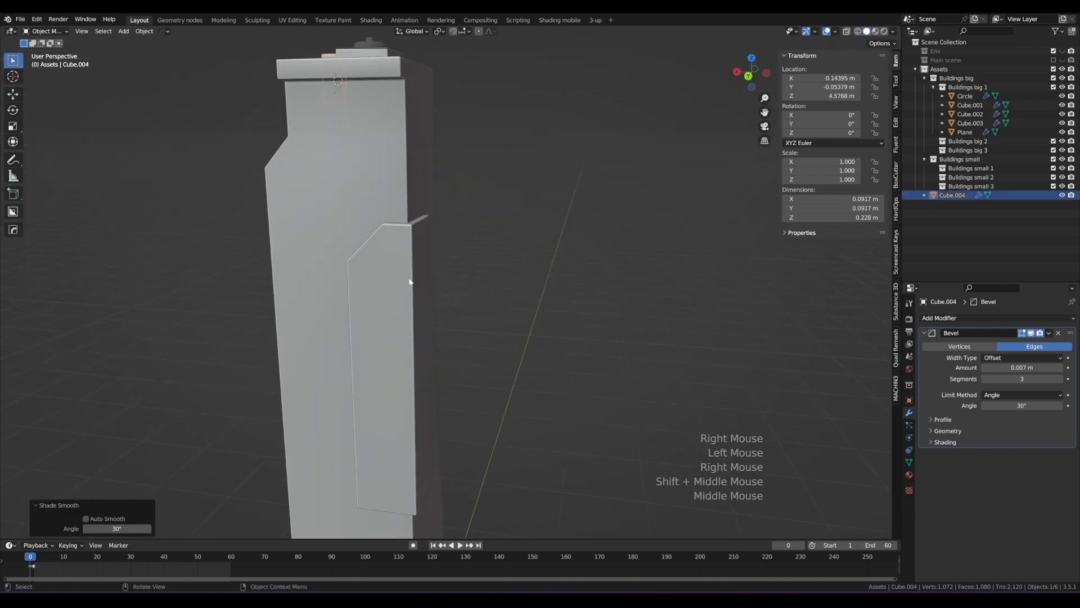
click(410, 281)
right_click(410, 281)
click(410, 280)
middle_drag(582, 286, 456, 276)
shift+middle_drag(456, 276, 507, 315)
middle_drag(507, 315, 535, 352)
click(424, 336)
right_click(426, 335)
click(427, 334)
Step: Inset the tower's slanted mid-height face about 0.07 m and extrude it outward about 0.04 m as a raised panel
middle_drag(484, 315, 616, 225)
scroll(526, 293, down, 1)
scroll(579, 194, down, 1)
shift+middle_drag(579, 194, 555, 289)
scroll(556, 235, up, 2)
click(484, 307)
scroll(483, 296, up, 1)
key(Tab)
key(3)
click(488, 304)
key(i)
click(559, 294)
key(e)
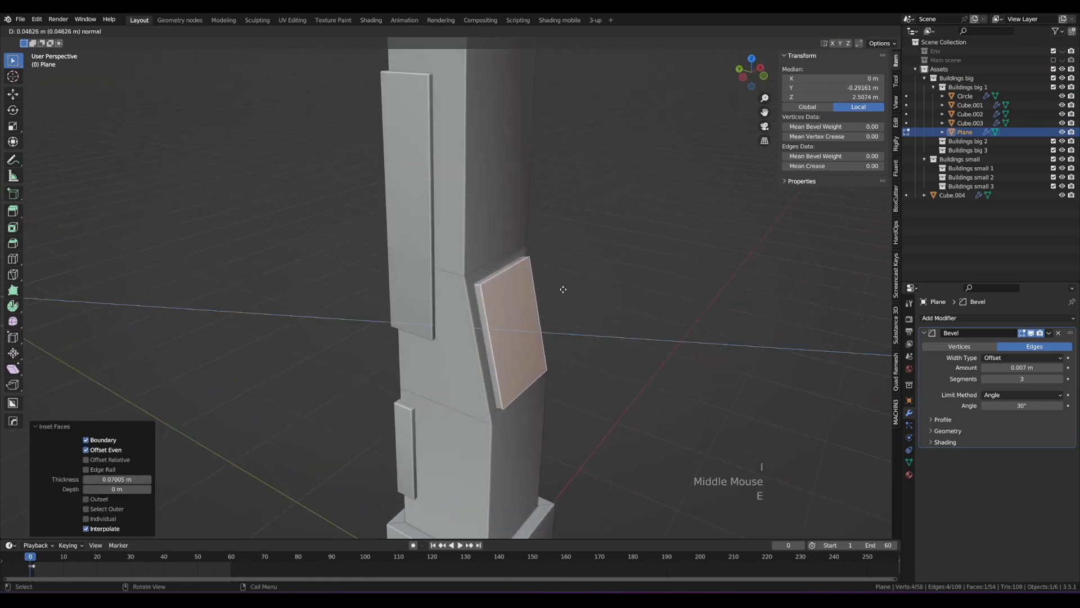
click(563, 287)
key(Tab)
Step: Examine the tower's faces around the raised slanted panel for further detailing
scroll(566, 255, down, 2)
middle_drag(565, 252, 420, 218)
scroll(482, 216, down, 2)
scroll(484, 226, up, 2)
shift+middle_drag(484, 225, 506, 259)
middle_drag(507, 259, 532, 234)
click(519, 235)
key(Tab)
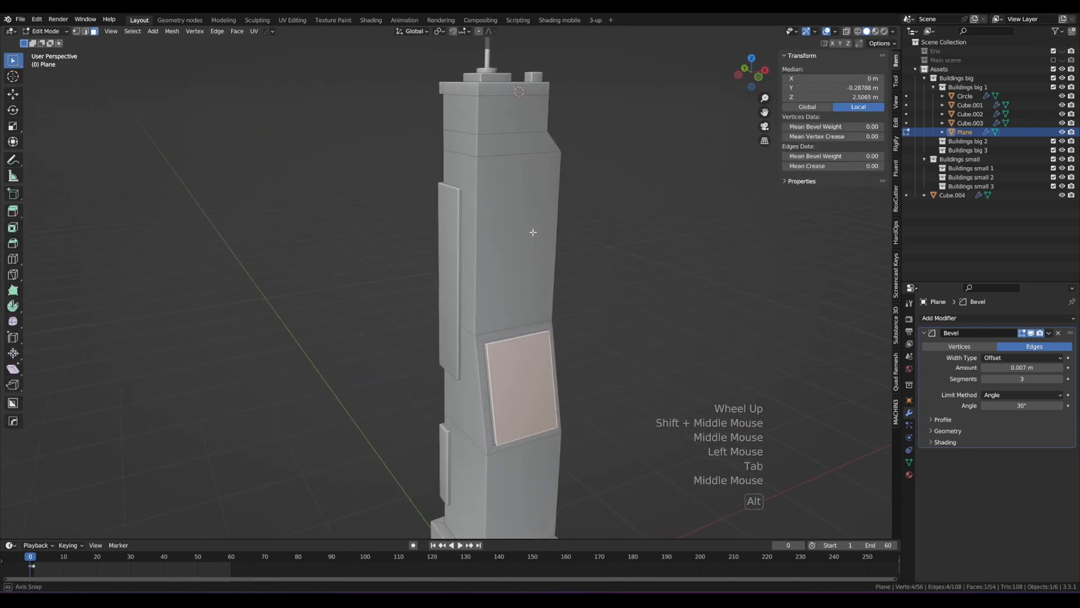
key(Tab)
Step: Shift the upper corner panel slightly along Y and about 0.01 m along X
scroll(525, 321, down, 2)
middle_drag(525, 321, 440, 262)
scroll(484, 272, up, 3)
click(441, 294)
scroll(446, 294, up, 1)
key(g)
key(y)
click(449, 310)
scroll(442, 268, up, 1)
click(441, 262)
key(g)
key(x)
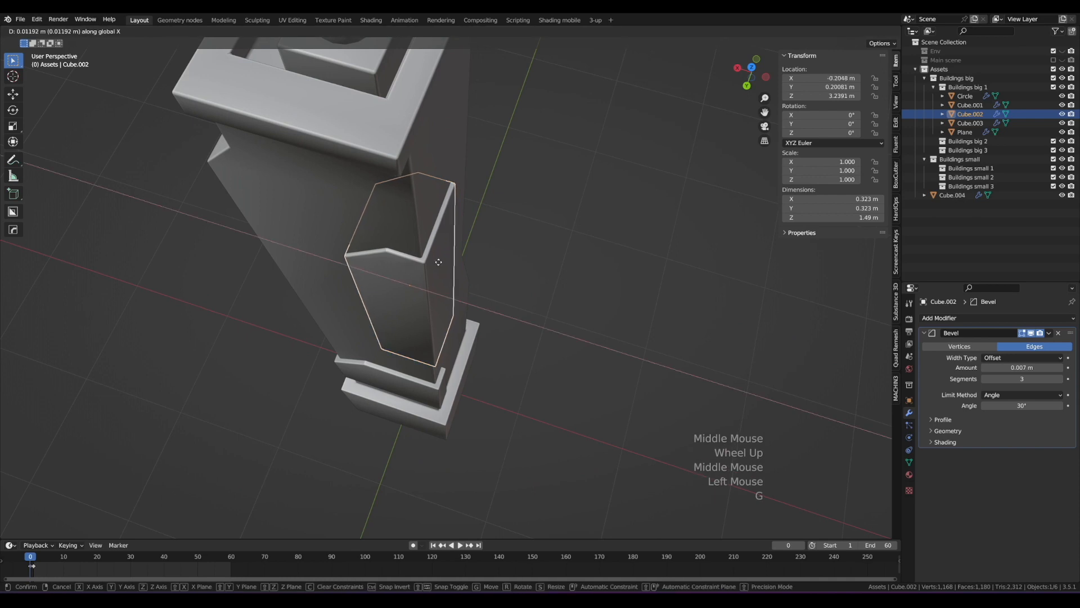
click(437, 262)
Step: Deselect the corner panel and save the file
shift+middle_drag(458, 386, 541, 236)
scroll(489, 293, down, 1)
click(552, 283)
scroll(553, 282, down, 2)
middle_drag(552, 282, 461, 298)
scroll(467, 296, up, 1)
key(ctrl+s)
Step: Review the tower's overall shape from several sides and frame the main tower mesh
scroll(475, 309, down, 2)
scroll(461, 298, up, 2)
shift+middle_drag(461, 298, 566, 289)
scroll(642, 286, down, 1)
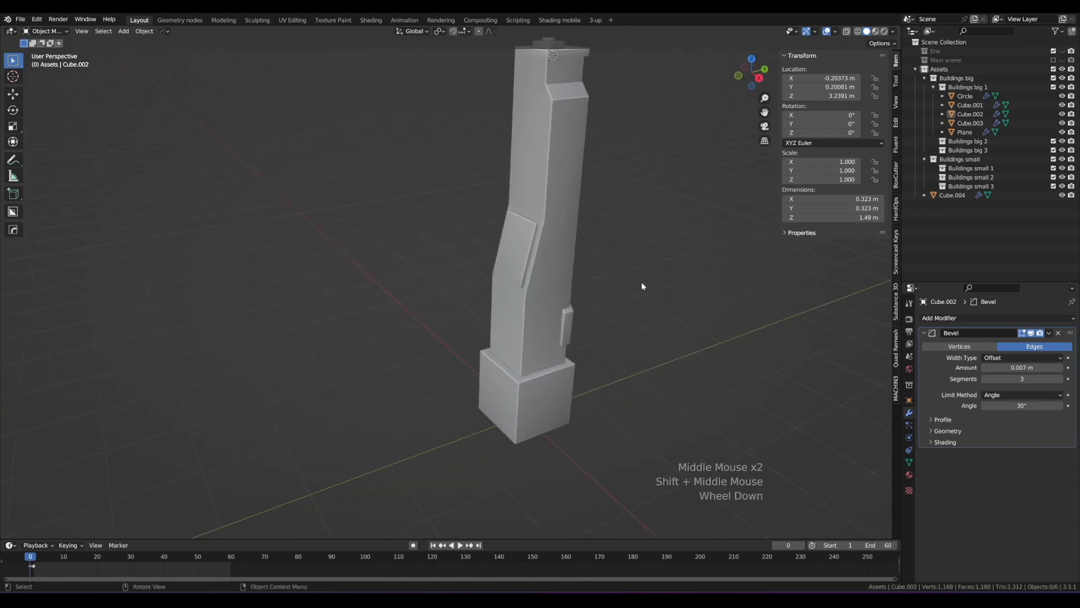
shift+middle_drag(643, 286, 539, 258)
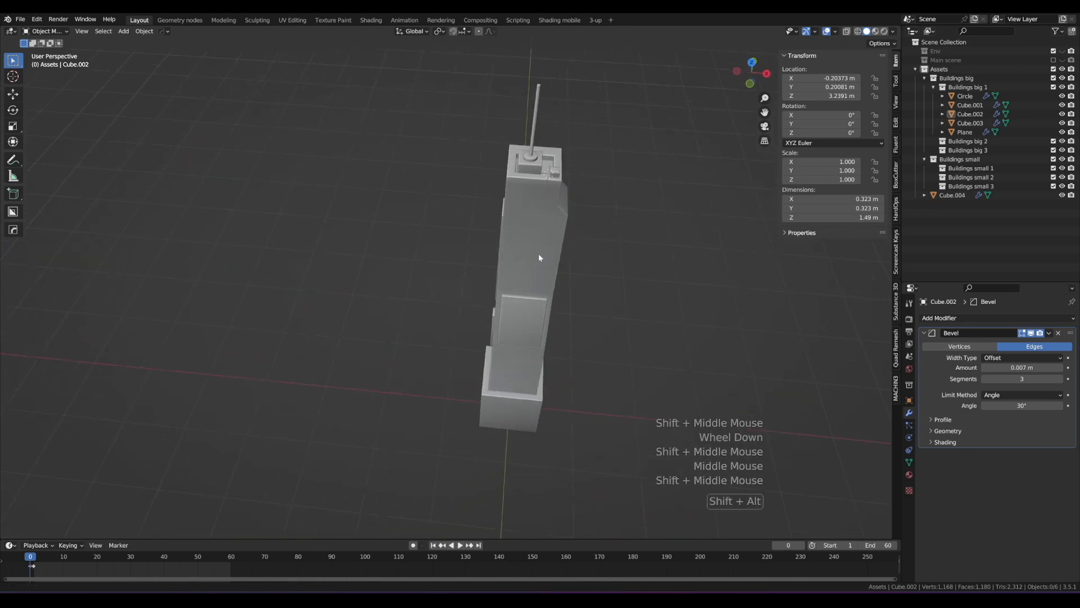
click(539, 258)
key(KP_Decimal)
middle_drag(531, 410, 514, 309)
scroll(514, 309, down, 1)
scroll(518, 334, up, 2)
Step: Raise the edge loop where the shaft meets the base along Z to form a sloped shoulder
click(518, 334)
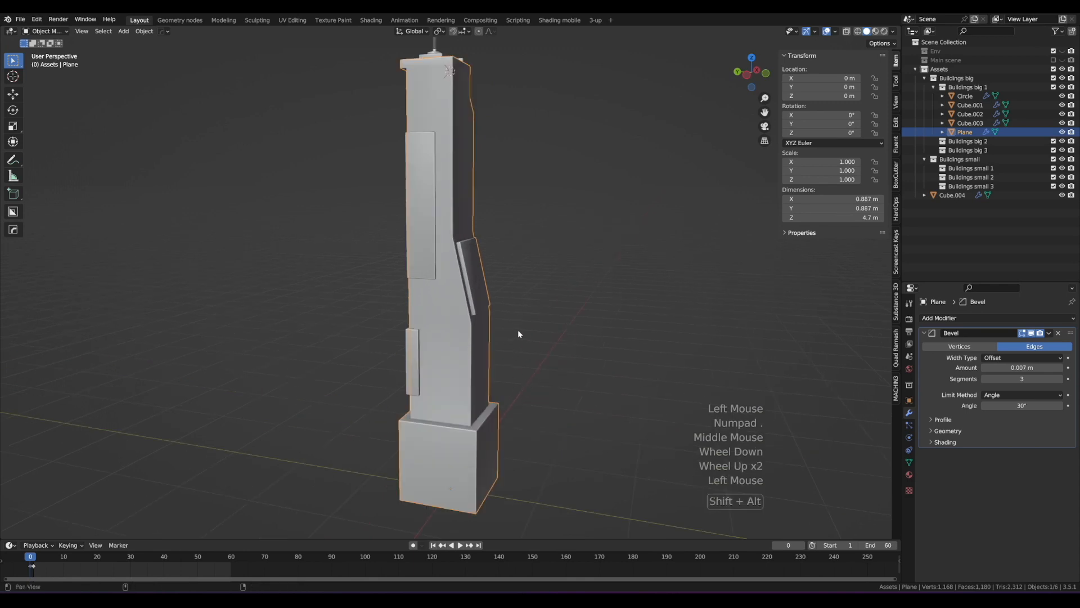
alt+scroll(519, 334, up, 1)
scroll(495, 383, up, 1)
key(Tab)
shift+middle_drag(495, 383, 531, 343)
key(2)
click(530, 344)
key(g)
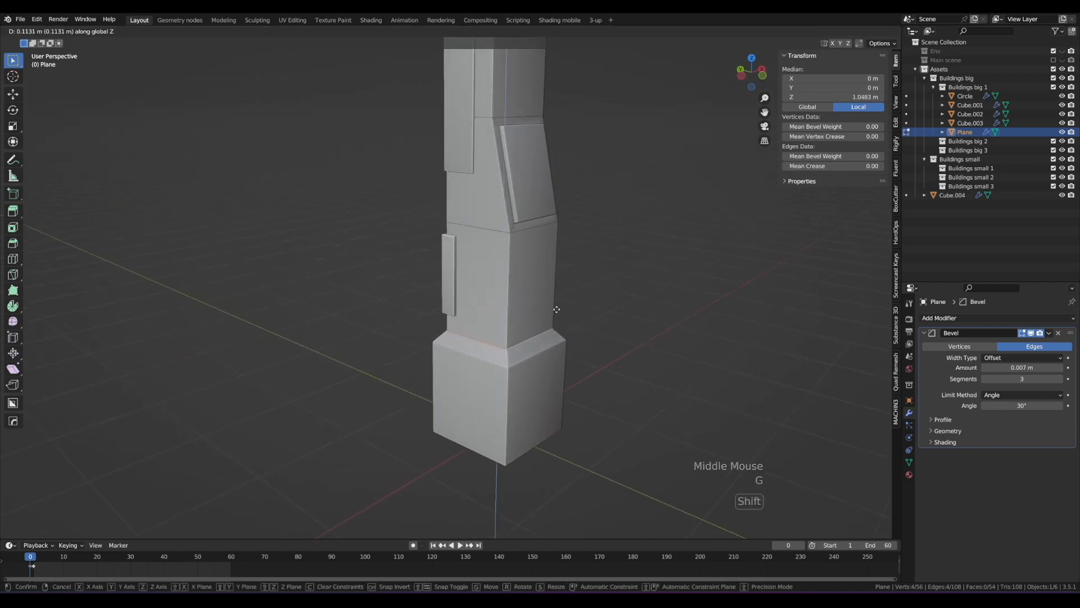
click(564, 287)
key(Tab)
Step: Inspect the detailed tower from all sides, checking the base slope, panels and roof
scroll(568, 289, down, 2)
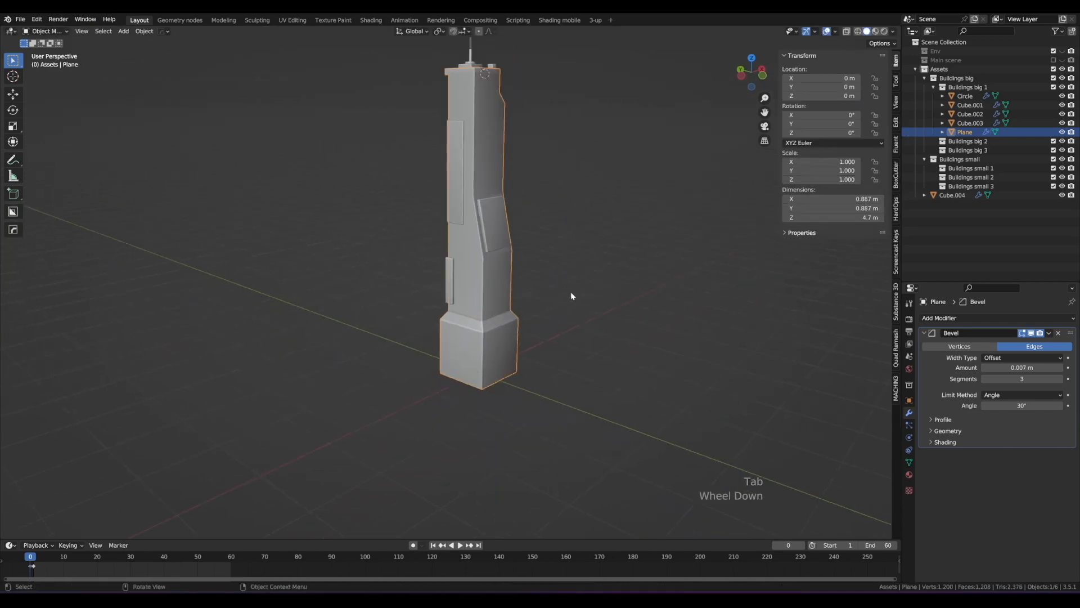
alt+middle_drag(570, 292, 489, 312)
scroll(412, 260, up, 1)
scroll(521, 326, down, 1)
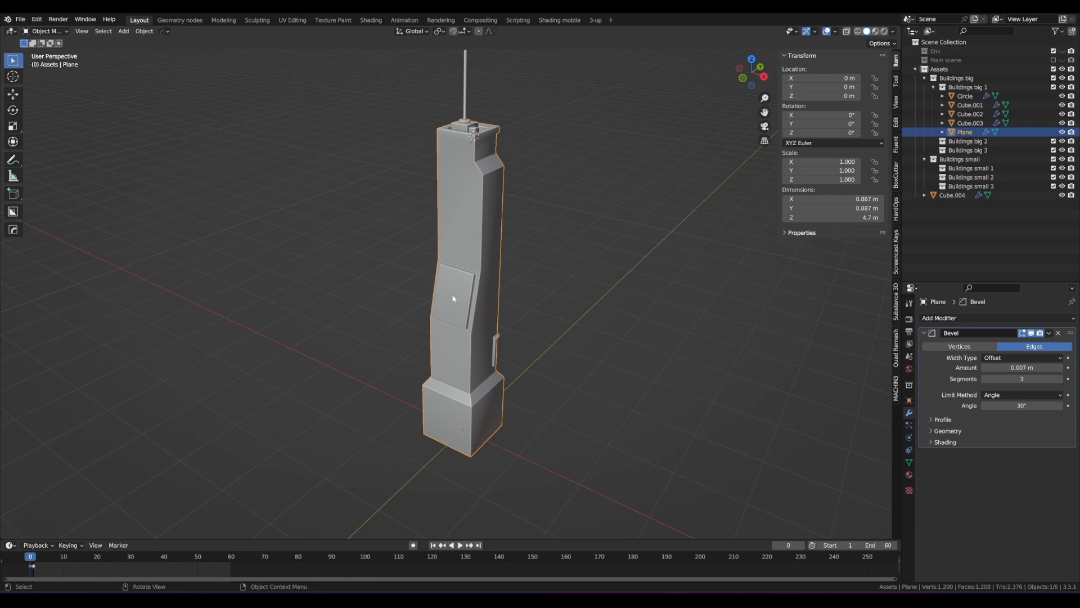
scroll(454, 299, up, 1)
middle_drag(454, 299, 514, 241)
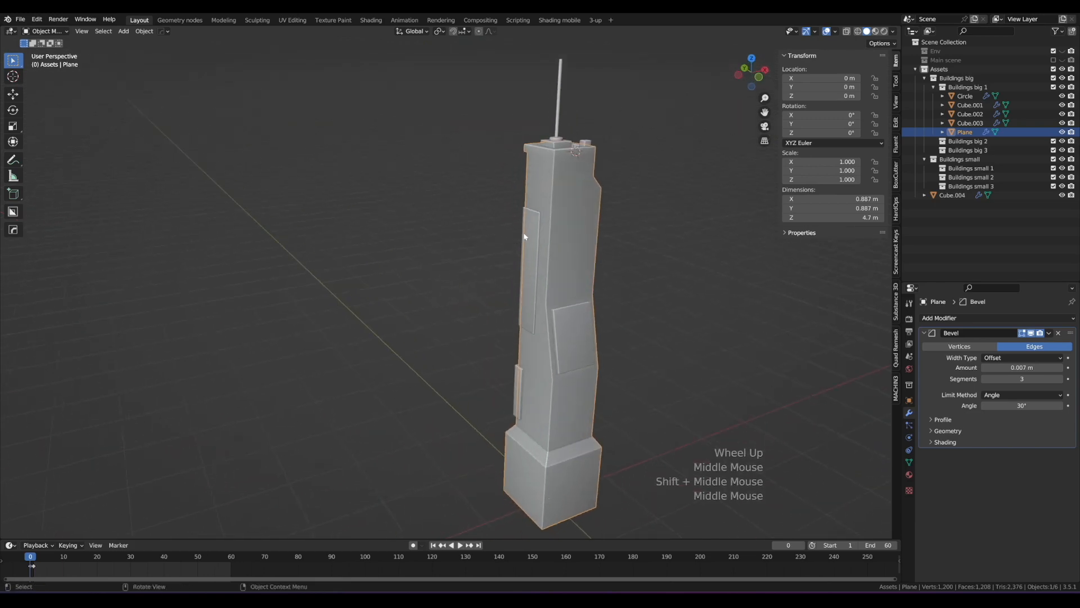
alt+middle_drag(609, 262, 625, 232)
middle_drag(528, 219, 574, 208)
alt+scroll(530, 209, up, 1)
scroll(523, 209, up, 1)
shift+middle_drag(390, 214, 504, 259)
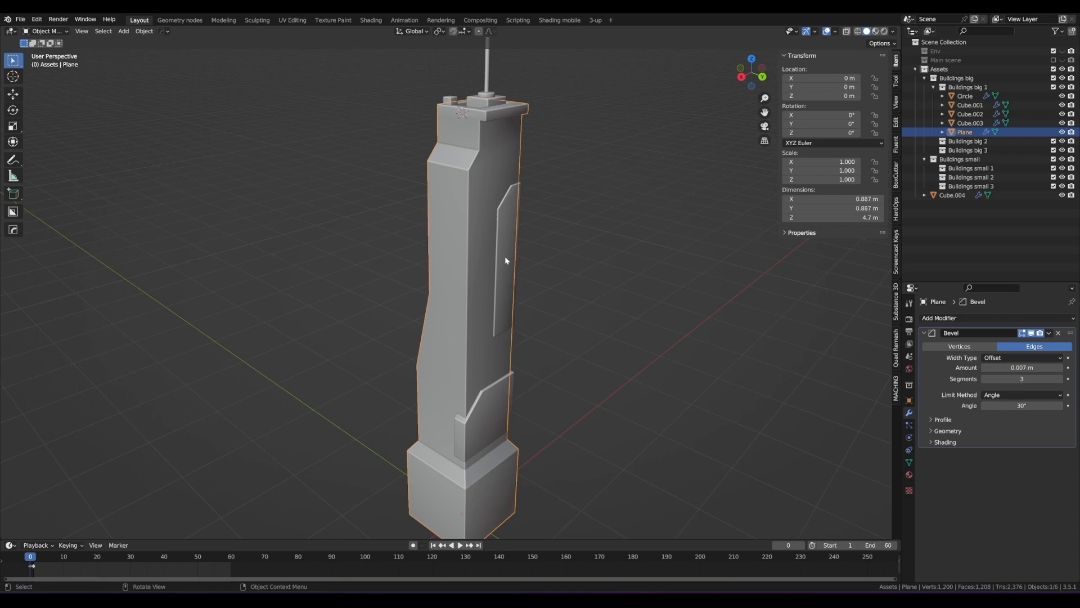
Step: Place the 3D cursor on the tower's upper side face and add a 2 m plane there
middle_drag(505, 260, 481, 238)
shift+right_click(480, 239)
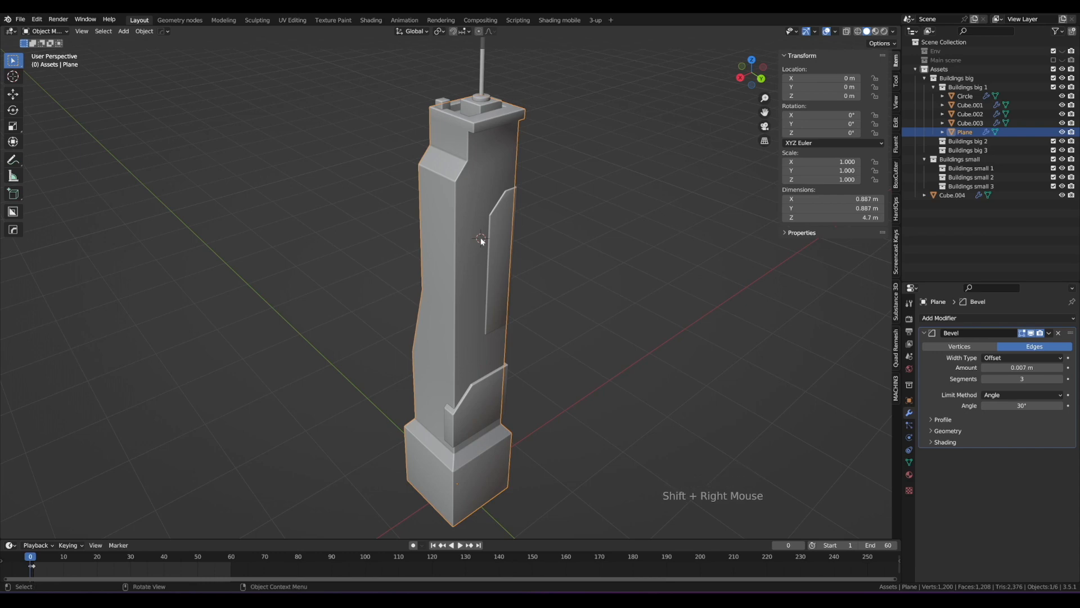
key(shift+a)
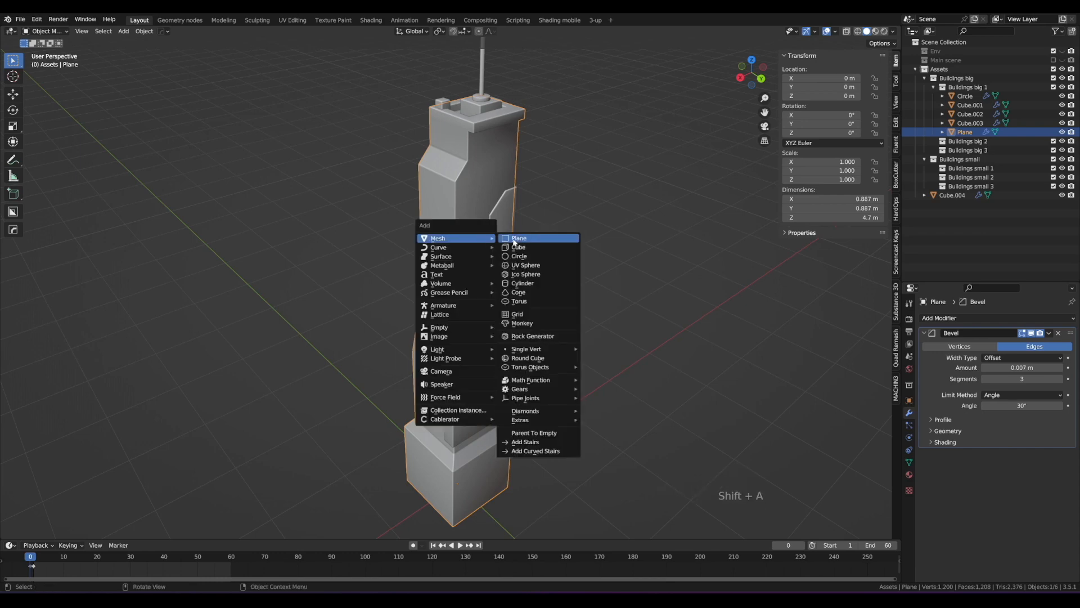
click(511, 240)
middle_drag(510, 235, 543, 237)
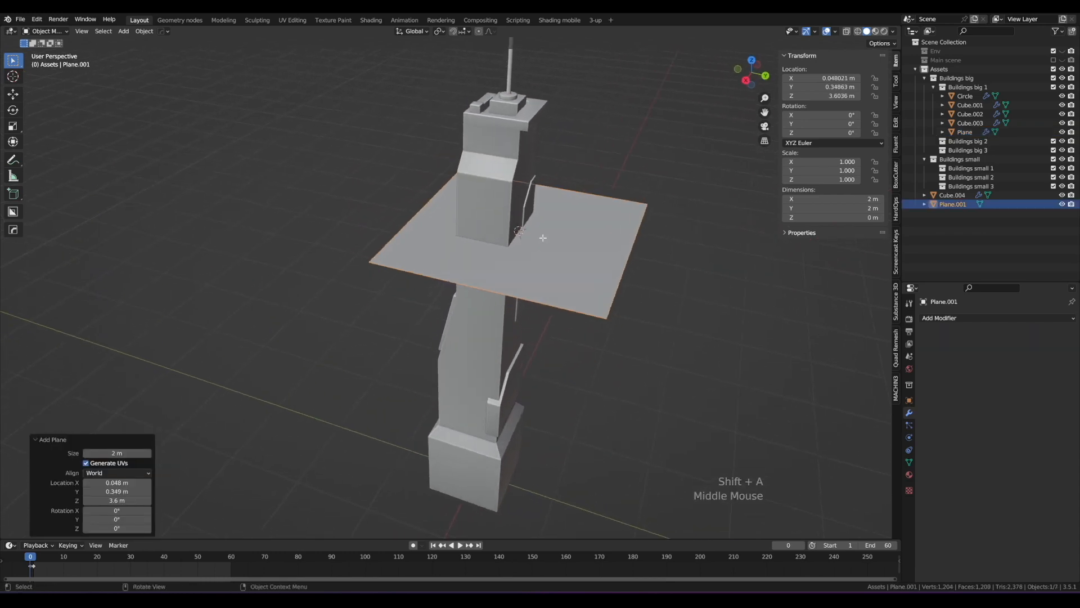
Step: Rotate the plane's mesh 90° about the X axis in Edit Mode so it stands upright
key(Tab)
key(r)
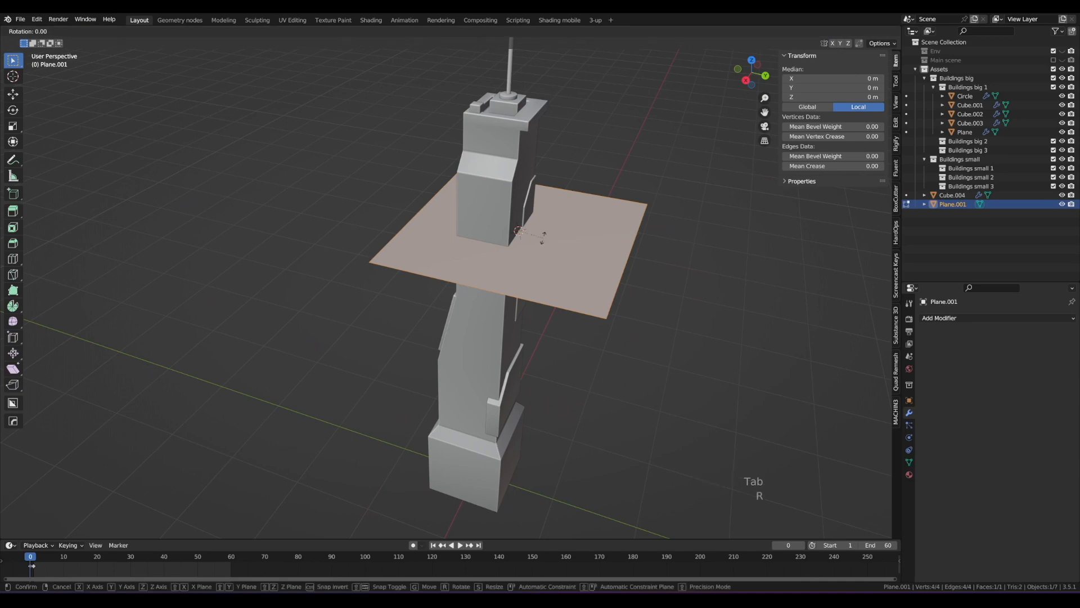
key(x)
key(9)
key(0)
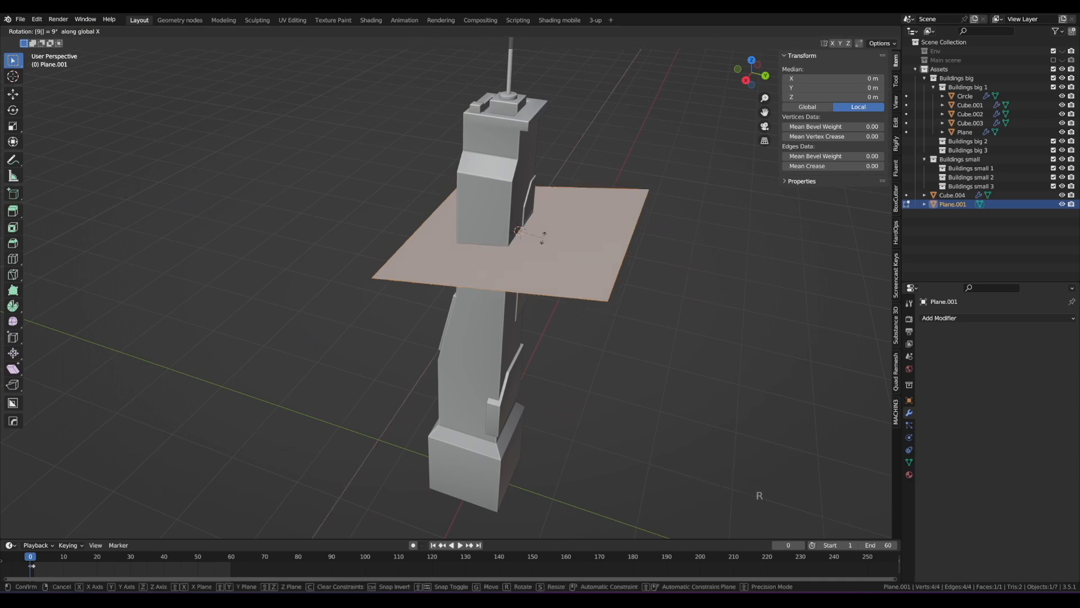
key(Return)
scroll(543, 238, up, 2)
key(Tab)
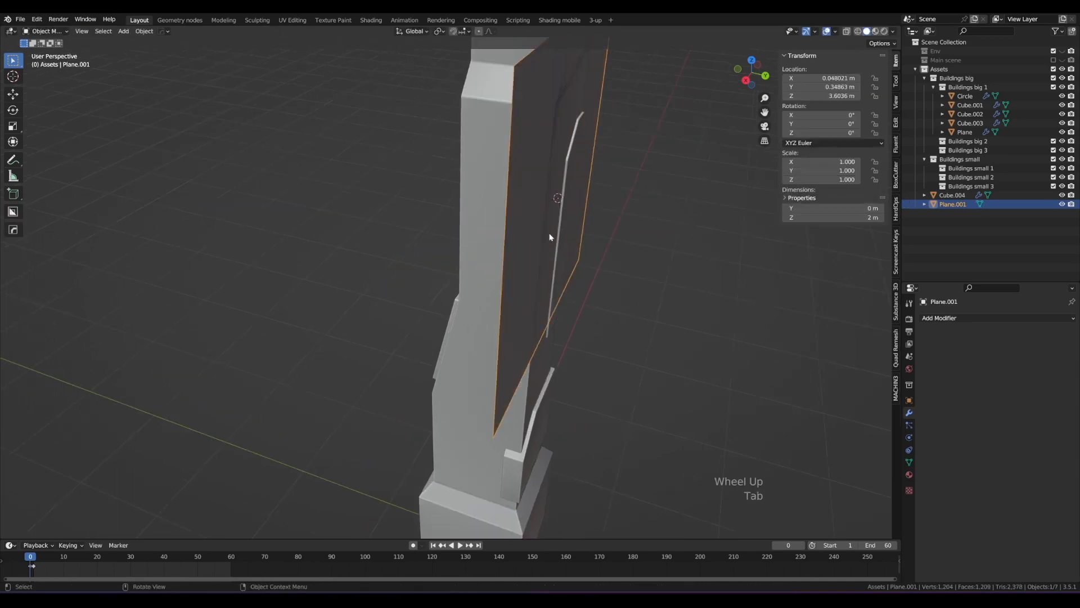
Step: Move the upright plane outward along Y so it stands in front of the tower's side face
middle_drag(570, 248, 554, 241)
key(g)
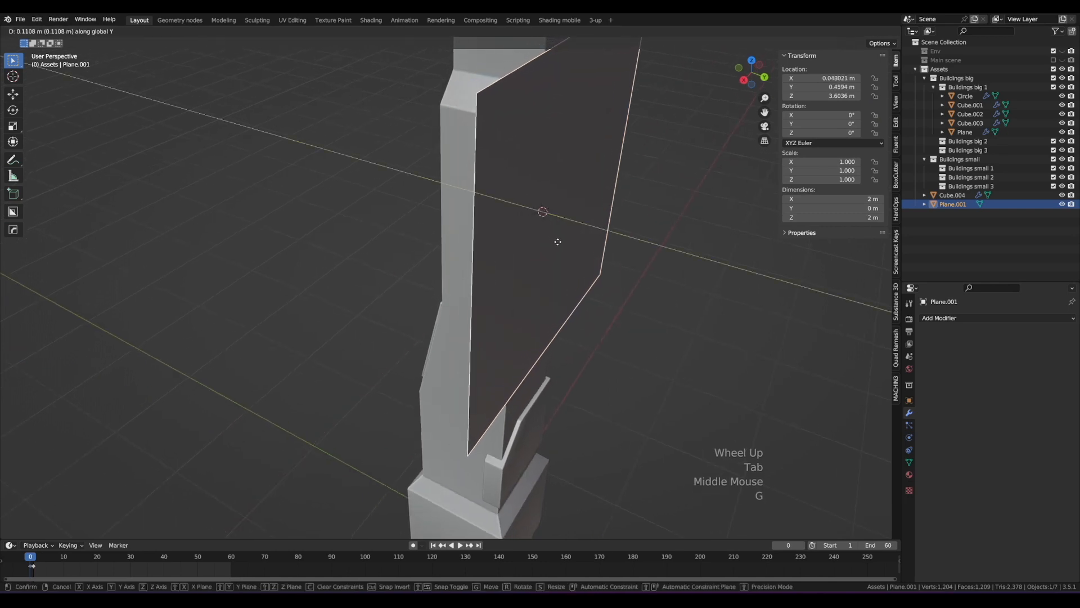
click(561, 242)
scroll(561, 242, down, 2)
alt+middle_drag(556, 193, 507, 187)
Step: Scale the plane's mesh to about 0.764 m wide along X and 1.47 m high along Z
key(Tab)
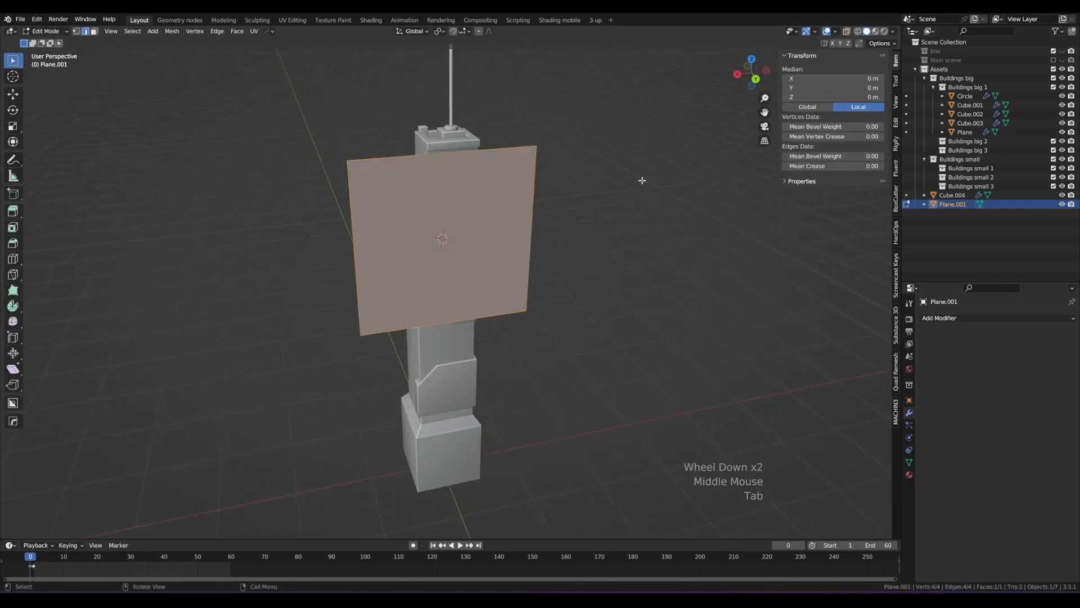
key(s)
key(x)
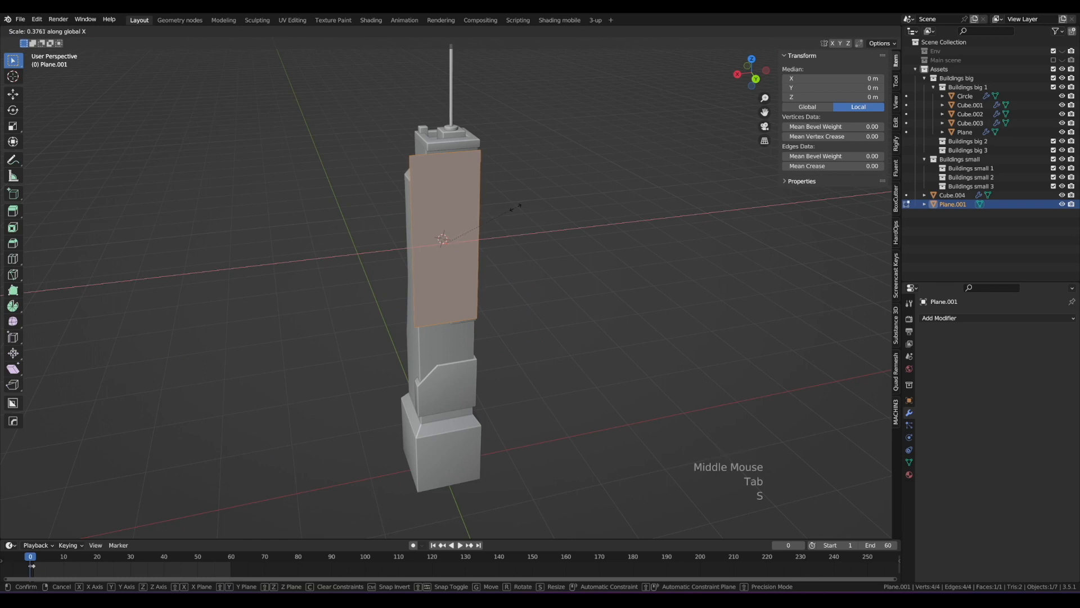
click(516, 207)
key(s)
key(z)
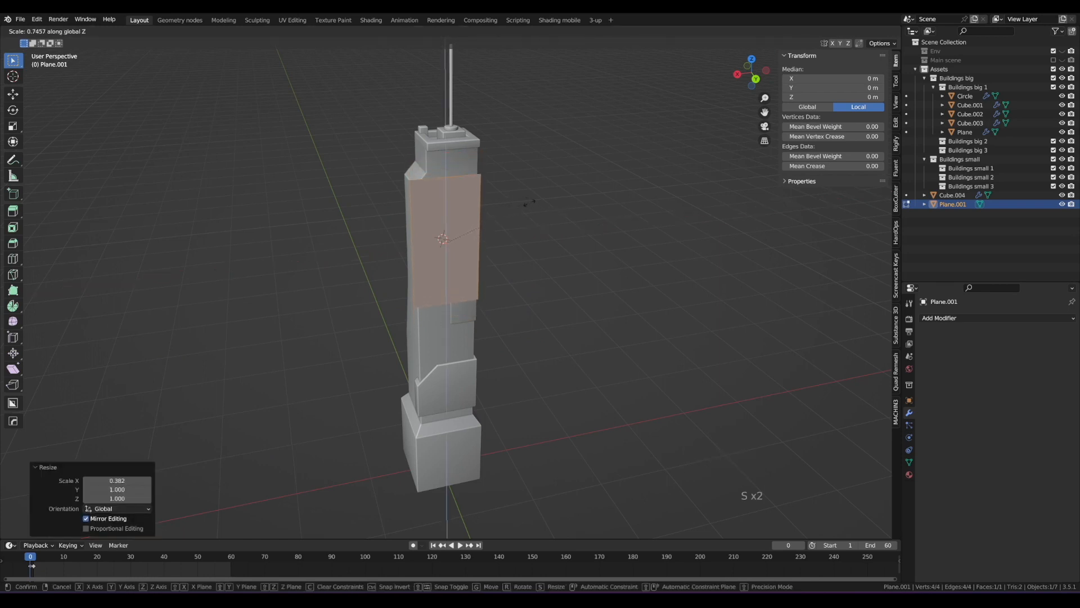
click(529, 202)
middle_drag(529, 202, 596, 249)
key(Tab)
Step: Center the plane across the tower face at a height of about 3.36 m and move it about -0.047 m along Y toward the wall
scroll(499, 190, down, 2)
scroll(506, 270, up, 1)
key(g)
click(473, 250)
key(g)
click(461, 234)
key(g)
key(x)
key(y)
click(543, 257)
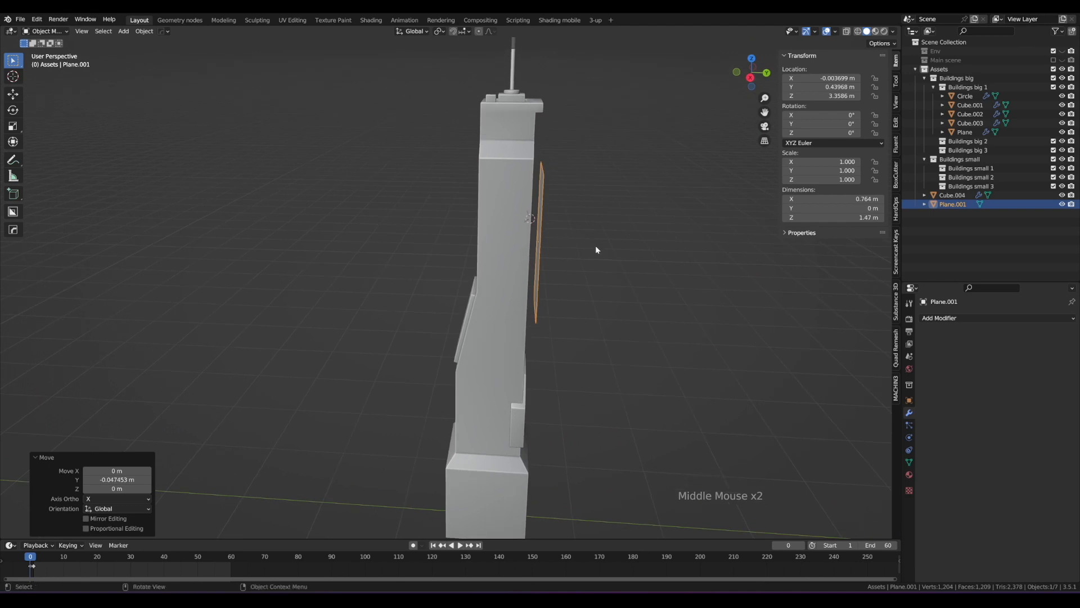
Step: Move the plane to the tower's opposite face, at about Y -0.201 m and Z 3.72 m, above the slanted panel
key(g)
key(y)
click(529, 237)
middle_drag(530, 238, 501, 237)
key(g)
middle_click(545, 227)
click(541, 200)
Step: Narrow the plane's mesh along X to about 0.597 m to fit the tower face
key(Tab)
key(s)
key(x)
click(585, 192)
key(Tab)
scroll(566, 201, up, 2)
scroll(544, 149, down, 1)
scroll(494, 202, down, 2)
Step: Move Cube.004 and Plane.001 into the Buildings big 1 collection
click(952, 195)
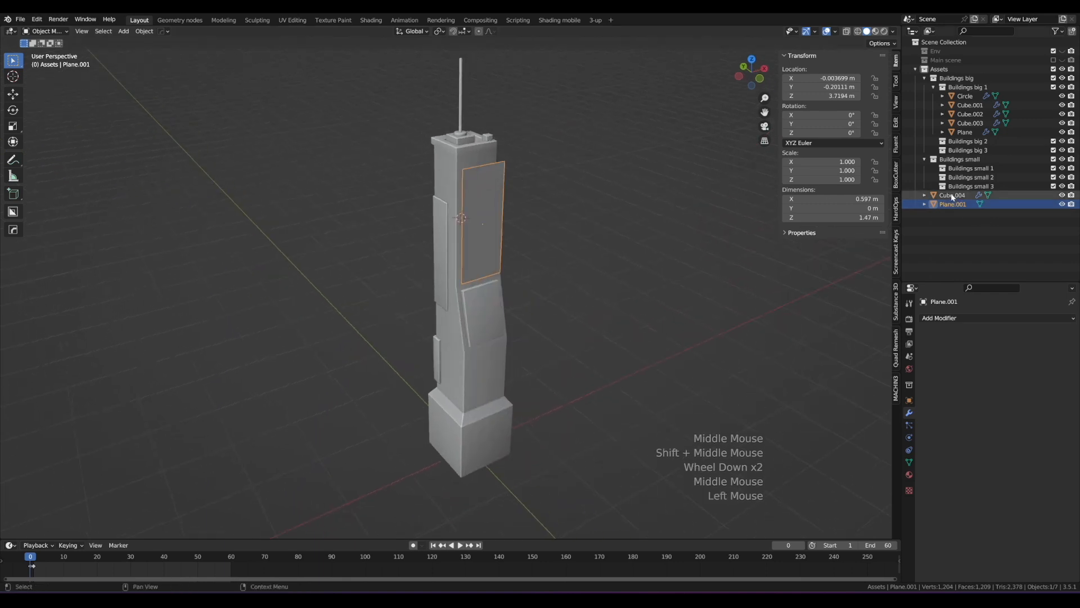
click(949, 203)
shift+click(951, 195)
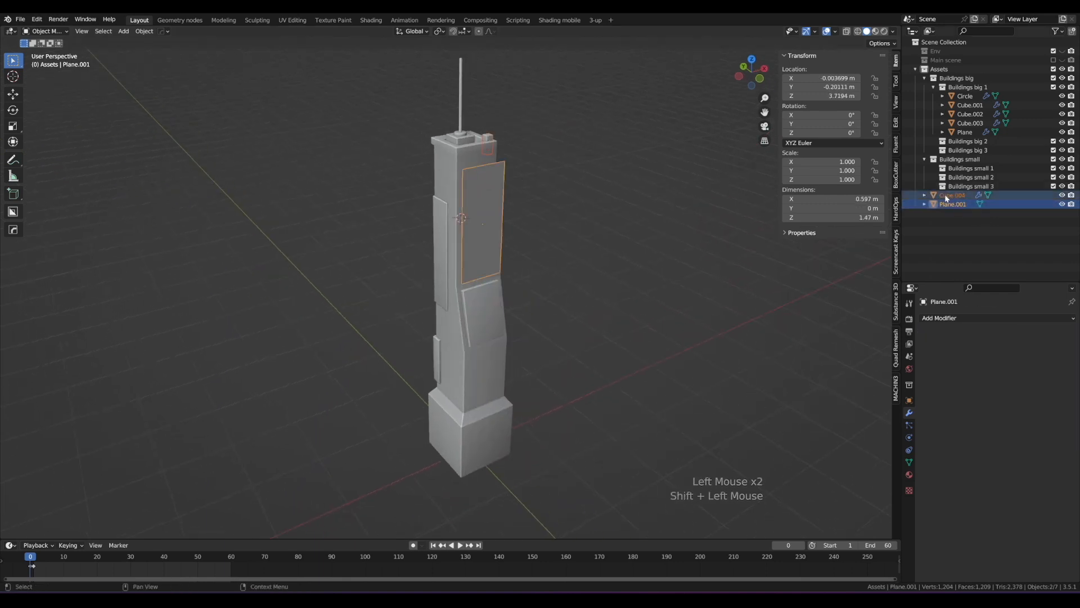
drag(950, 195, 972, 107)
scroll(972, 107, up, 1)
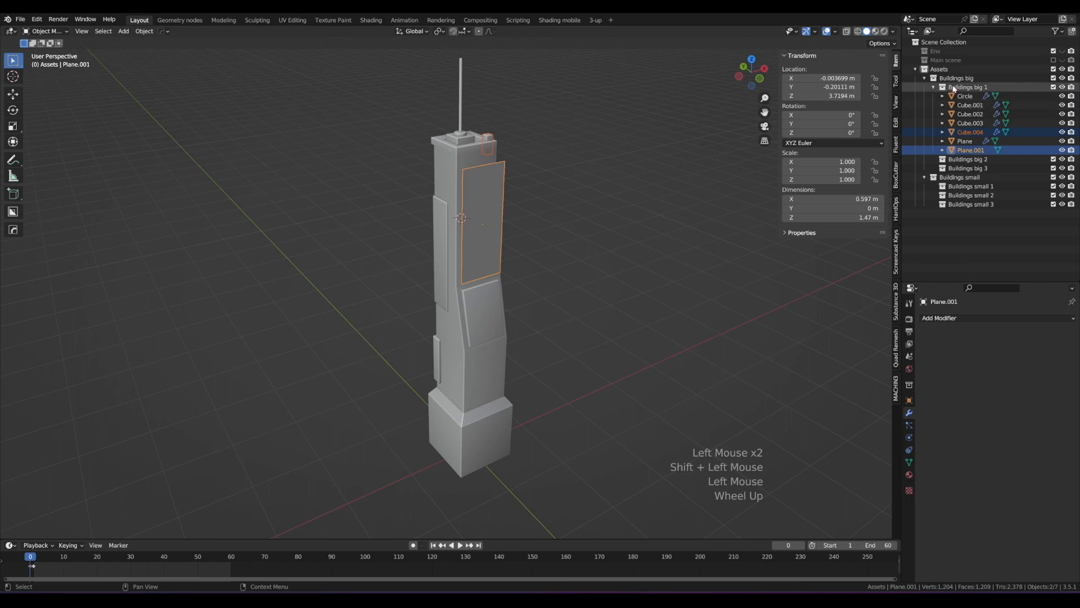
click(968, 87)
drag(901, 98, 900, 98)
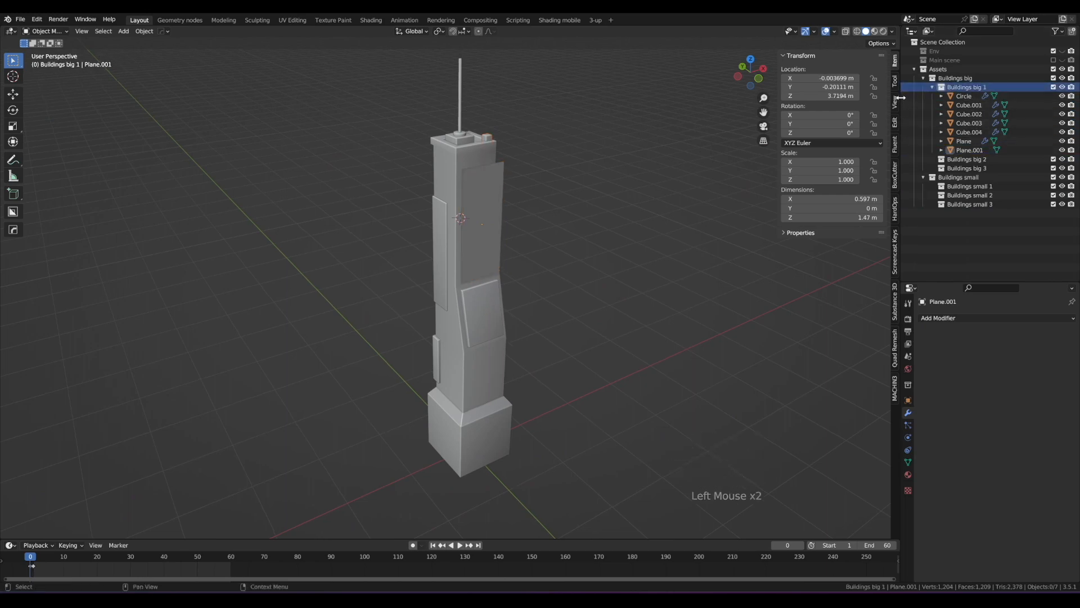
click(971, 99)
click(970, 105)
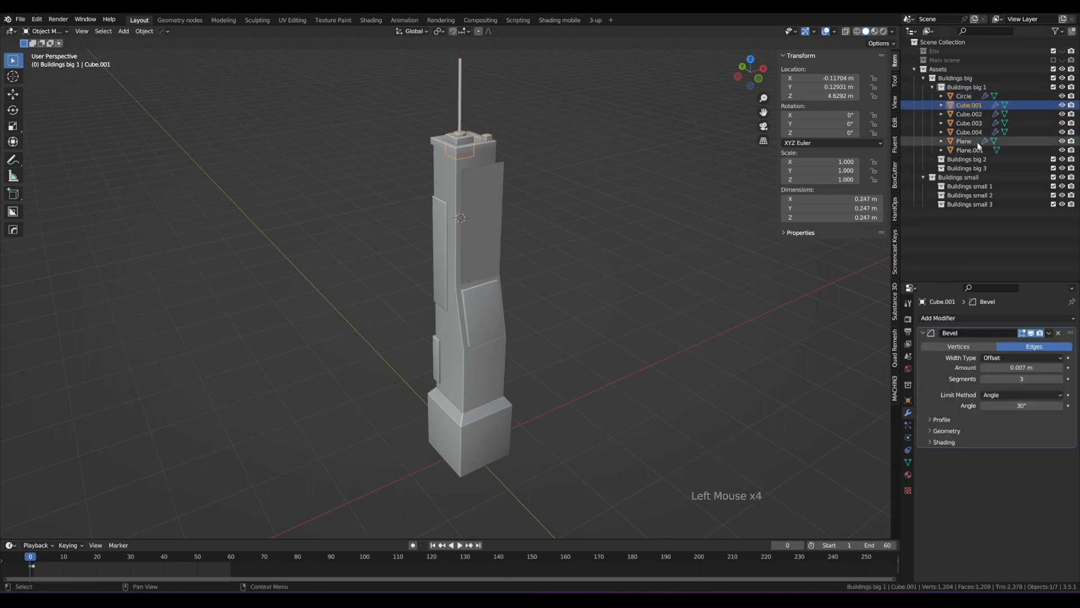
click(973, 88)
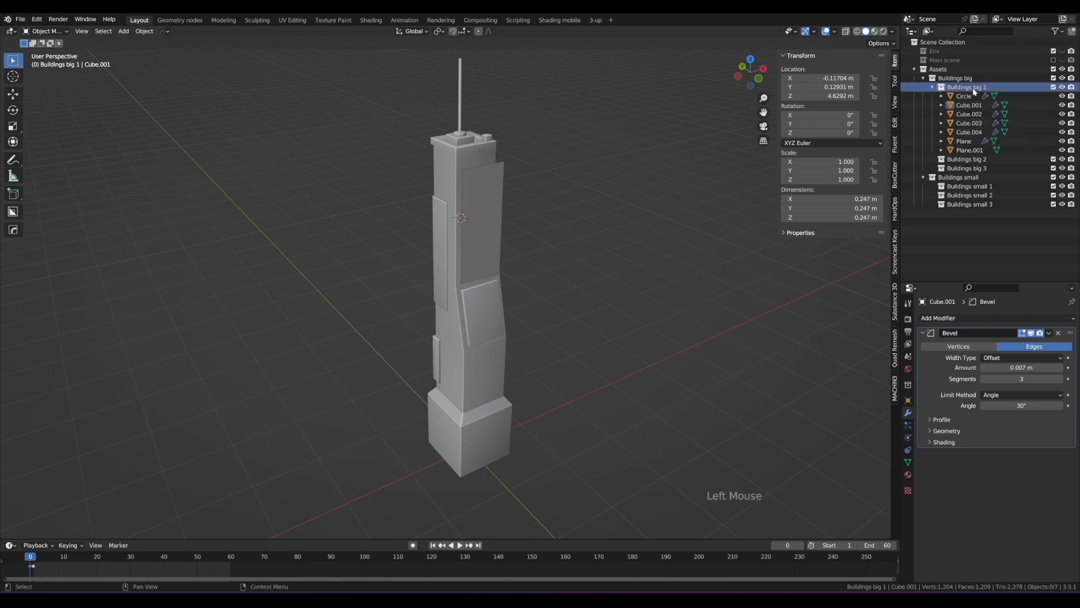
Step: Rename the upright plane on the tower face as Sign
click(475, 182)
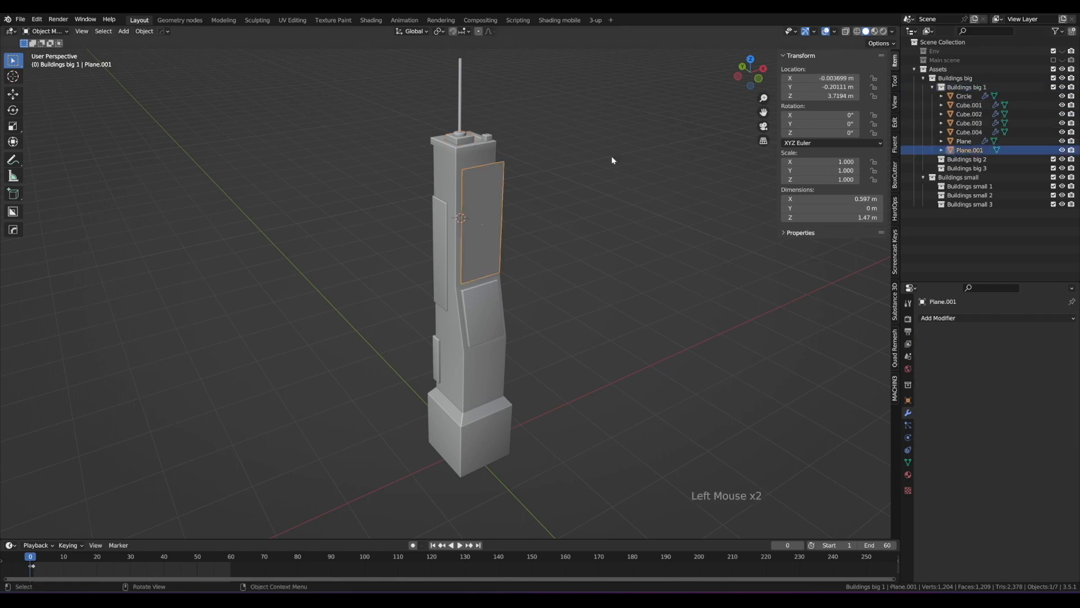
double_click(970, 150)
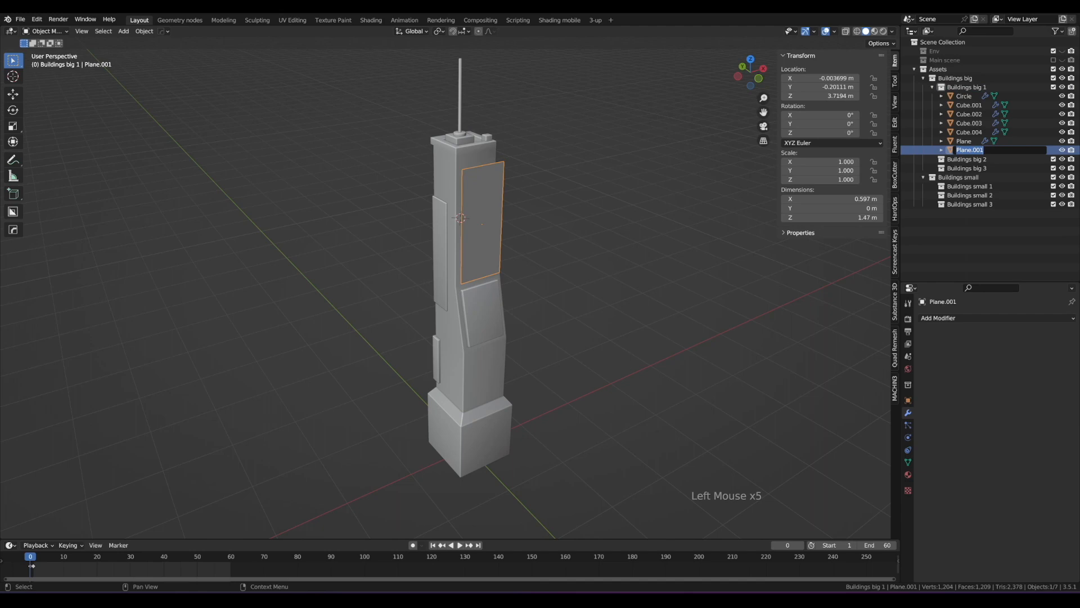
text(Sign)
key(Return)
scroll(541, 262, up, 1)
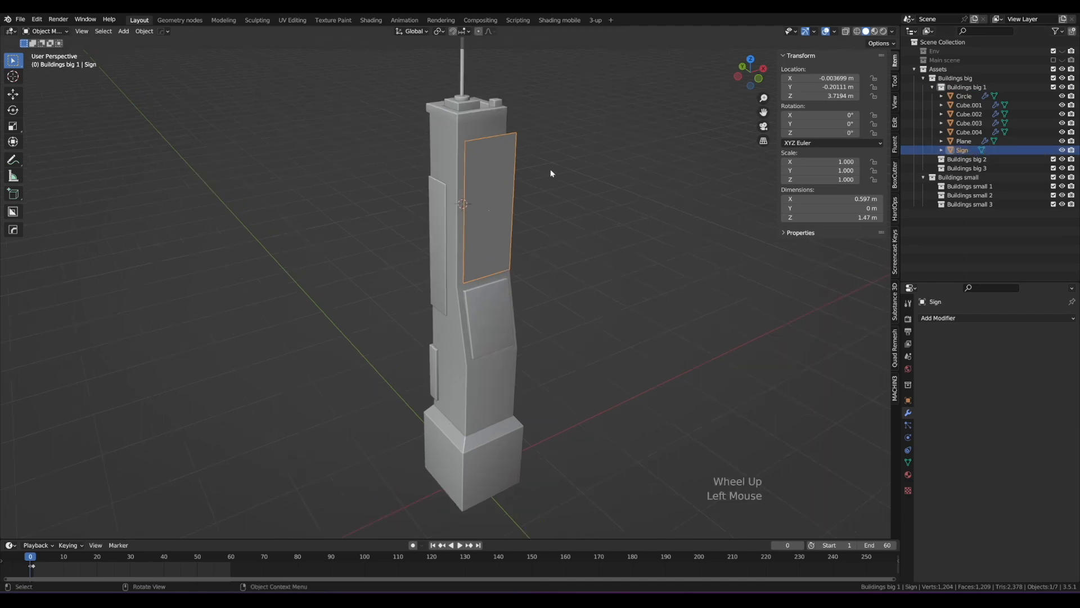
Step: Deselect the Sign plane to see the tower without selection outlines
middle_drag(529, 167, 519, 128)
click(510, 151)
click(518, 128)
click(521, 128)
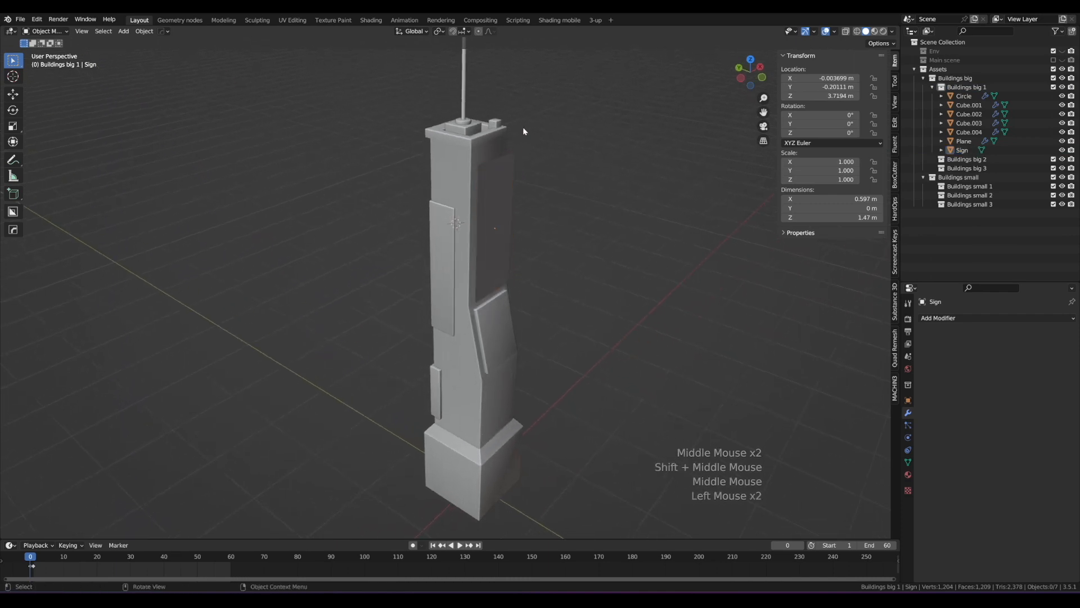
click(523, 131)
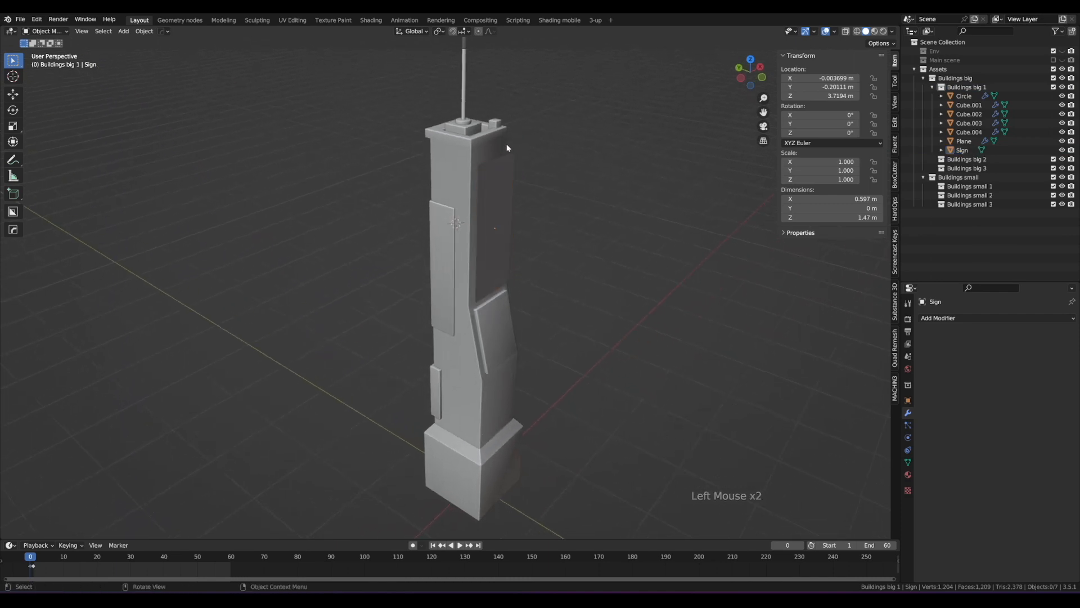
Step: Circle the sign area and mark the tower's side with annotation strokes, erase them and view the whole tower
middle_drag(487, 198, 507, 190)
mouse_move(508, 190)
mouse_down()
mouse_move(509, 203)
mouse_move(505, 153)
mouse_up()
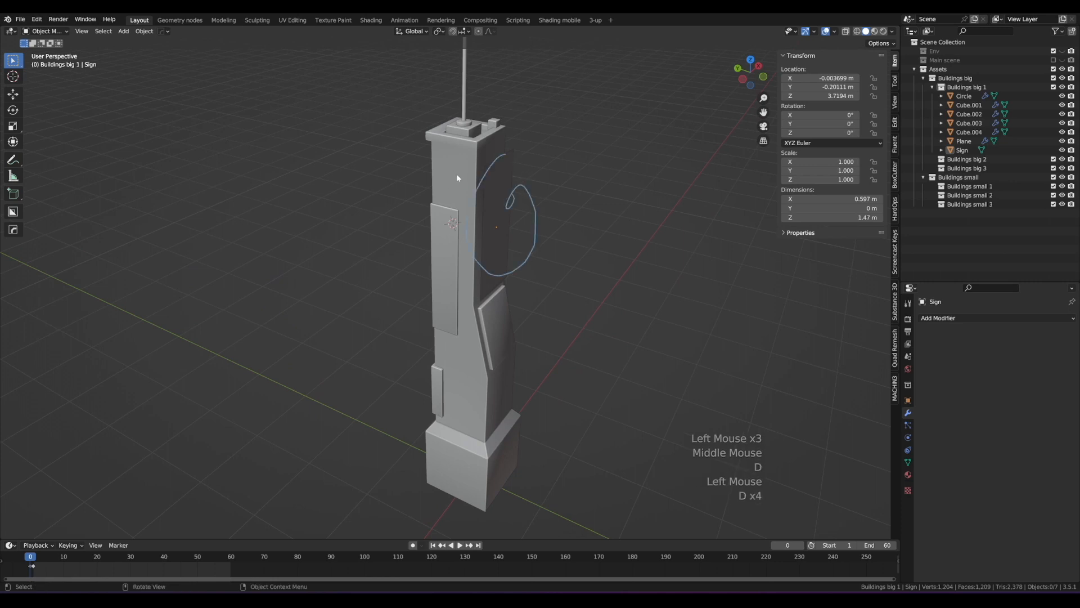
mouse_move(458, 194)
mouse_down()
mouse_move(419, 349)
mouse_move(473, 422)
mouse_up()
right_drag(467, 447, 443, 153)
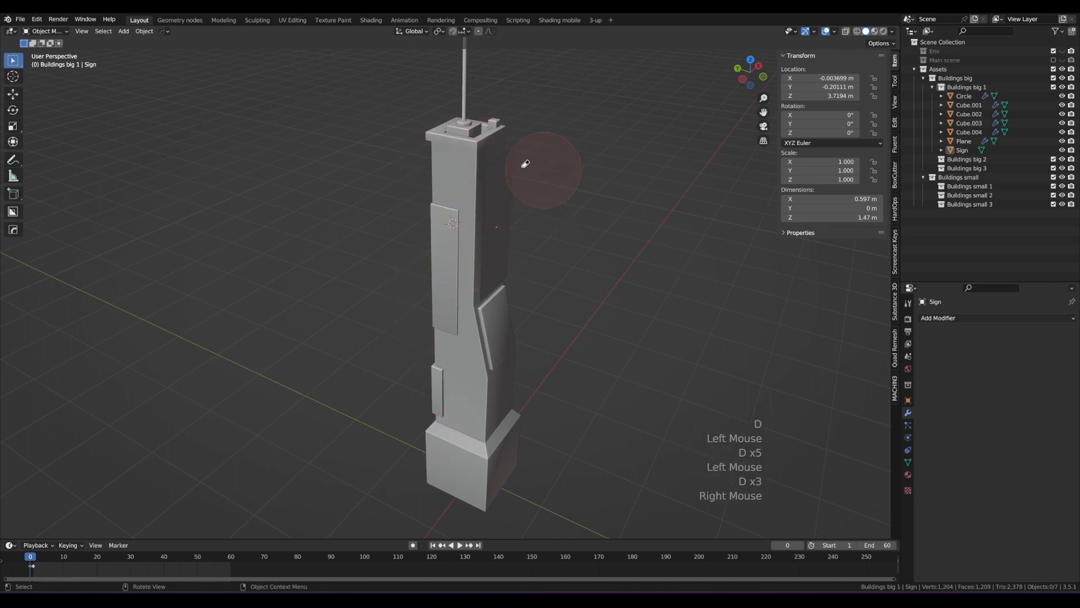
mouse_move(501, 184)
middle_down()
mouse_move(530, 193)
mouse_move(475, 196)
mouse_move(554, 203)
mouse_move(500, 196)
middle_up()
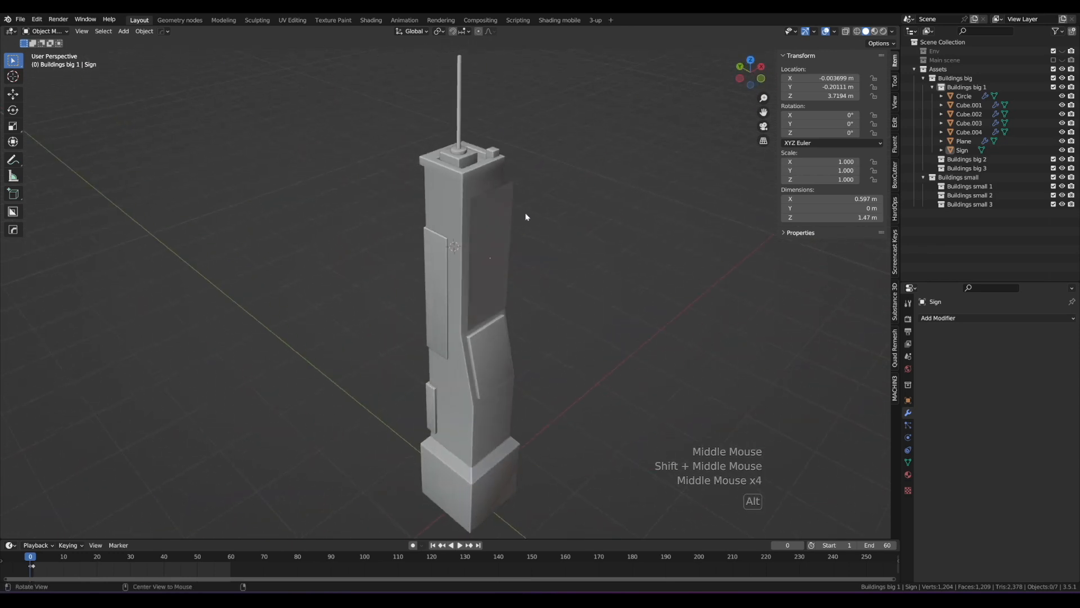
scroll(512, 239, down, 1)
middle_drag(502, 265, 502, 205)
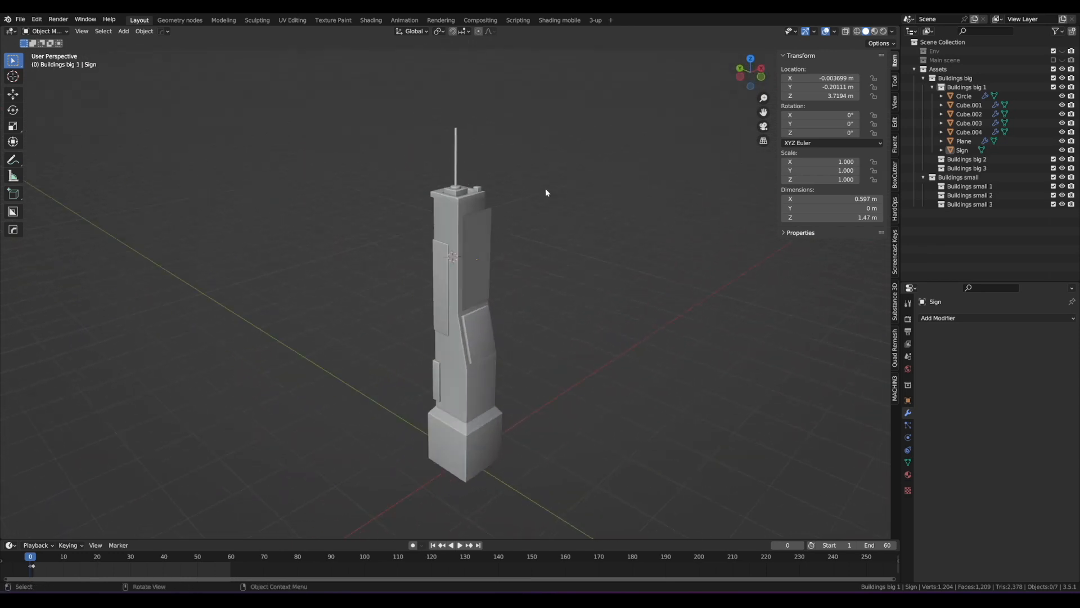
Step: Collapse and exclude the Buildings big 1 collection, and make Buildings small 1 the active collection
click(933, 87)
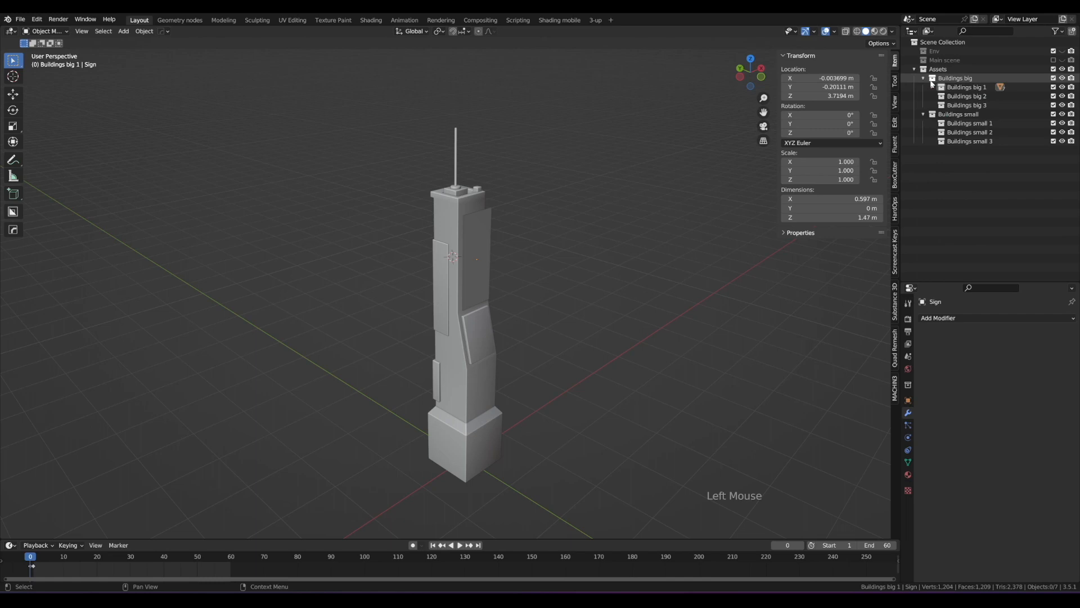
click(1054, 87)
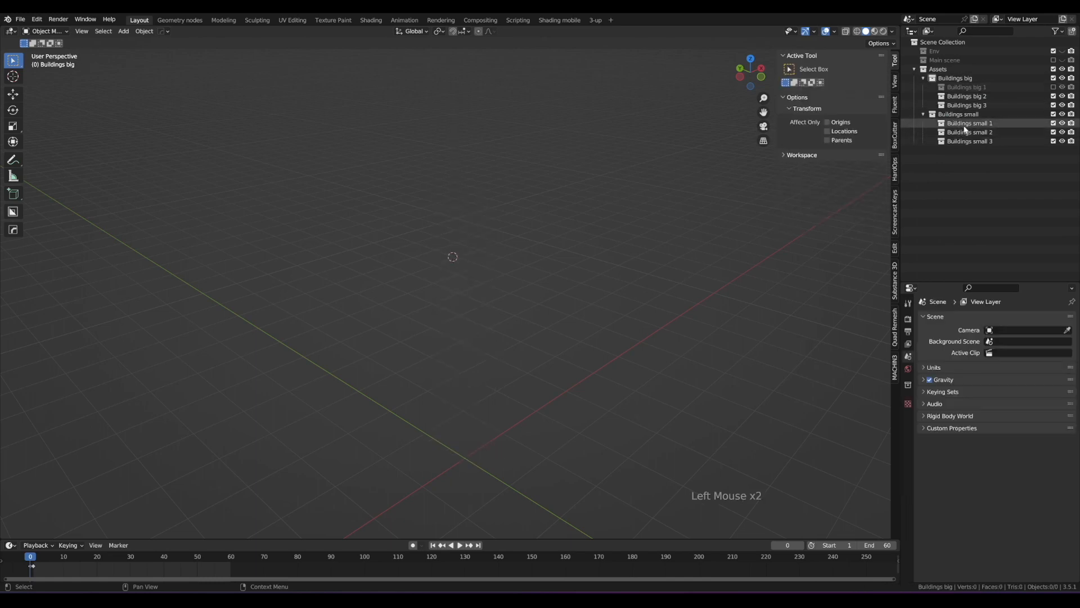
click(967, 124)
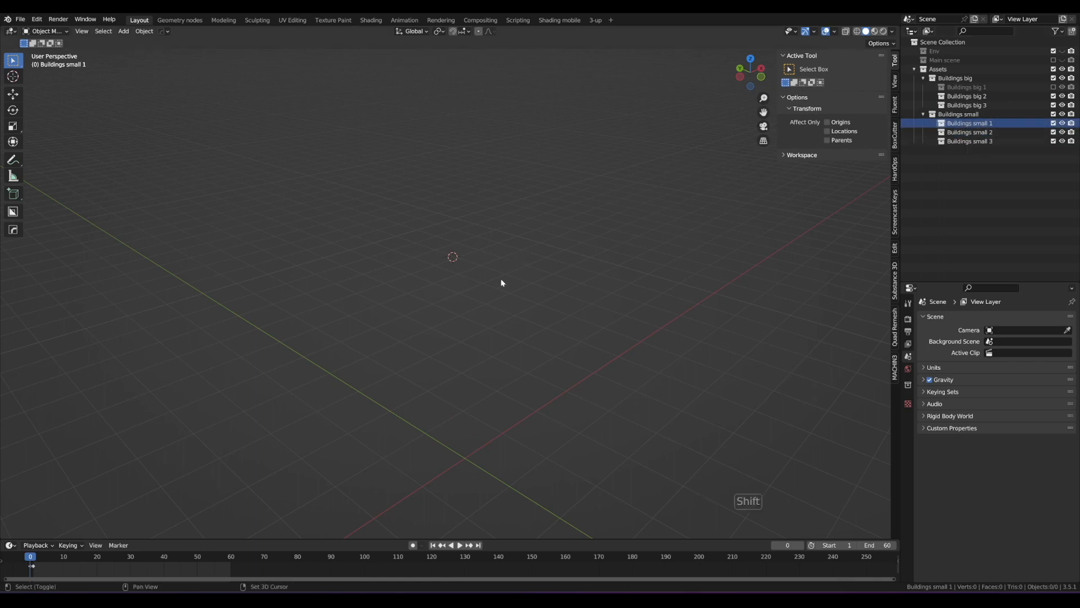
Step: Reset the 3D cursor to the world origin and bring the origin into view
key(shift+s)
click(446, 317)
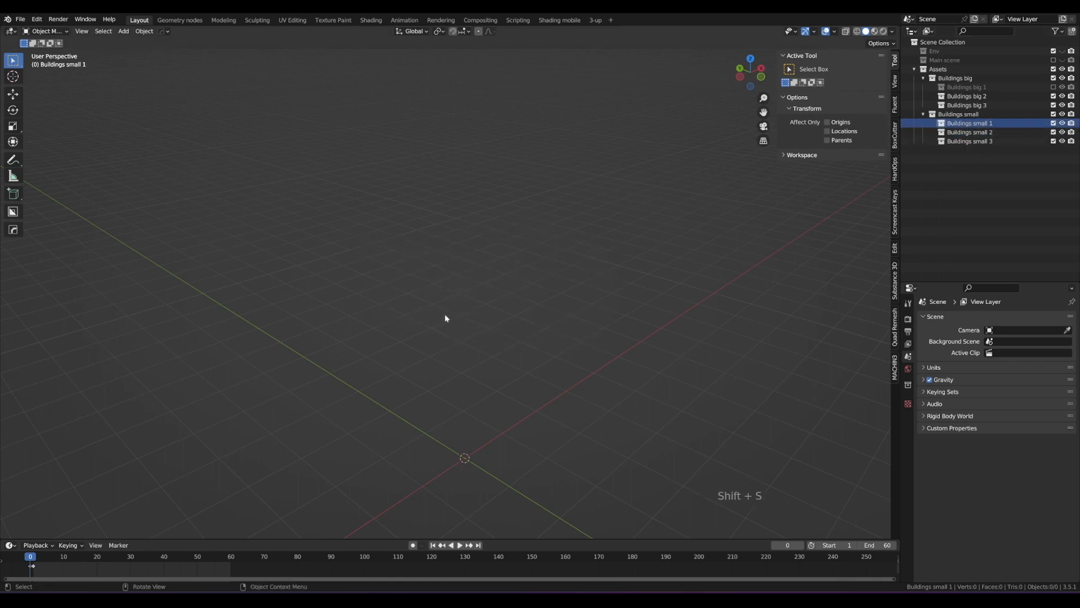
mouse_move(453, 366)
shift+middle_down()
mouse_move(470, 315)
mouse_move(543, 325)
mouse_move(464, 328)
mouse_move(436, 306)
mouse_move(473, 333)
shift+middle_up()
Step: Mark the world origin with annotation strokes and erase them
key(d)
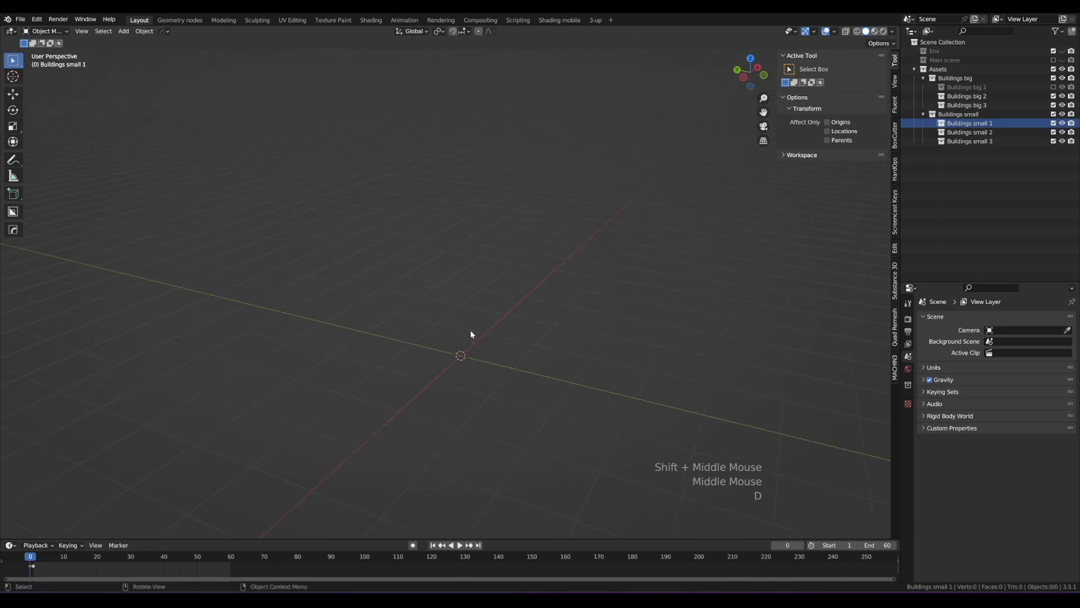
drag(465, 327, 477, 358)
key(d)
right_drag(453, 352, 472, 360)
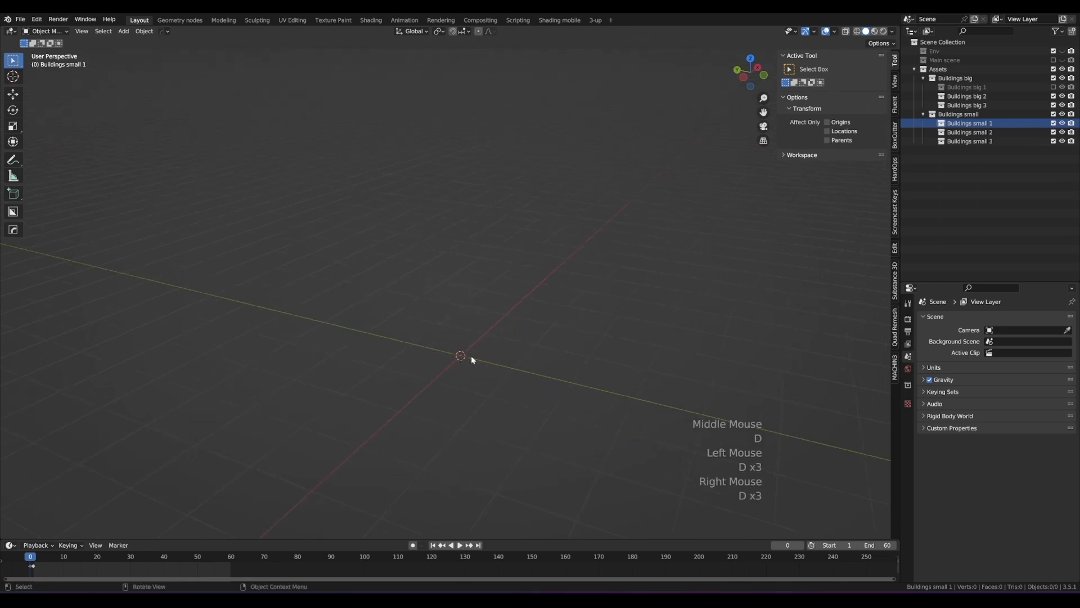
key(d)
drag(452, 357, 466, 349)
right_drag(466, 348, 464, 355)
Step: Add a 2 m plane at the world origin in the Buildings small 1 collection
alt+middle_click(459, 356)
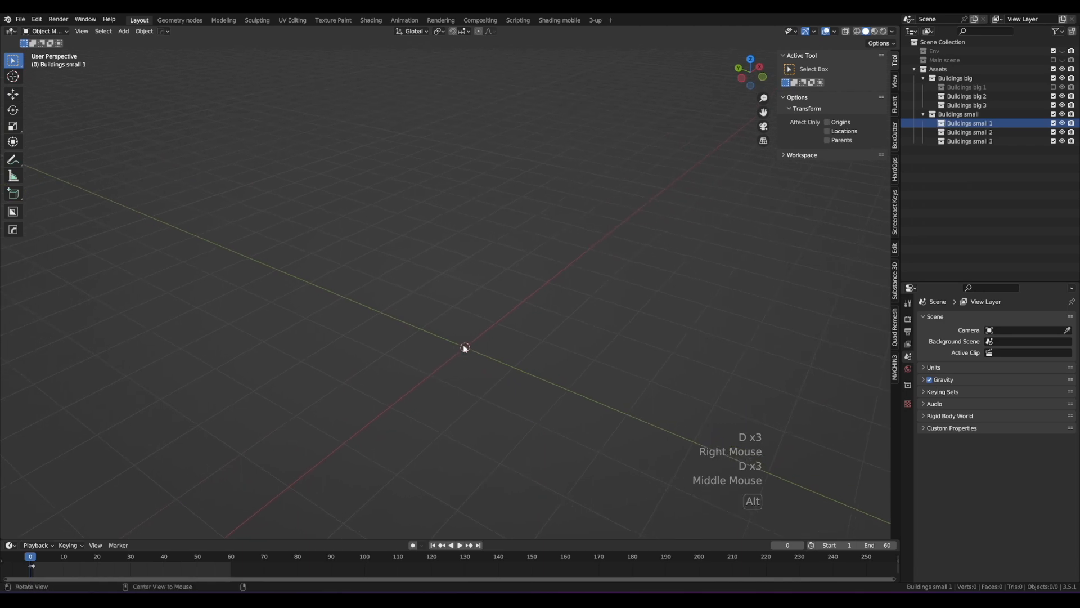
alt+middle_click(459, 344)
key(shift+a)
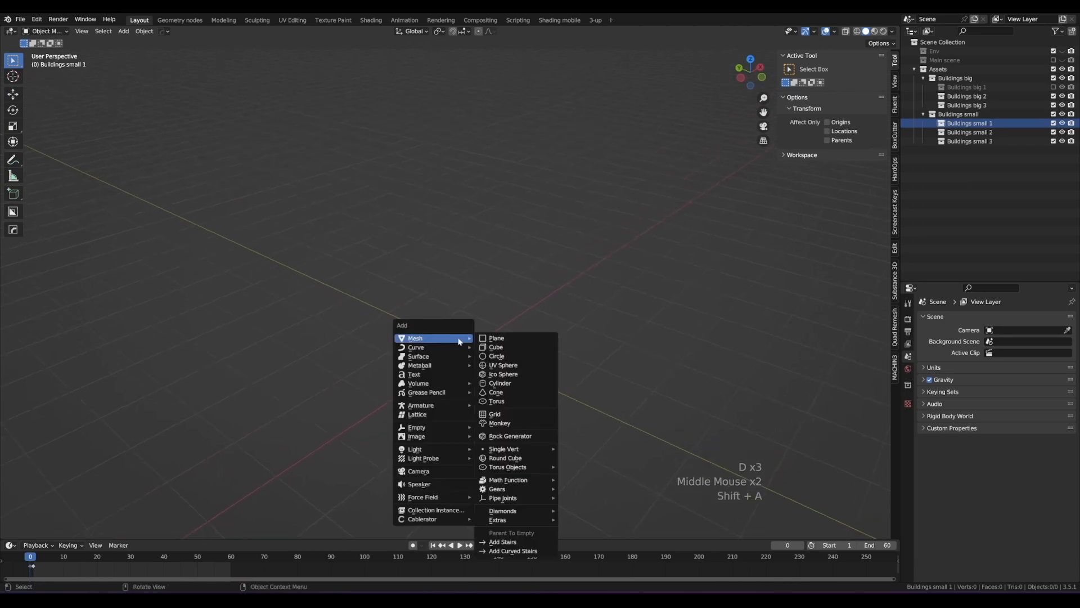
click(495, 338)
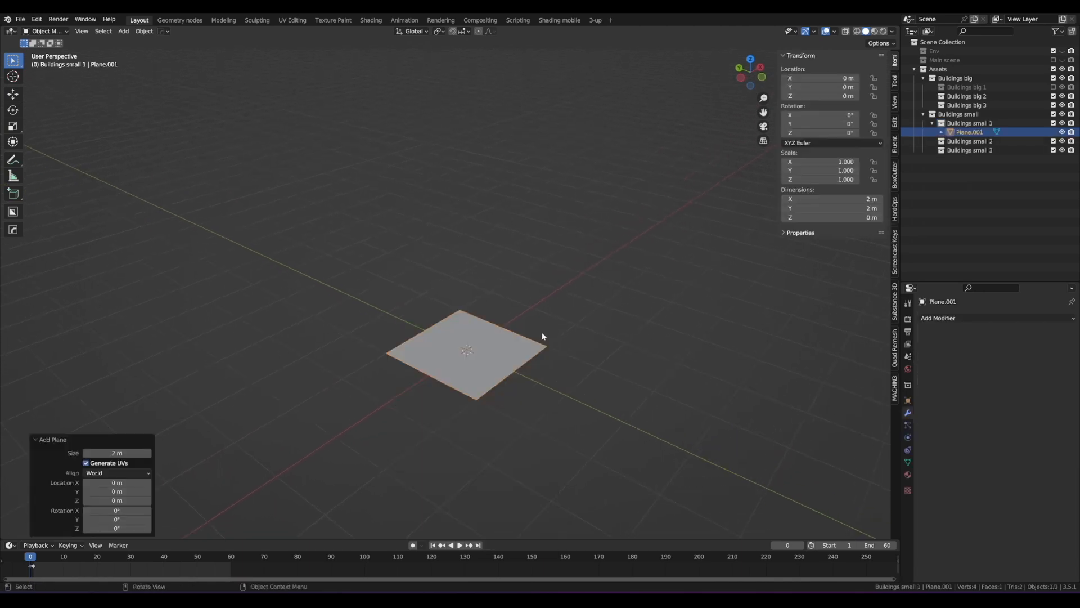
Step: Scale the plane's mesh down to 1 m by 1 m in Edit Mode
key(Tab)
key(s)
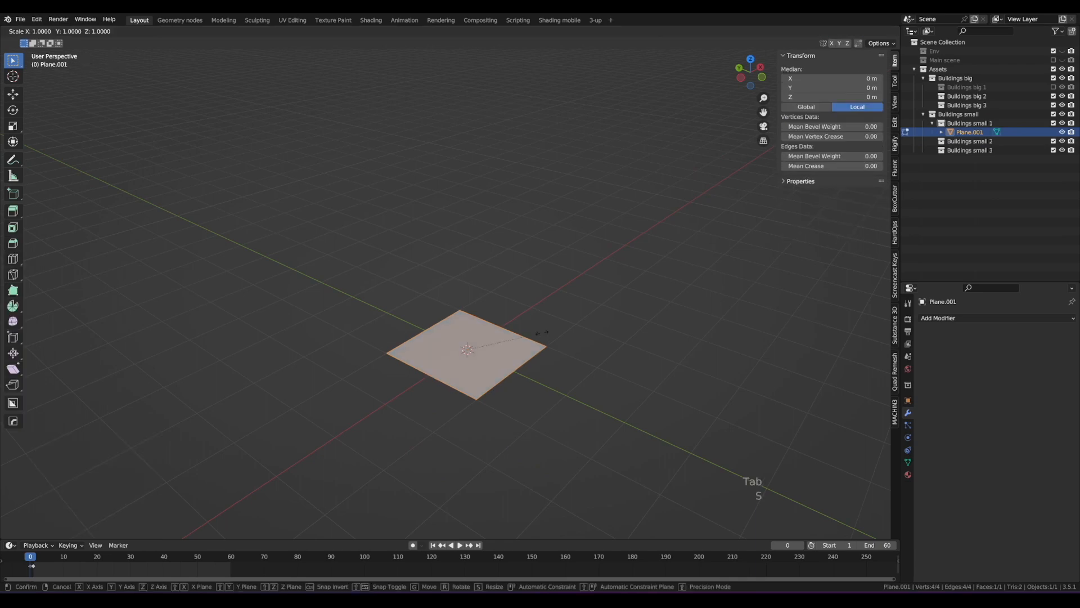
click(542, 333)
key(Tab)
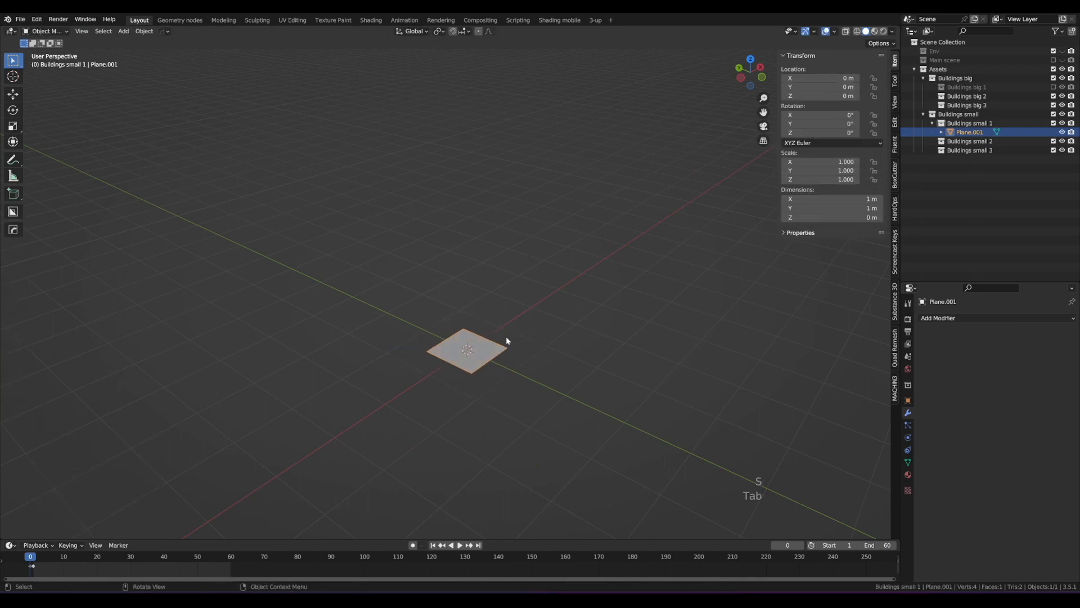
Step: Extrude the whole plane upward about 0.32 m into a low block
scroll(505, 336, up, 2)
shift+middle_drag(505, 336, 486, 309)
key(Tab)
key(e)
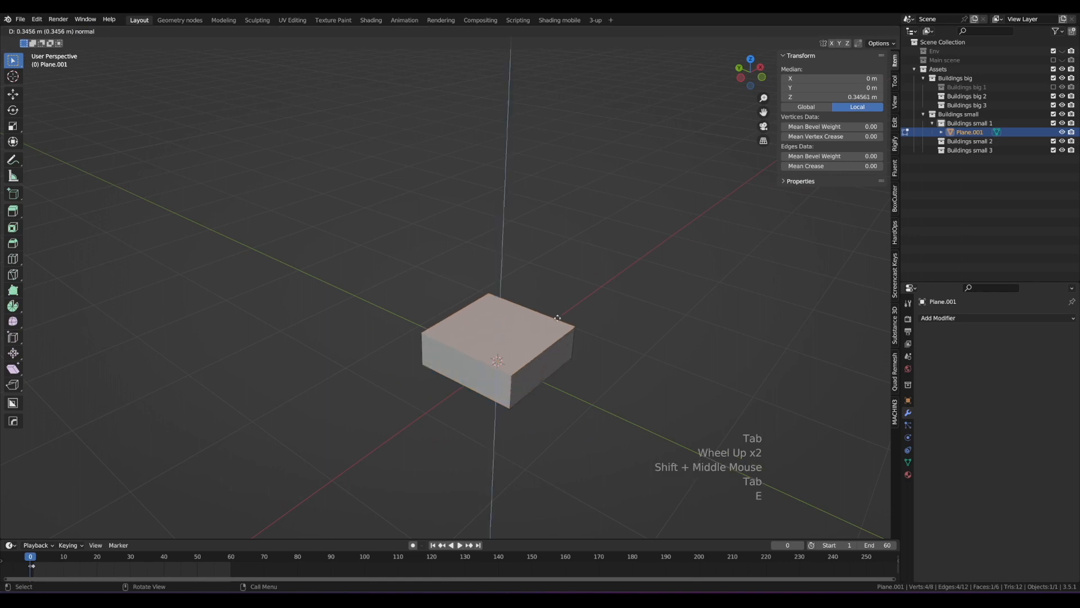
click(558, 319)
Step: Cut an edge loop near the middle of the block and extrude the rear top face up about 0.18 m
key(ctrl+r)
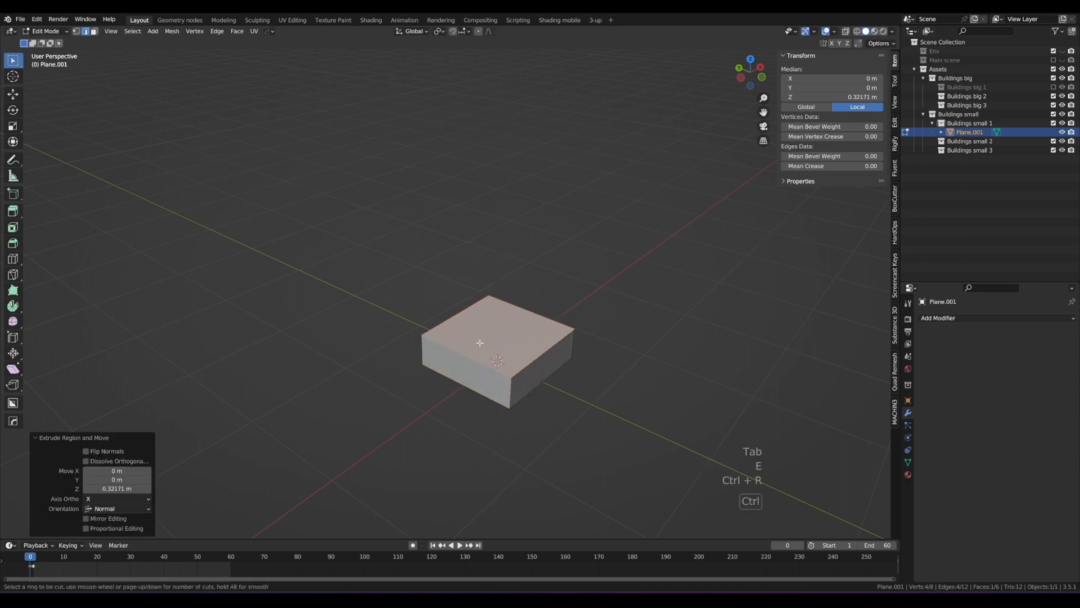
click(557, 332)
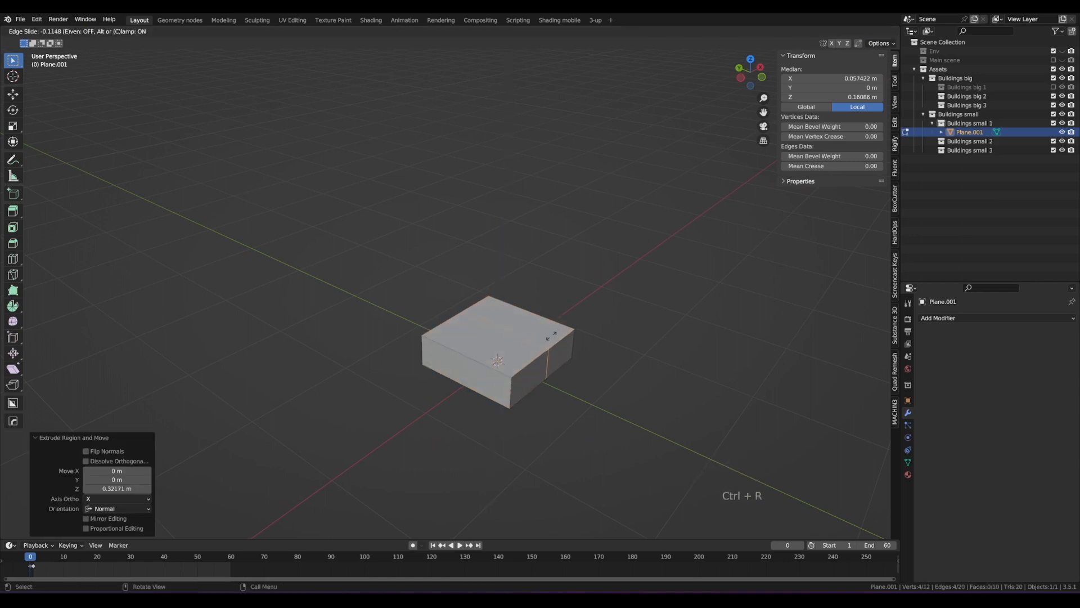
click(552, 335)
key(3)
click(518, 314)
key(e)
click(537, 309)
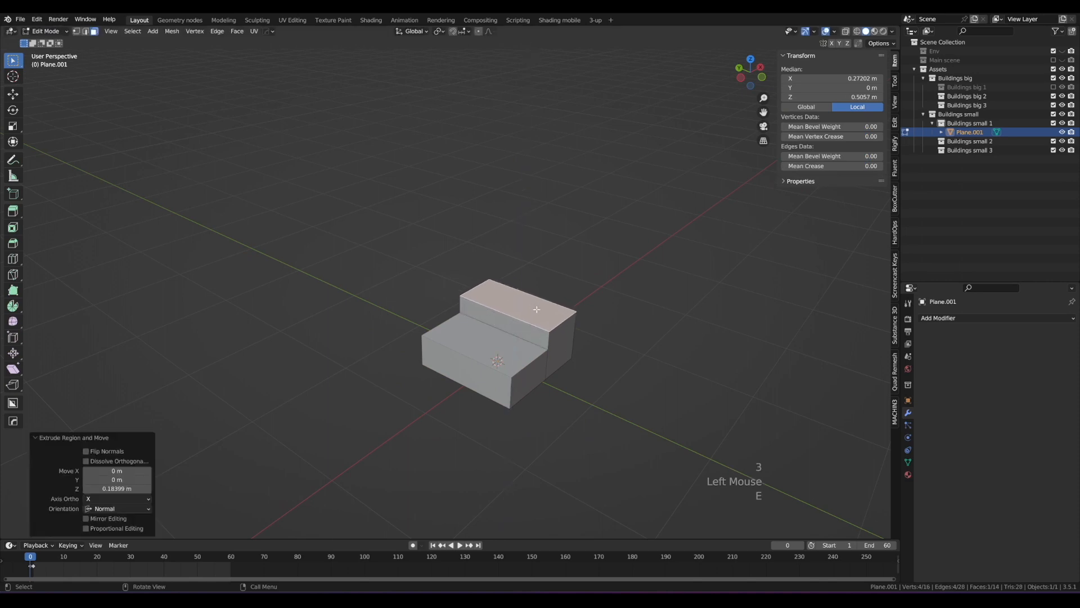
Step: Extrude the end face of the low front section outward about 0.22 m
click(528, 378)
key(e)
click(571, 351)
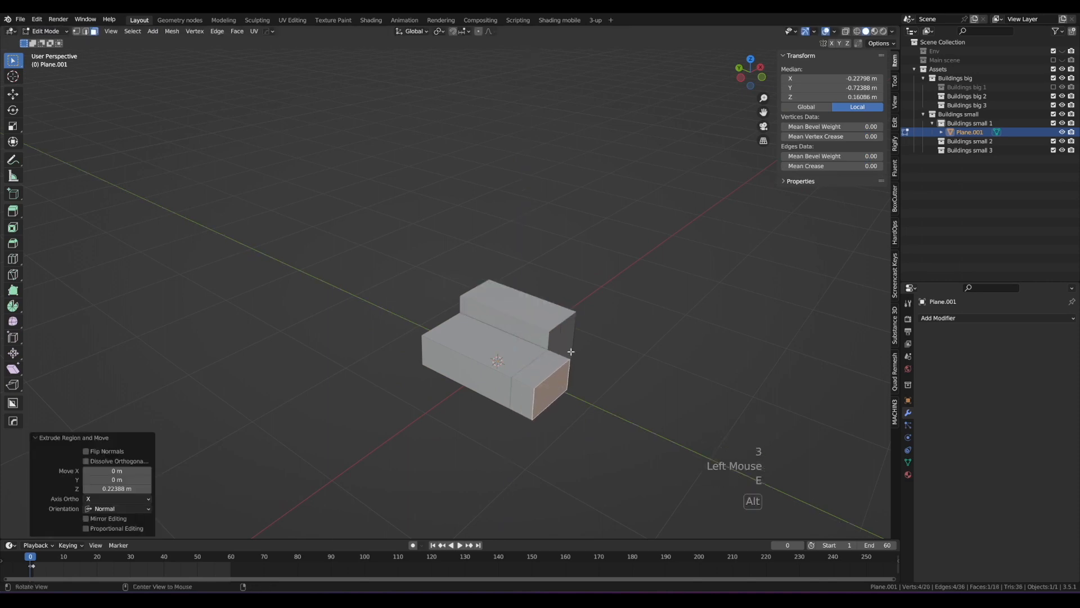
Step: Extrude the lower face on the back of the tall section outward about 0.1 m
middle_drag(571, 351, 505, 465)
click(618, 448)
key(3)
key(e)
click(634, 452)
Step: Cut an edge loop across the building and extrude the wider part of the split back face outward about 0.19 m
key(ctrl+r)
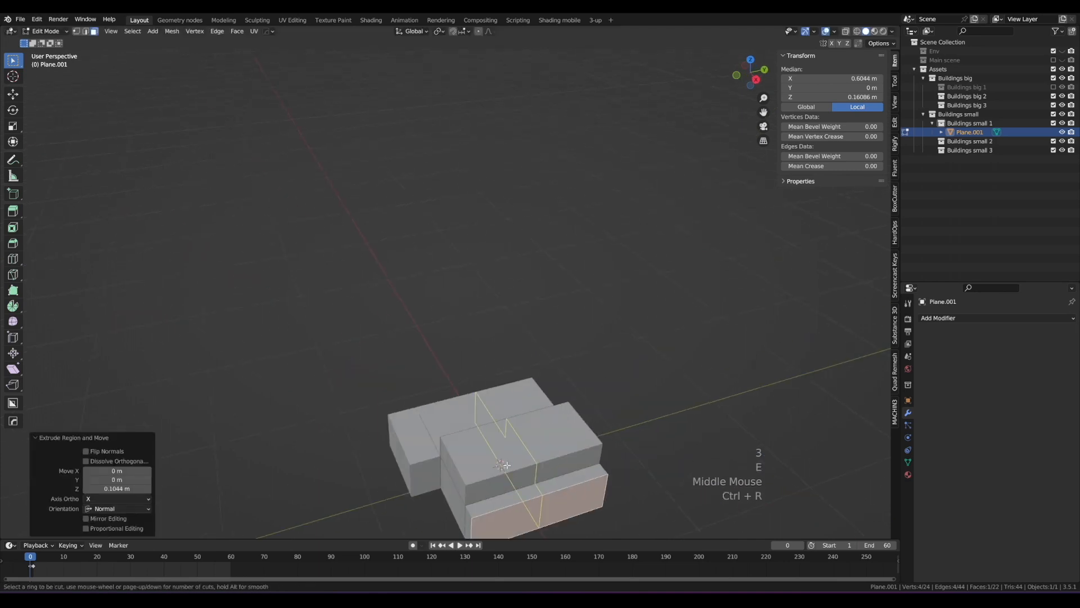
click(506, 464)
click(505, 465)
key(3)
click(565, 510)
key(e)
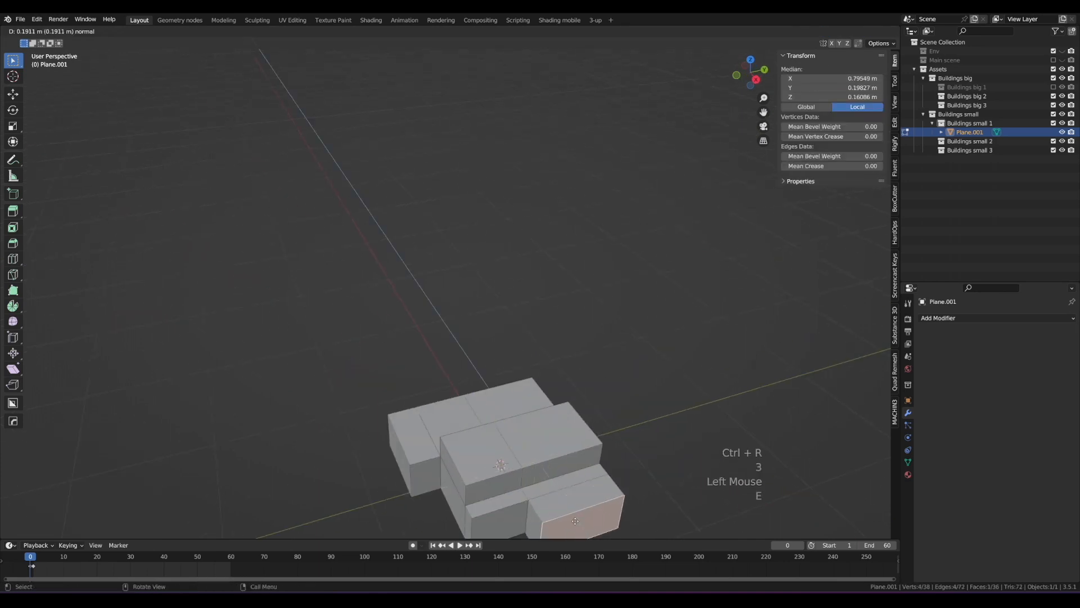
click(575, 521)
Step: Extrude the opposite end face of the low front section outward about 0.31 m
middle_drag(575, 521, 506, 434)
key(3)
click(426, 454)
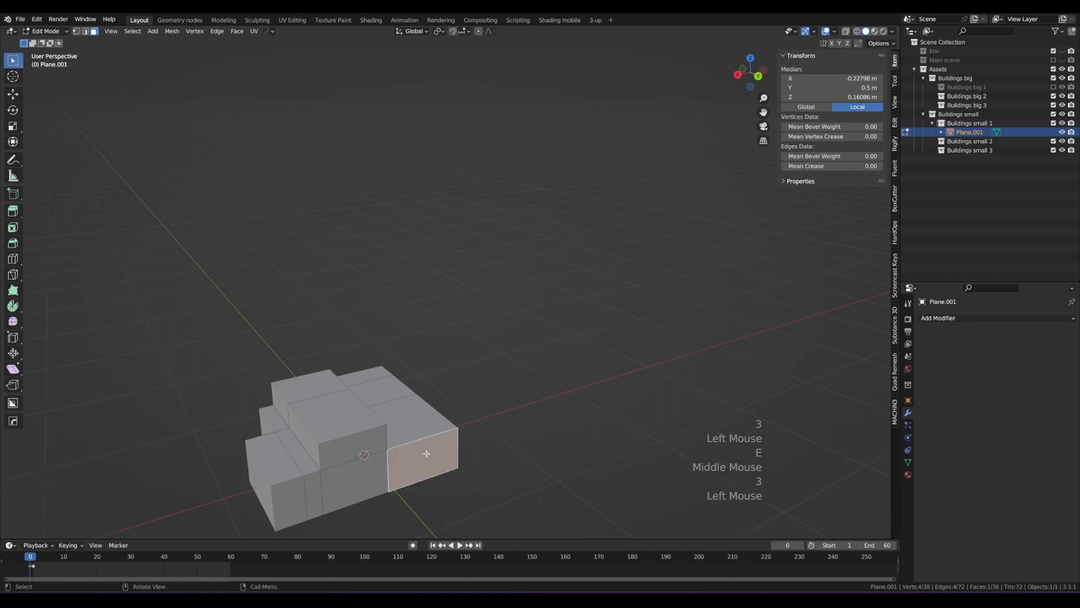
key(e)
click(449, 473)
alt+drag(420, 451, 598, 420)
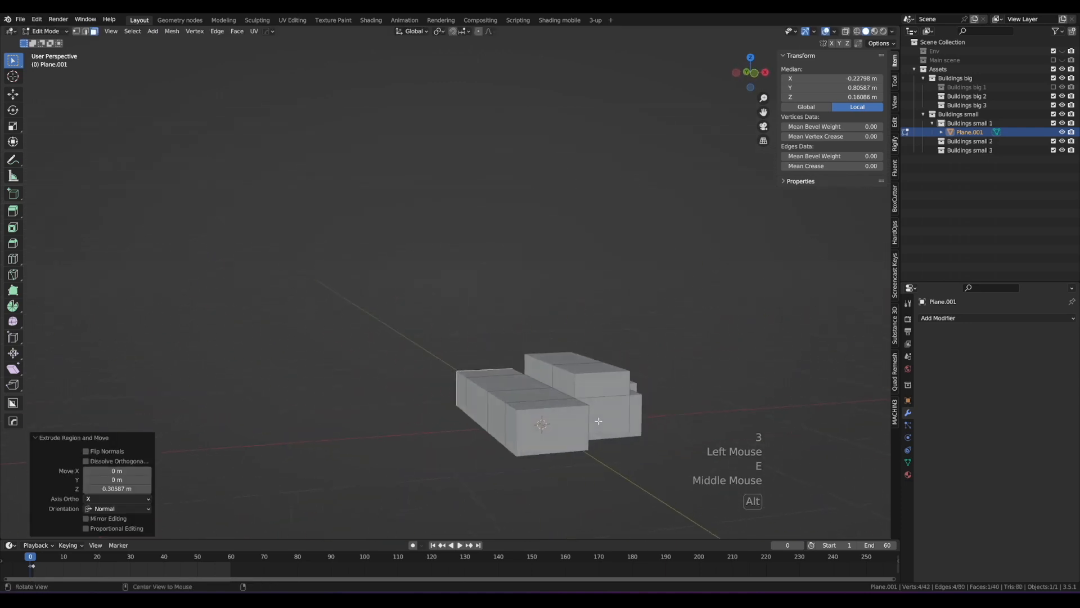
Step: Extrude the wider top face of the tall section up to a total building height of about 0.74 m, and return to Object Mode
scroll(599, 420, up, 1)
middle_drag(599, 421, 503, 339)
key(ctrl+r)
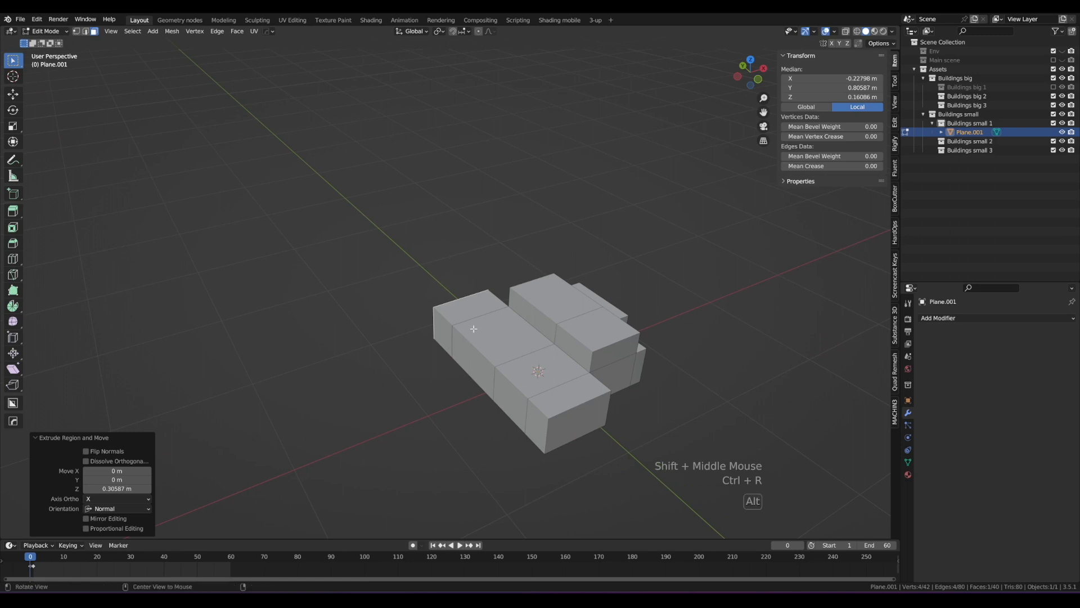
middle_drag(489, 337, 495, 273)
key(3)
click(490, 275)
key(e)
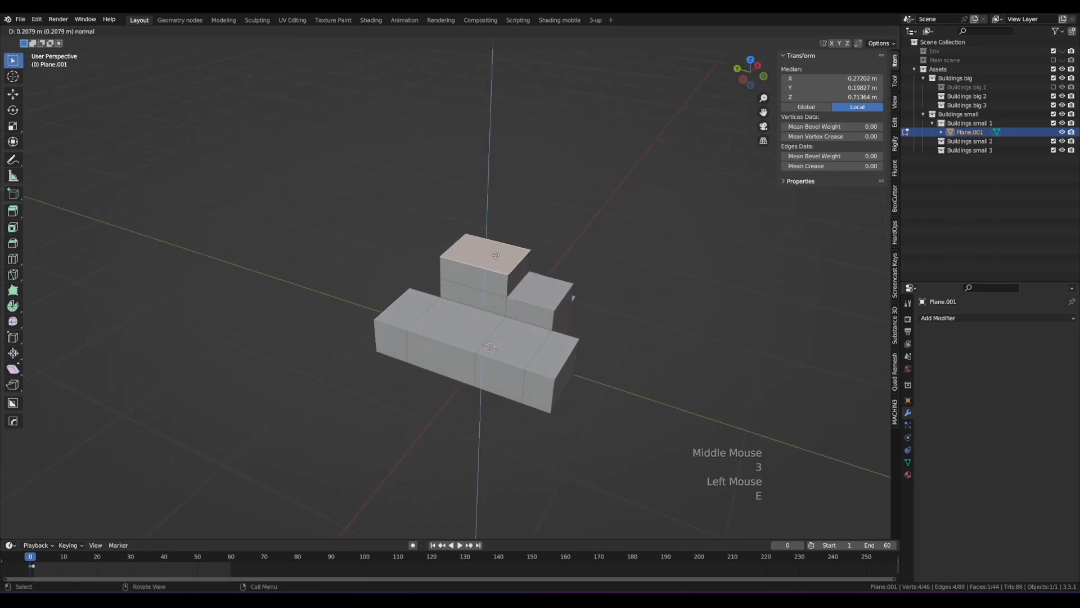
click(498, 253)
key(Tab)
Step: Add a Bevel modifier to the building with 3 segments and an amount of 0.015 m
scroll(585, 249, down, 2)
middle_drag(592, 249, 455, 208)
middle_drag(602, 311, 879, 261)
scroll(507, 298, up, 2)
click(957, 318)
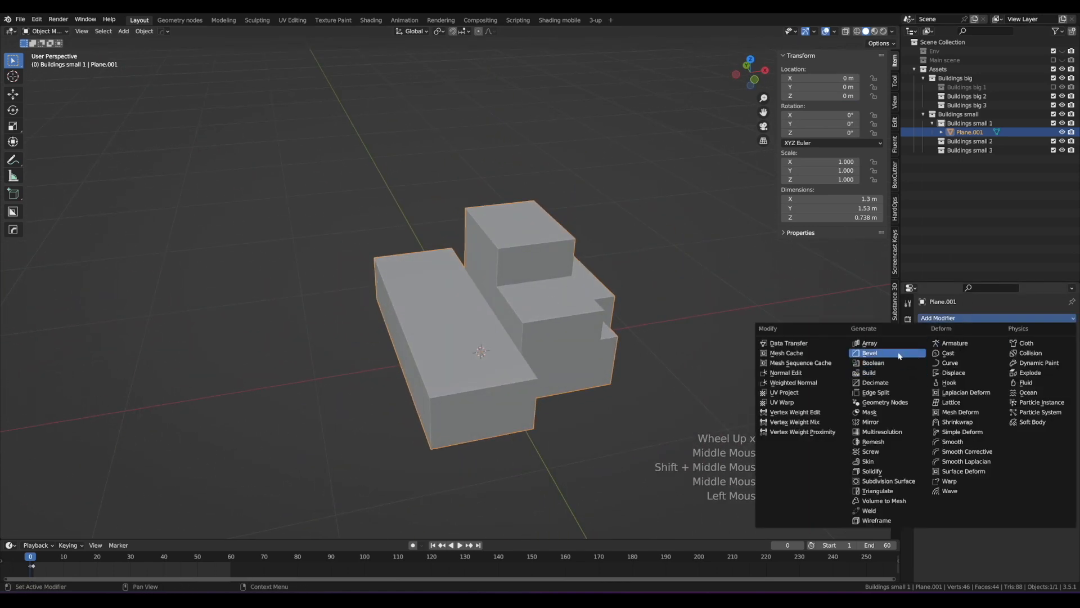
click(878, 352)
click(1059, 378)
click(1060, 378)
mouse_move(1022, 367)
shift+mouse_down()
mouse_move(996, 367)
mouse_move(1032, 368)
shift+mouse_up()
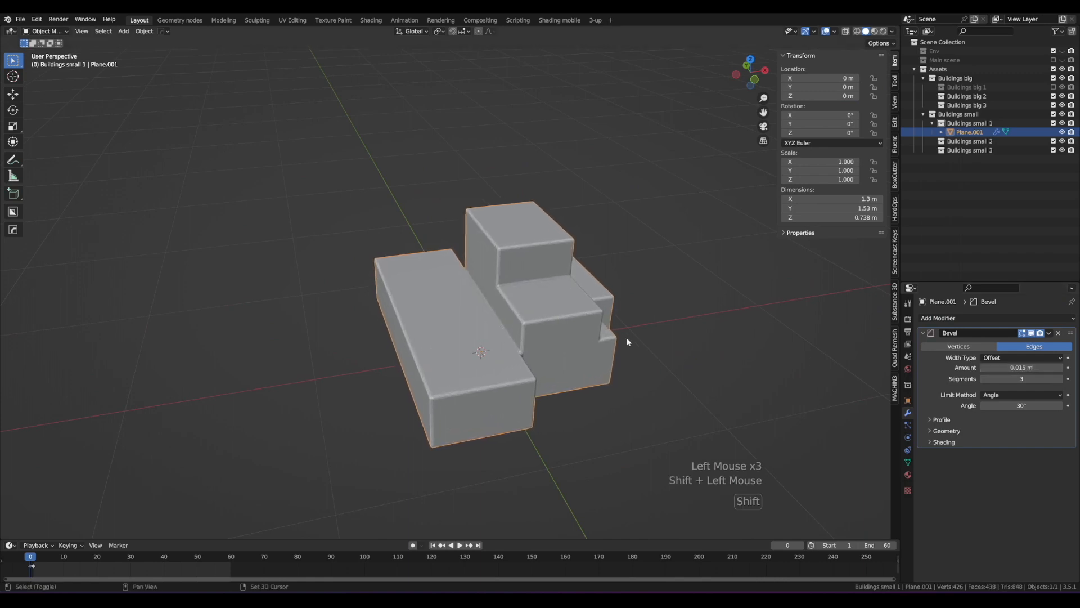
Step: Apply Shade Smooth to the beveled small building and check its shading from several sides
right_click(603, 341)
click(600, 340)
scroll(493, 337, down, 1)
middle_drag(490, 338, 562, 326)
scroll(454, 285, up, 2)
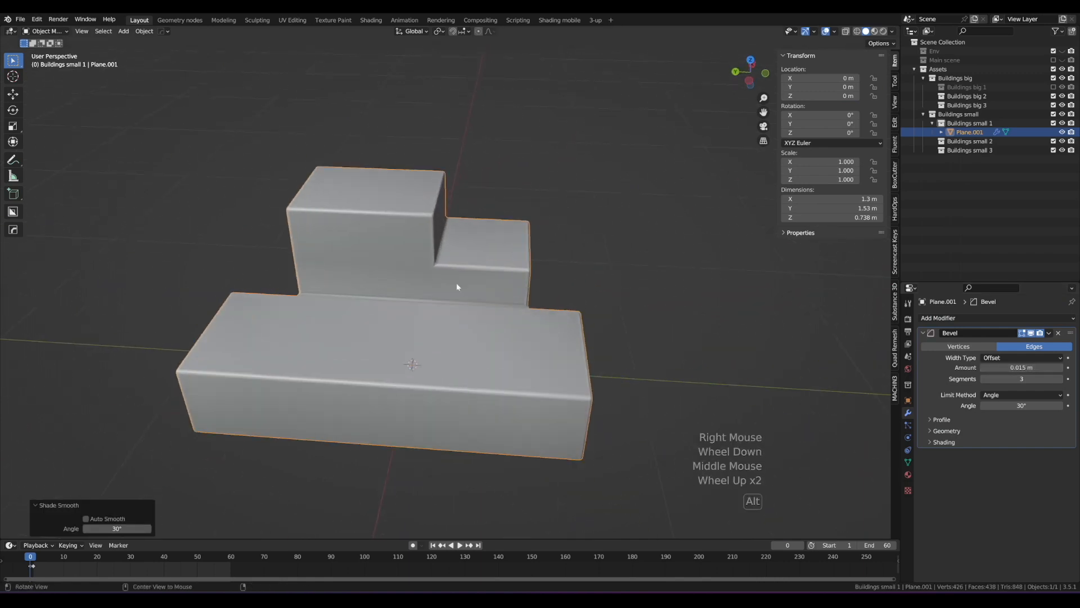
middle_drag(454, 285, 534, 311)
scroll(422, 330, down, 2)
scroll(462, 329, down, 2)
scroll(411, 308, up, 2)
scroll(570, 301, down, 1)
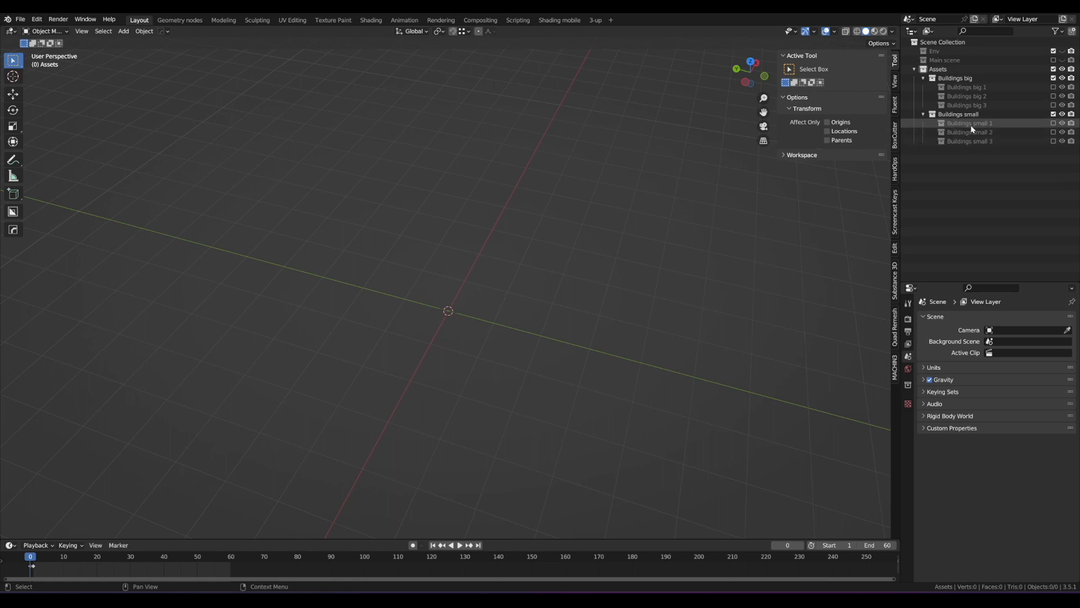
Step: Include and exclude the Buildings big 1, 2 and 3 collections one at a time to view each tower
click(1053, 87)
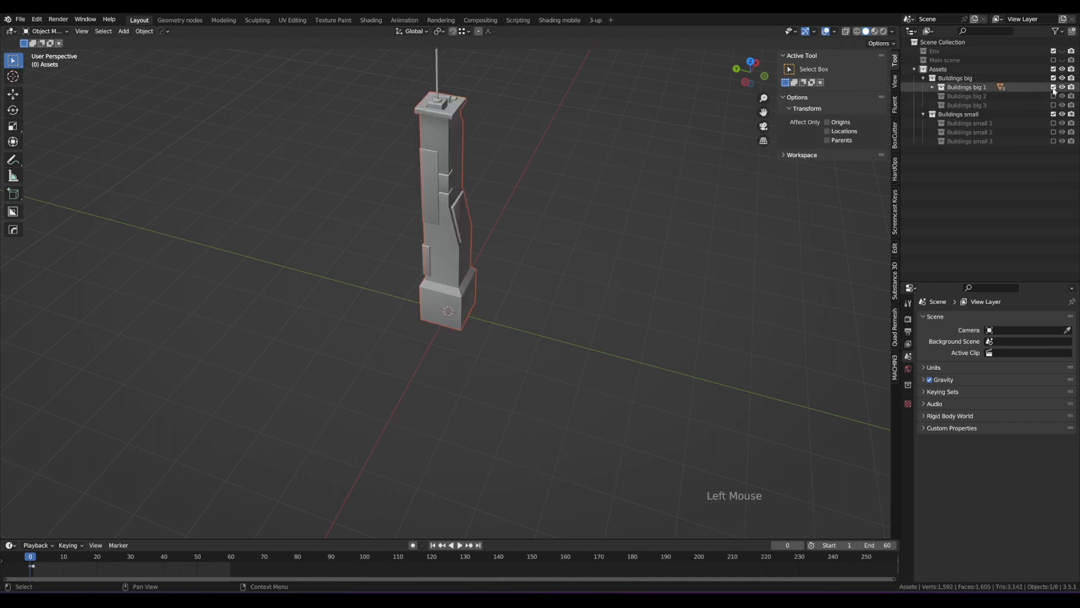
click(1053, 87)
click(1053, 96)
click(1053, 96)
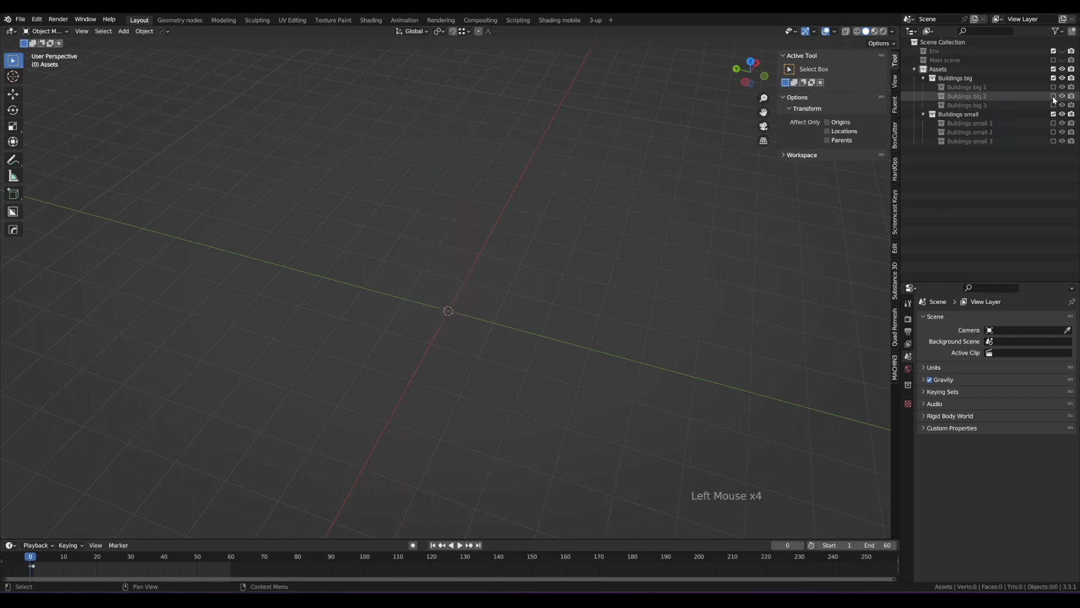
click(1054, 106)
click(1053, 105)
Step: Include all three Buildings big collections together and examine the overlapping towers at the world origin
click(1053, 105)
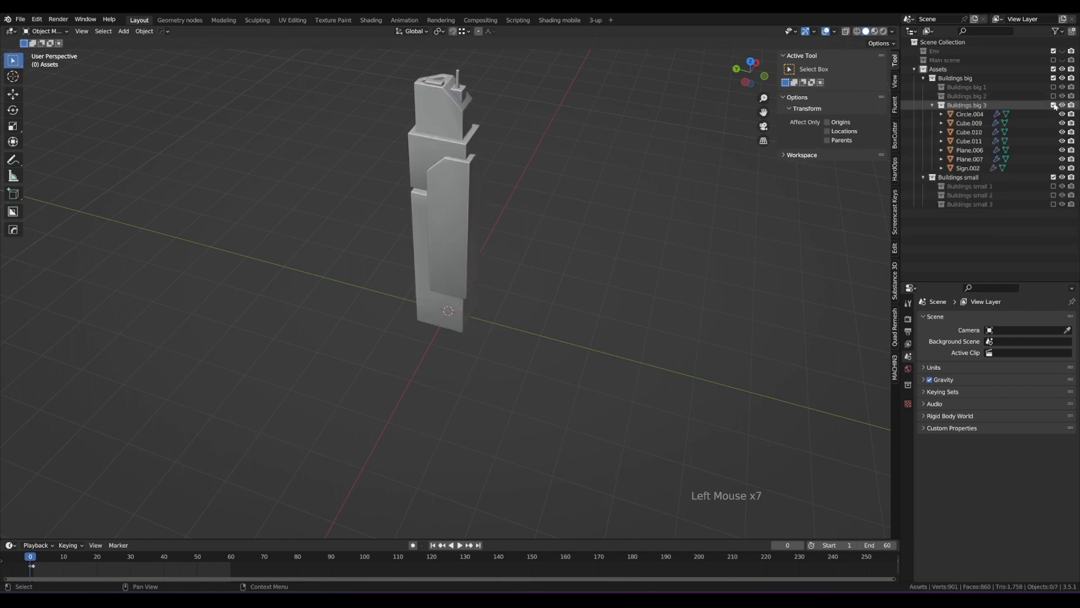
click(1053, 96)
click(1053, 87)
middle_drag(432, 210, 504, 323)
scroll(531, 231, up, 2)
alt+shift+scroll(532, 231, down, 1)
scroll(532, 232, down, 1)
Step: Circle the base of the overlapping towers with annotation strokes and erase them
key(d)
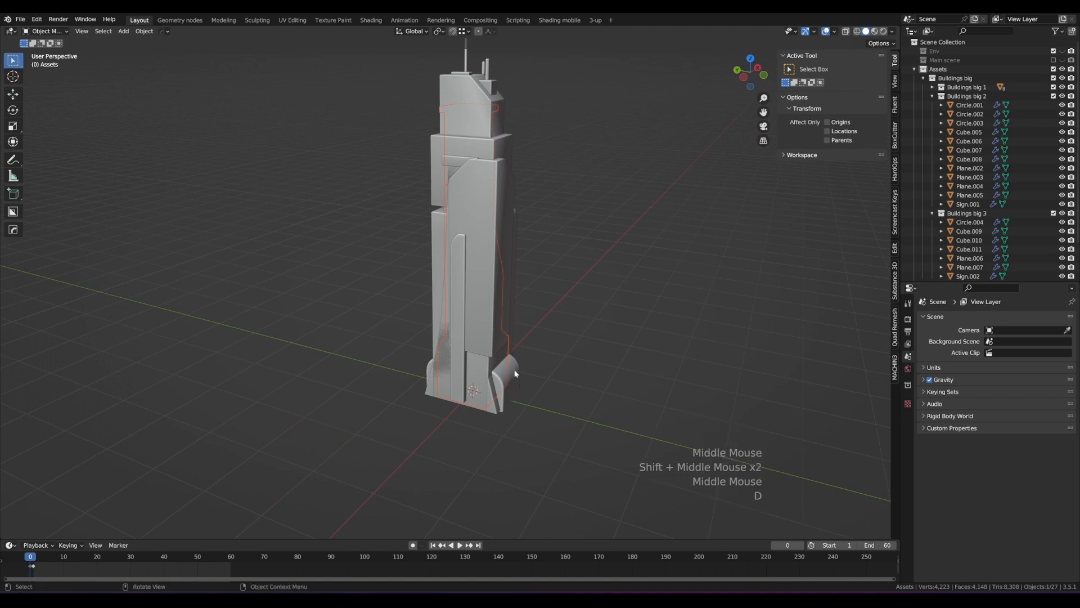
mouse_move(496, 345)
mouse_down()
mouse_move(562, 406)
mouse_move(490, 328)
mouse_up()
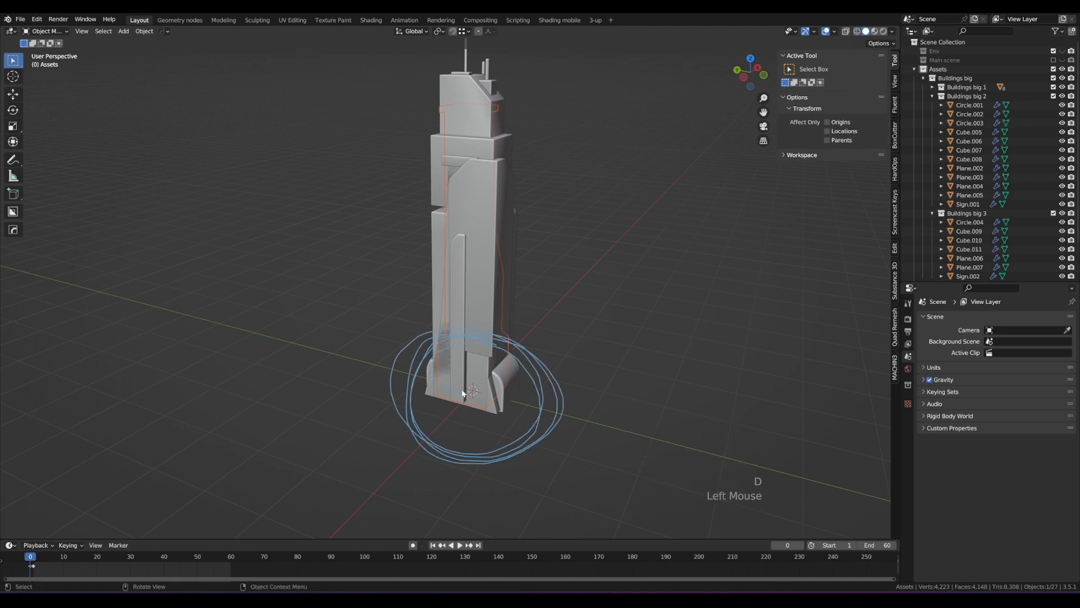
key(d)
right_drag(462, 394, 563, 457)
Step: View the towers from the side and draw a round planet outline beneath their base with an annotation stroke
scroll(475, 313, up, 1)
mouse_move(495, 304)
middle_down()
mouse_move(475, 314)
mouse_move(509, 308)
middle_up()
scroll(476, 313, down, 2)
shift+middle_drag(509, 308, 502, 255)
scroll(502, 290, down, 1)
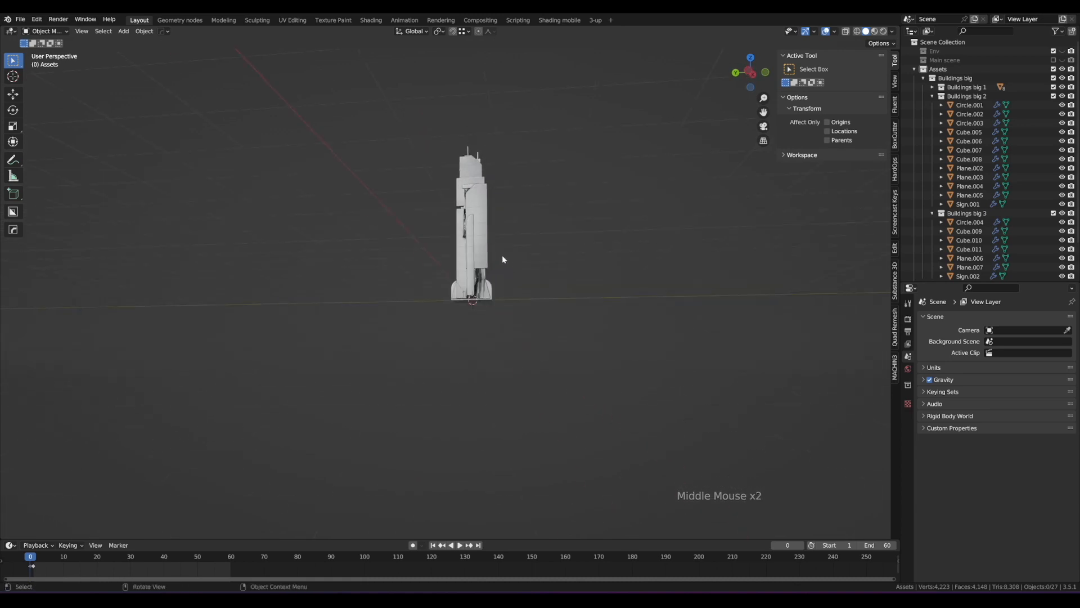
middle_drag(502, 255, 508, 304)
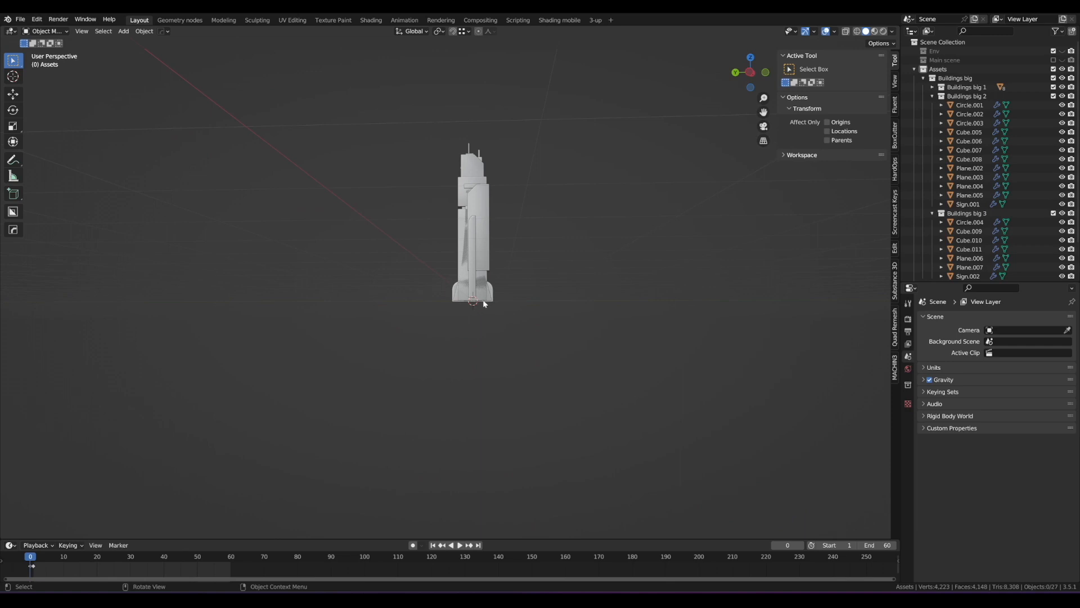
right_drag(477, 318, 499, 311)
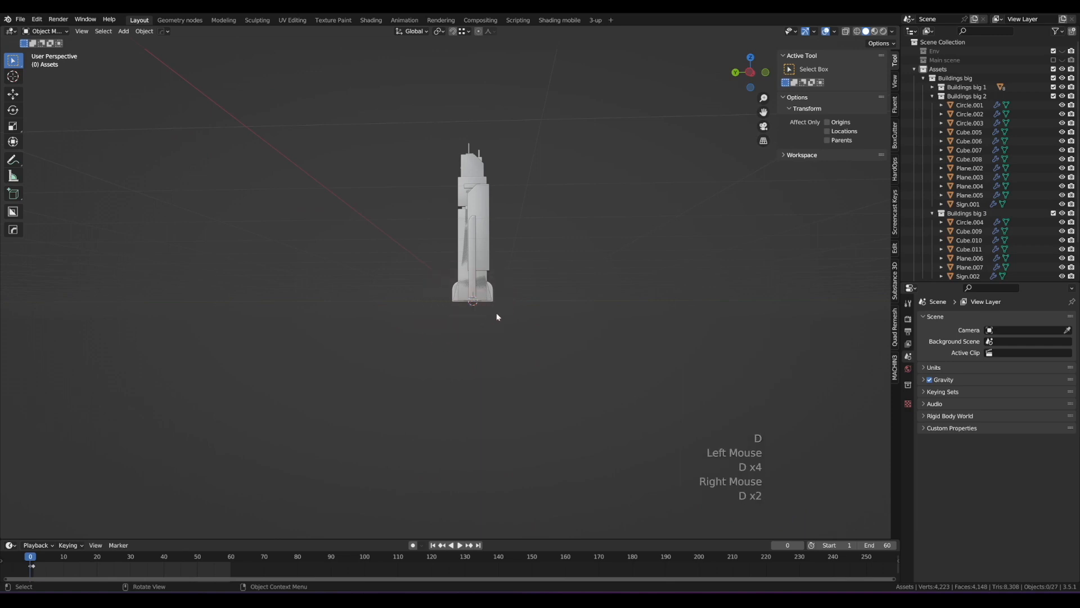
drag(489, 303, 384, 317)
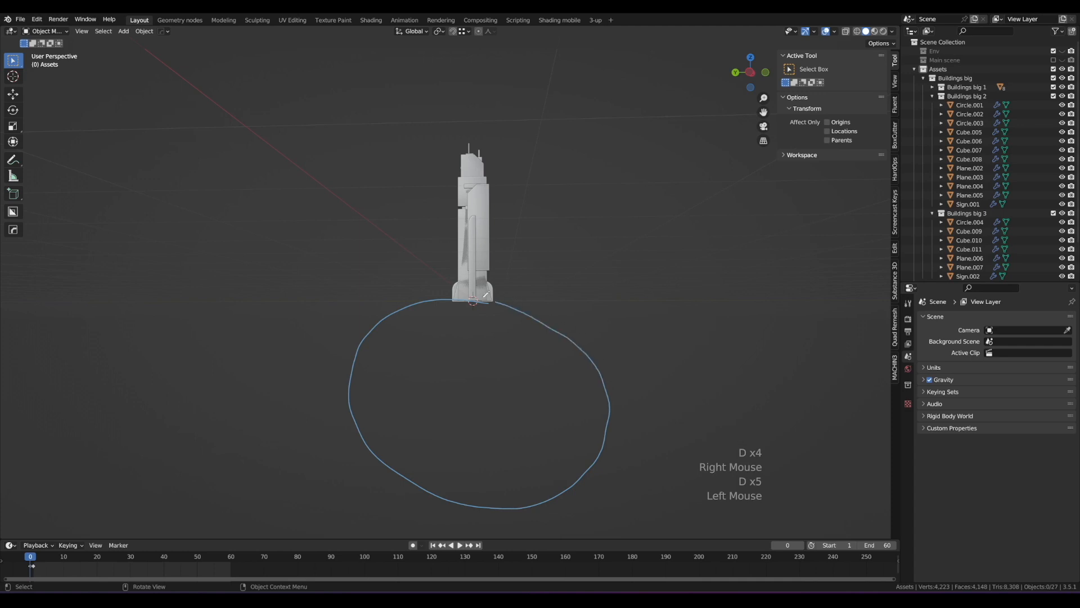
Step: Annotate three building outlines standing outward from the planet outline and mark their base points
mouse_move(509, 301)
mouse_down()
mouse_move(556, 204)
mouse_move(521, 319)
mouse_up()
drag(575, 344, 601, 352)
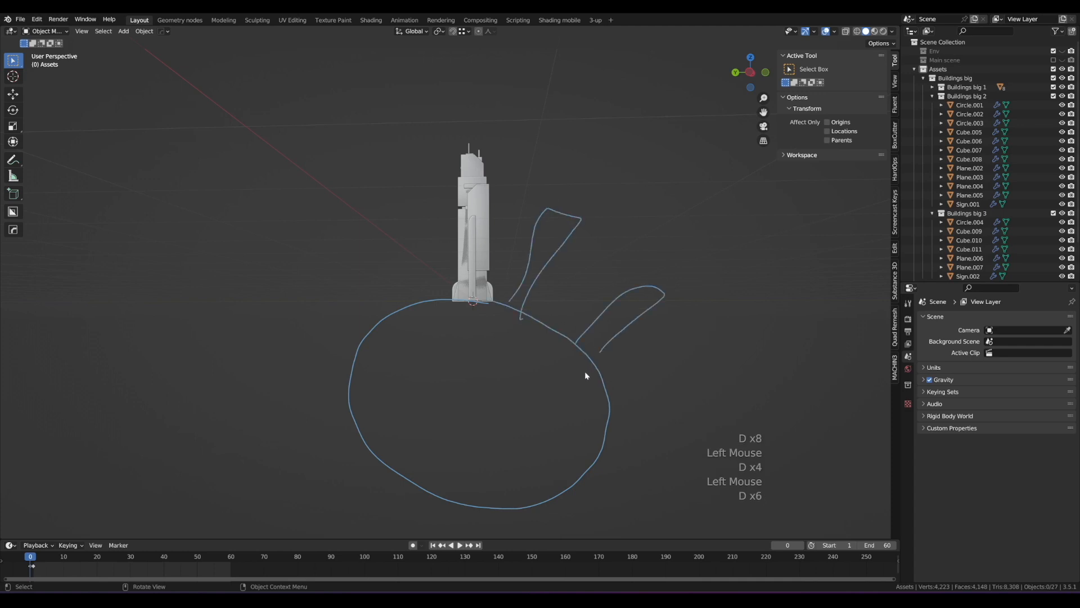
mouse_move(606, 389)
mouse_down()
mouse_move(692, 391)
mouse_move(608, 401)
mouse_up()
click(603, 395)
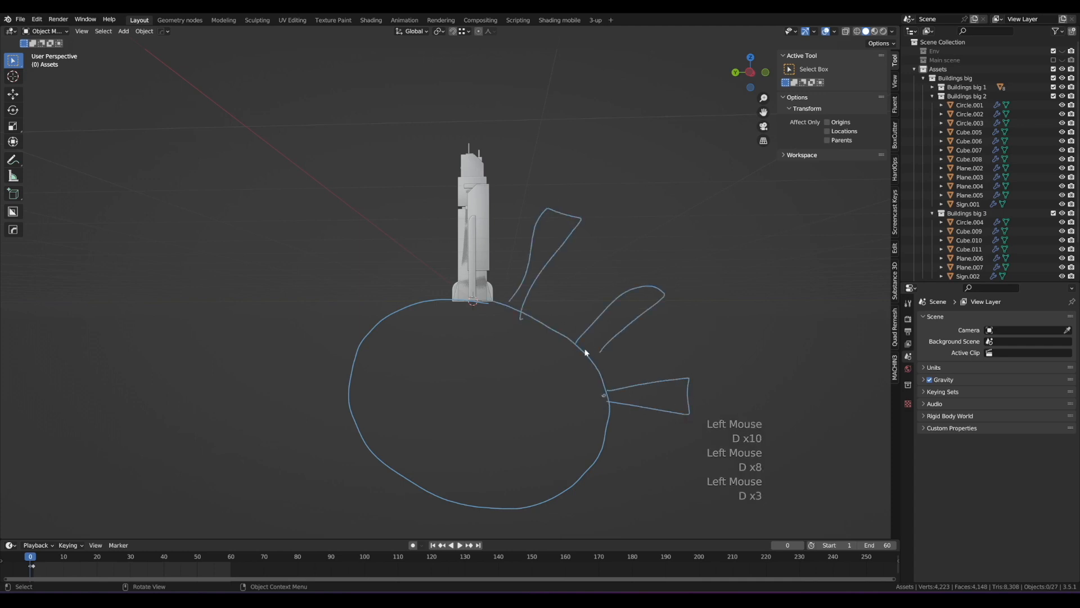
click(554, 362)
click(585, 352)
click(584, 350)
drag(515, 310, 518, 306)
Step: Erase the planet and building annotation strokes
right_drag(529, 318, 673, 354)
right_drag(597, 208, 421, 448)
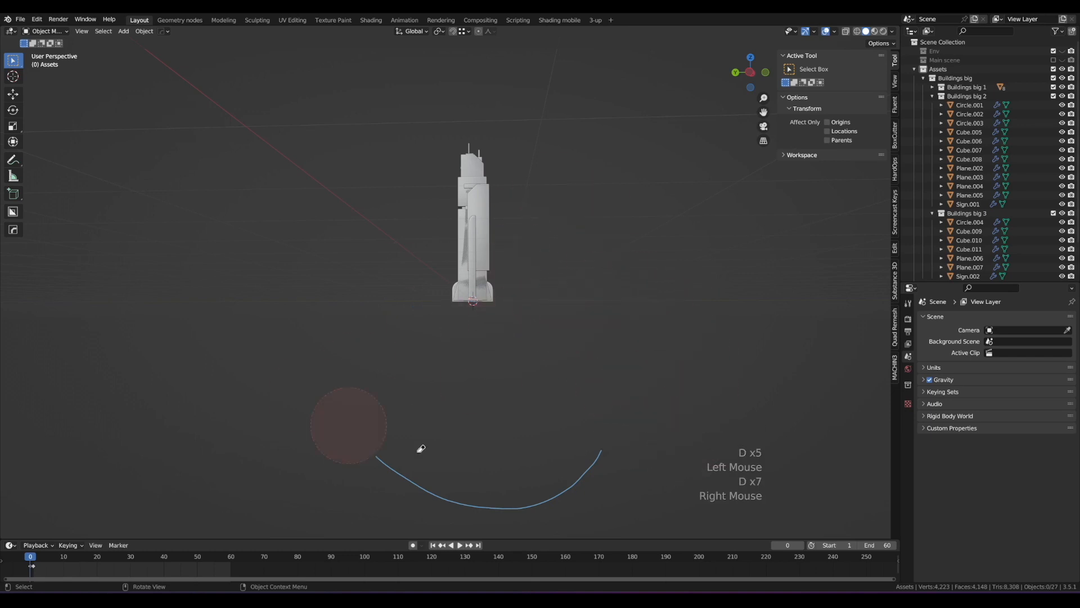
middle_drag(534, 203, 499, 234)
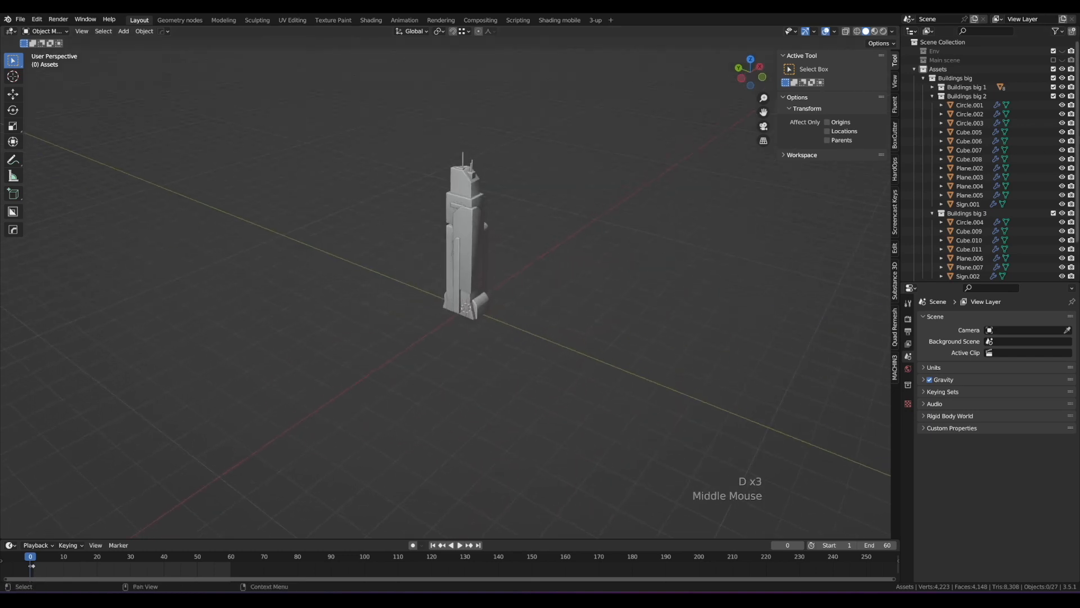
Step: Exclude the Buildings big 1, 2 and 3 collections from the view layer
click(1054, 96)
click(1054, 87)
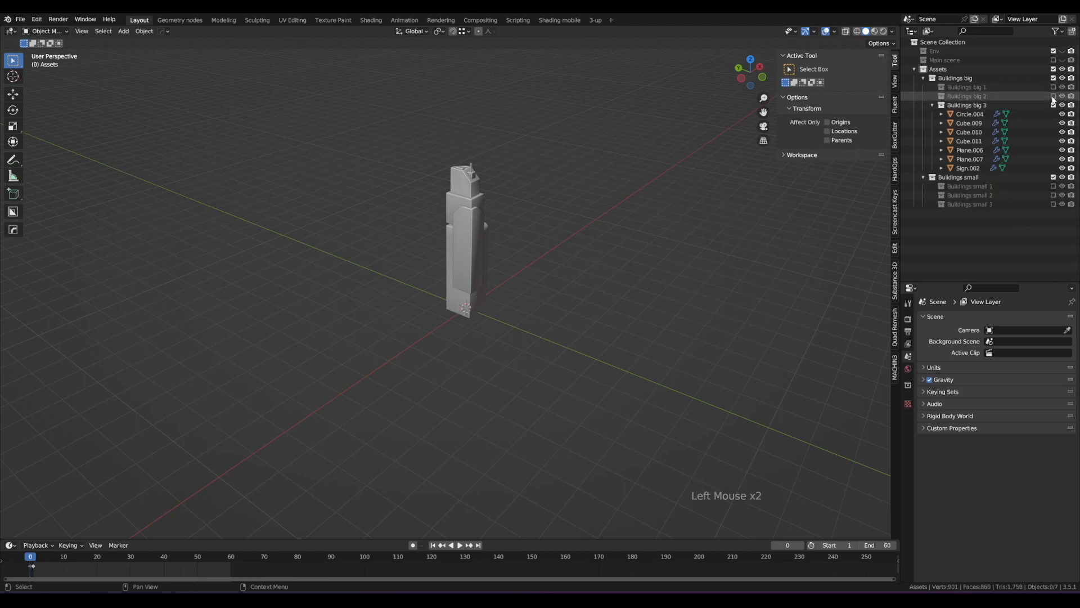
click(1053, 105)
Step: Include each Buildings small collection in turn to view its building, and exclude all three again
click(1054, 122)
middle_drag(707, 190, 436, 265)
scroll(442, 235, up, 1)
click(1054, 123)
click(1054, 132)
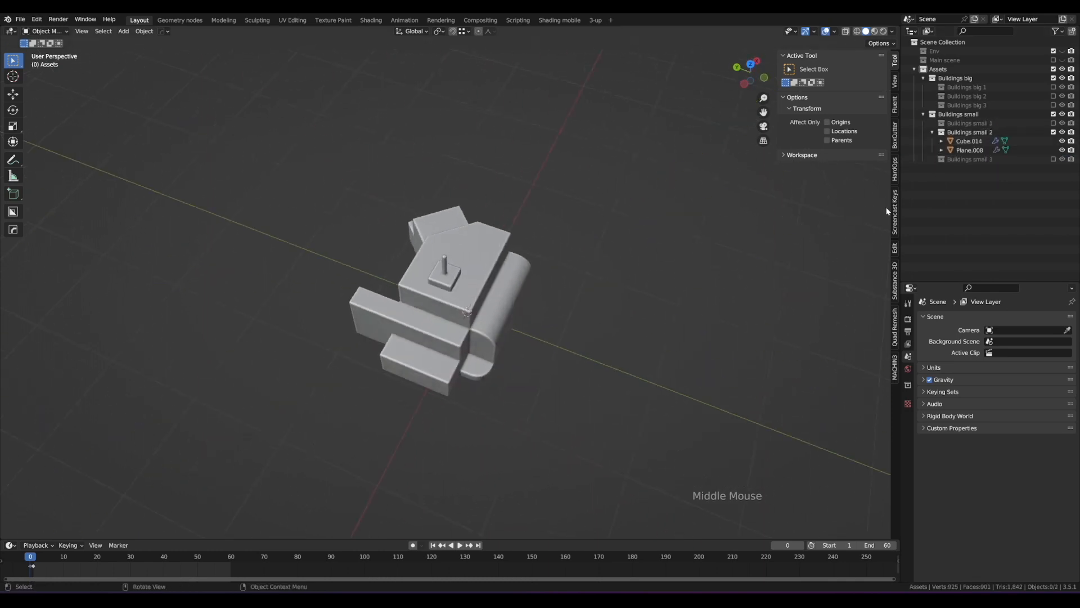
click(1054, 132)
click(1054, 141)
click(1054, 141)
click(1053, 132)
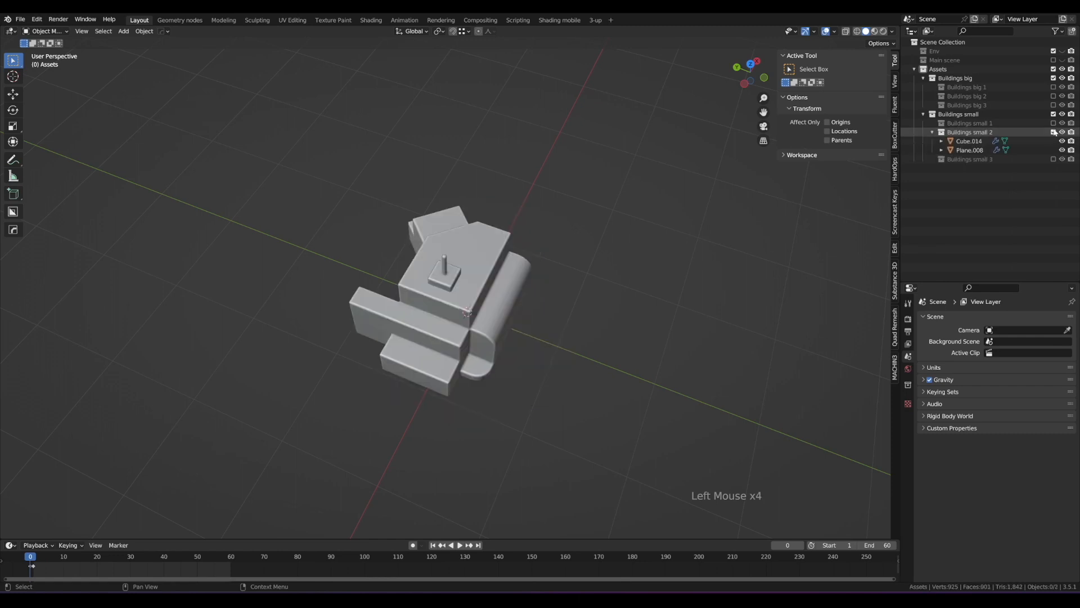
click(1054, 132)
click(1053, 123)
click(1054, 123)
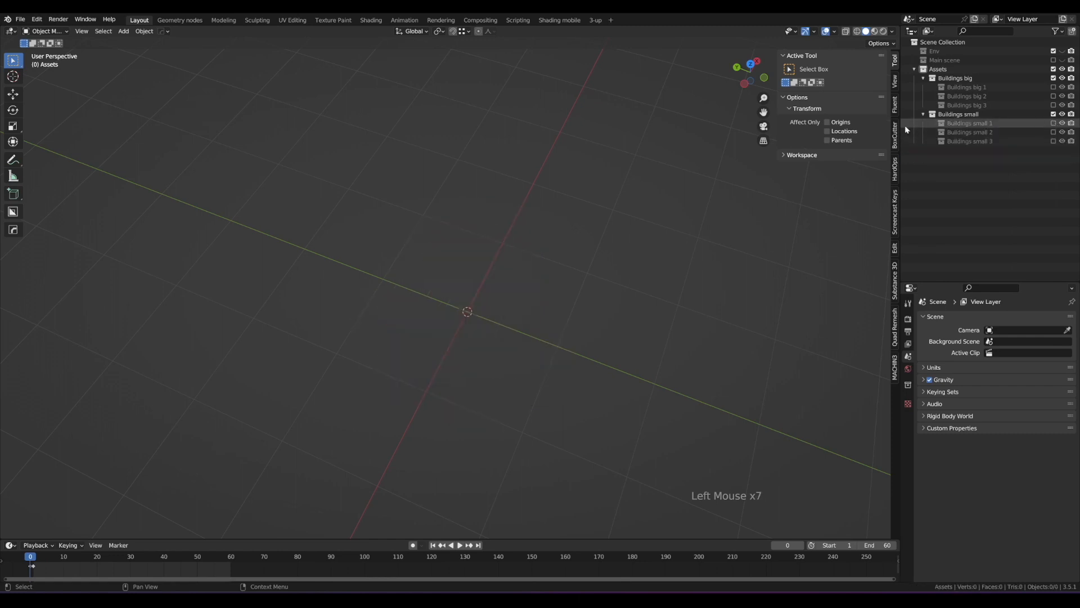